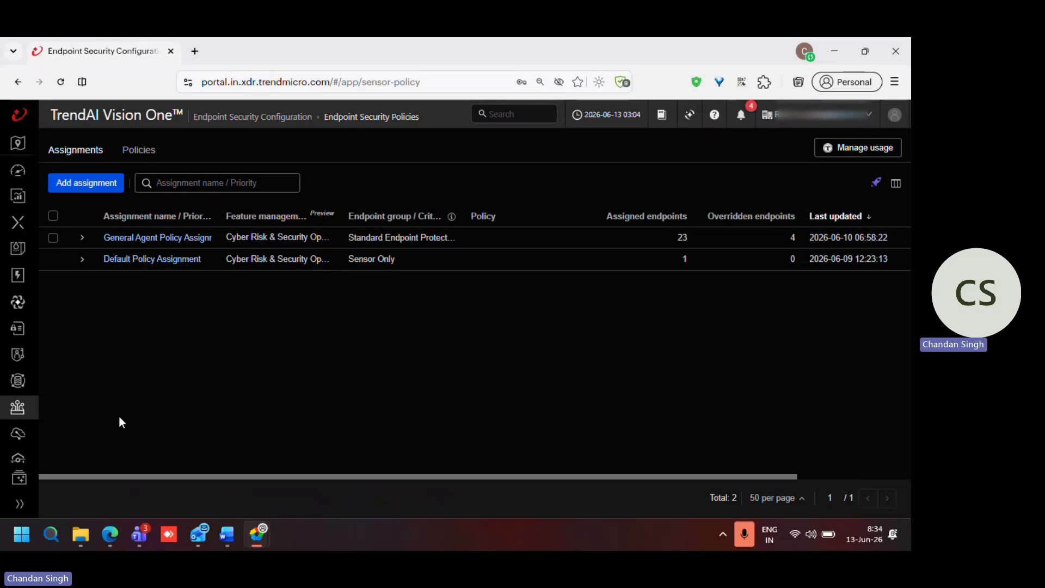
# Step: Open the Policy Management page of Standard Endpoint Protection
pyautogui.moveTo(23, 415)
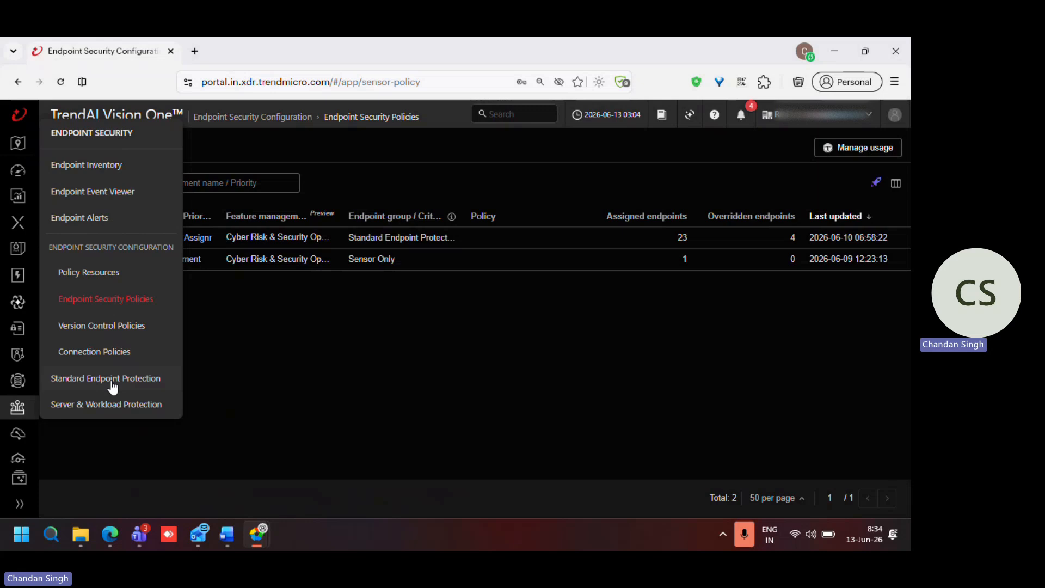
pyautogui.click(112, 381)
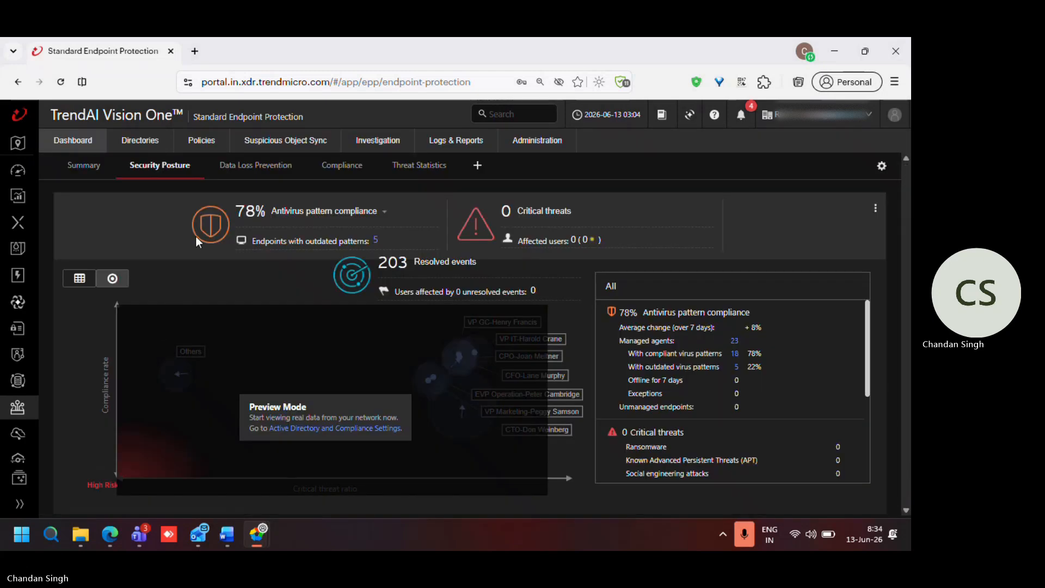
pyautogui.moveTo(204, 142)
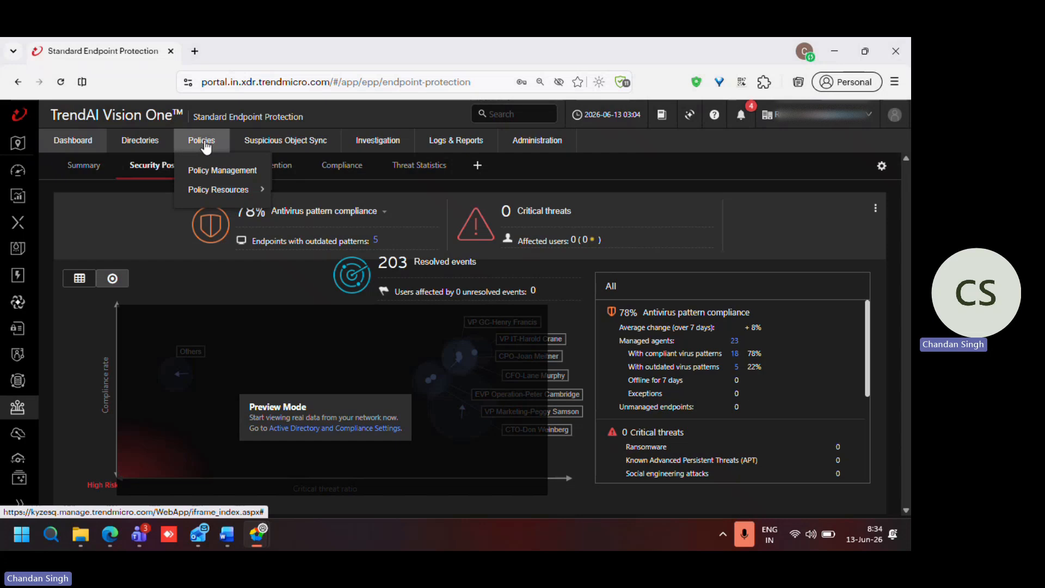
pyautogui.click(220, 175)
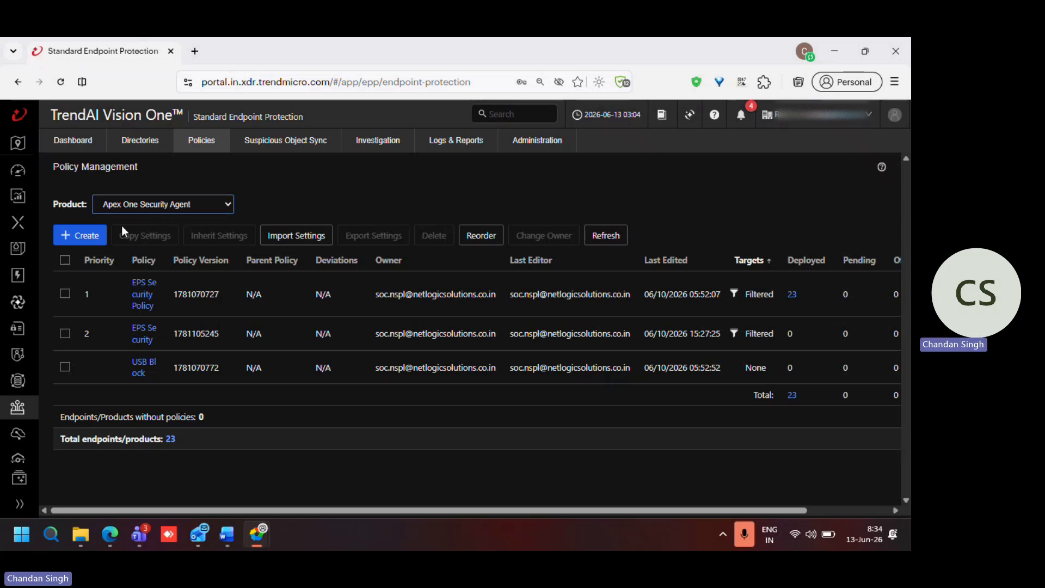
# Step: Create a new Apex One Security Agent policy named "EPS Security"
pyautogui.click(87, 237)
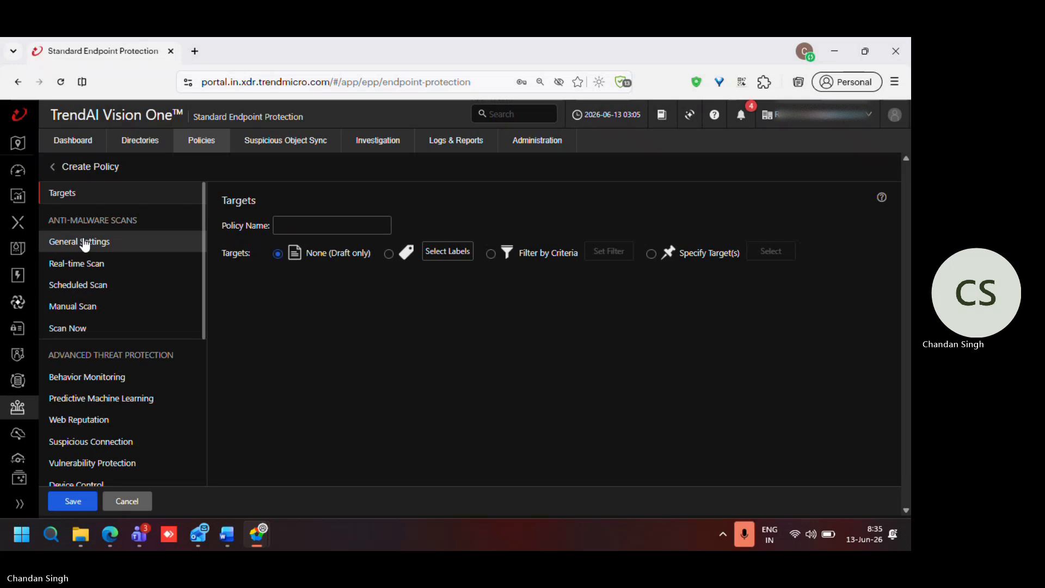
pyautogui.click(289, 232)
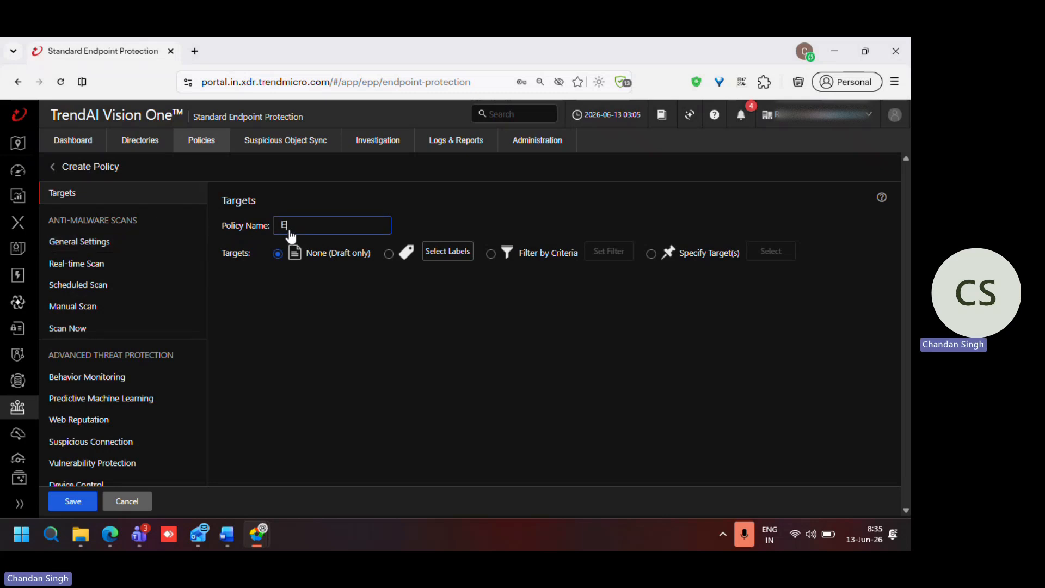
pyautogui.write('EPS Sec')
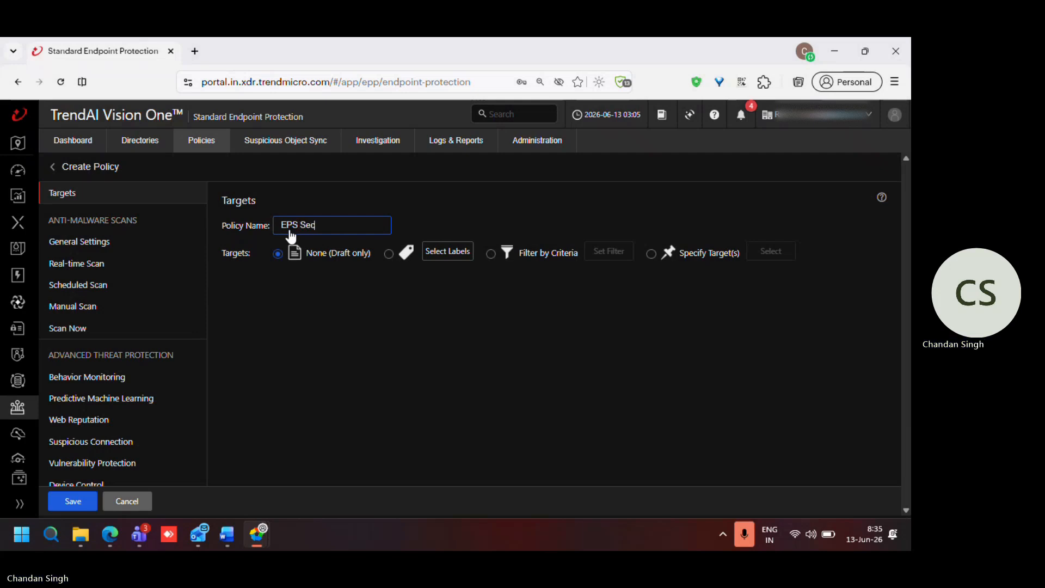
pyautogui.write('urity')
# Step: Target the policy by criteria, filtering on the Product Directory folder Workgroup under Apex One as a Service > Windows, and save the filter
pyautogui.click(490, 254)
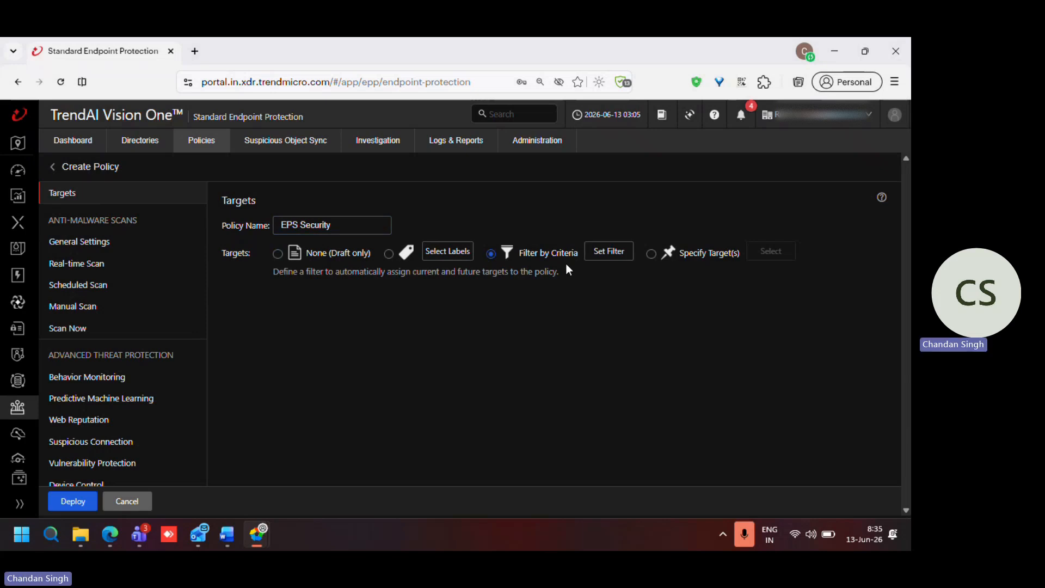
pyautogui.click(611, 254)
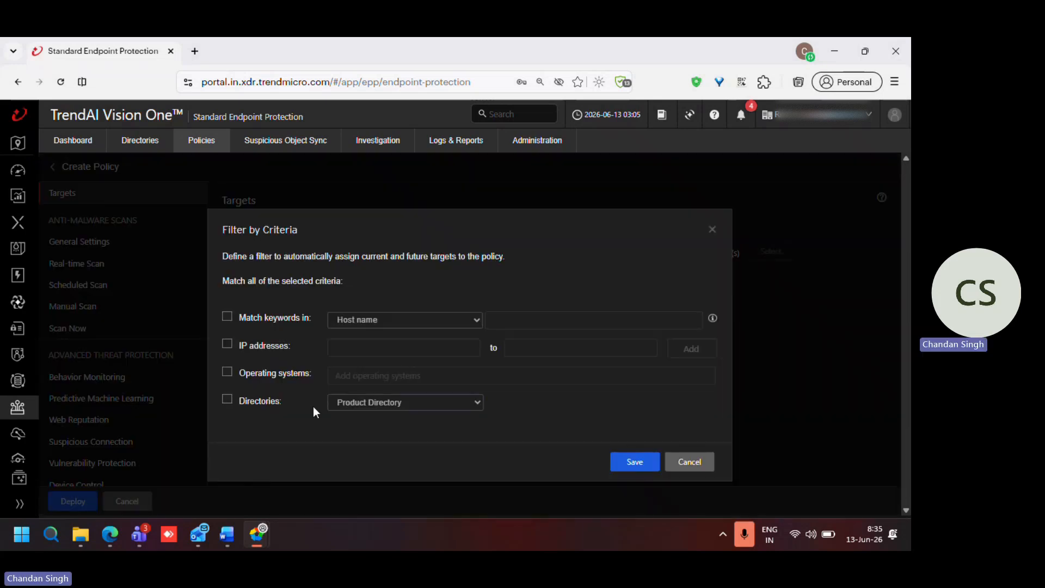
pyautogui.click(227, 401)
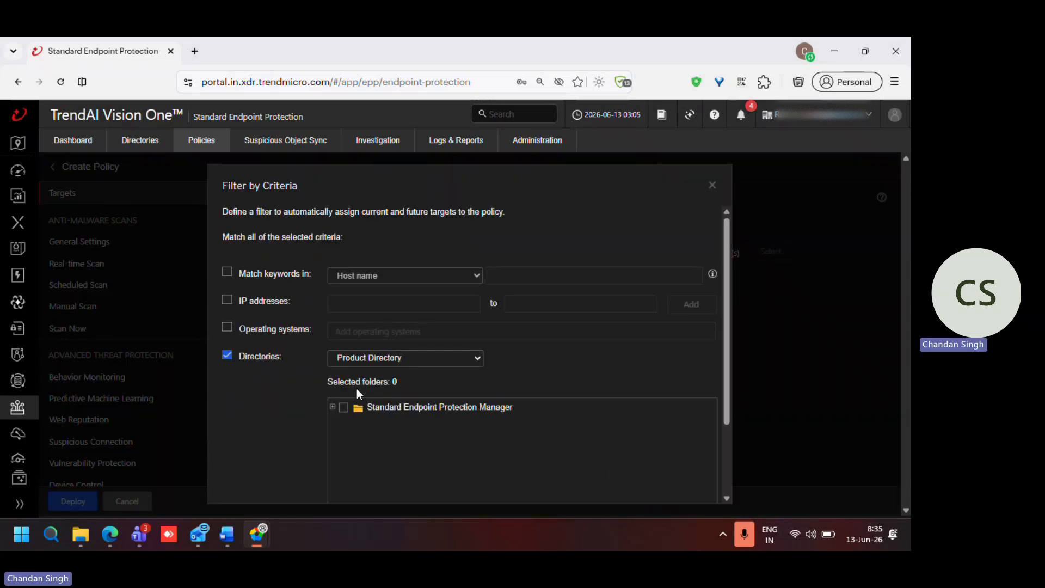
pyautogui.click(333, 407)
pyautogui.click(337, 421)
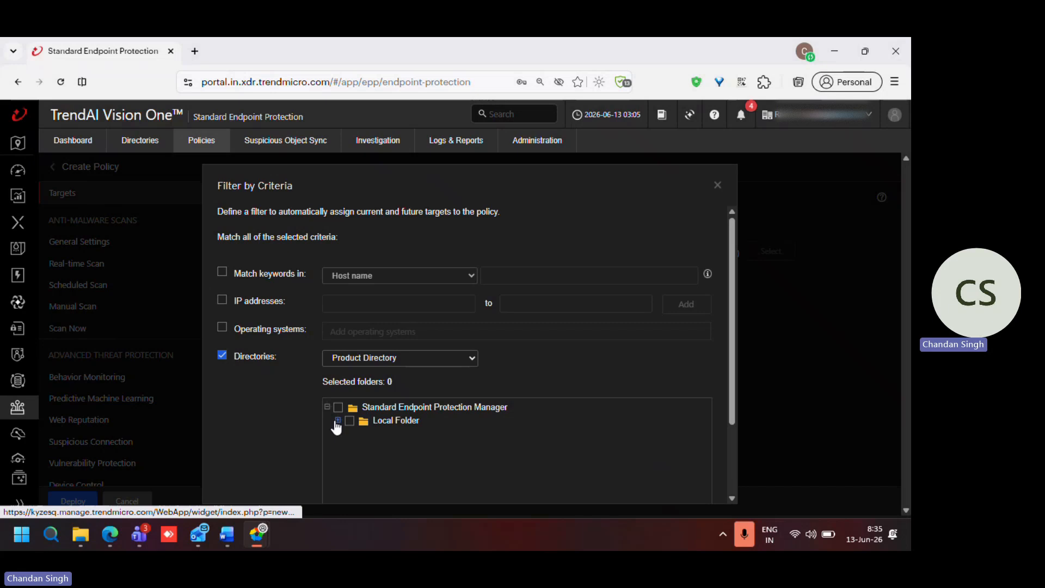
pyautogui.click(348, 446)
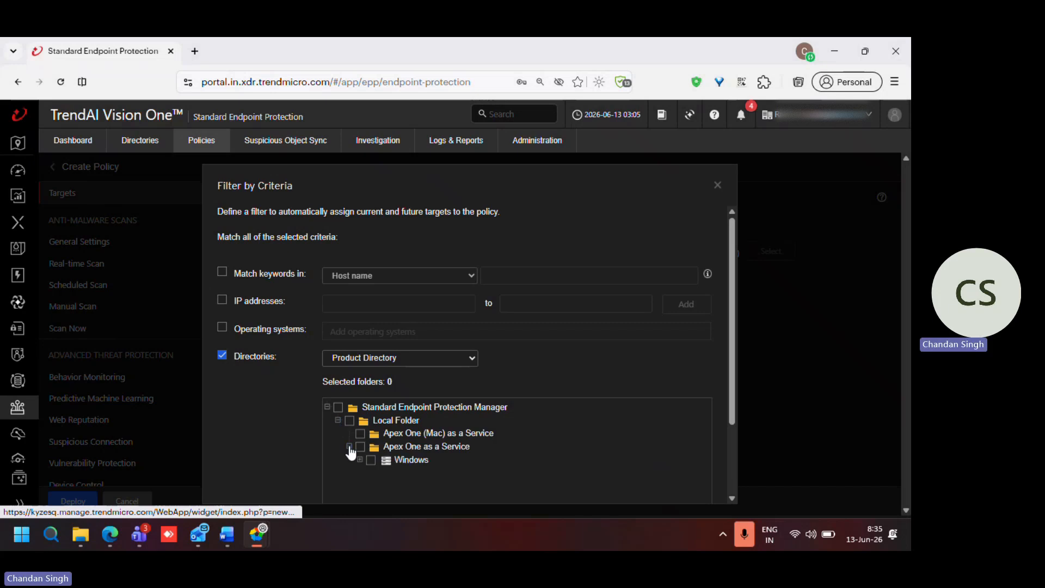
pyautogui.click(360, 460)
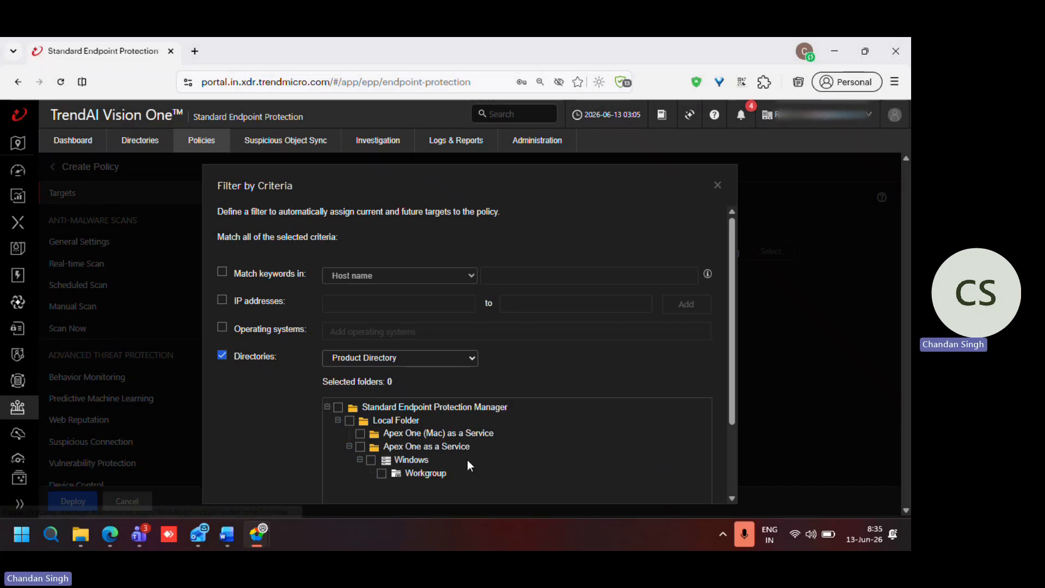
pyautogui.scroll(-3, 467, 459)
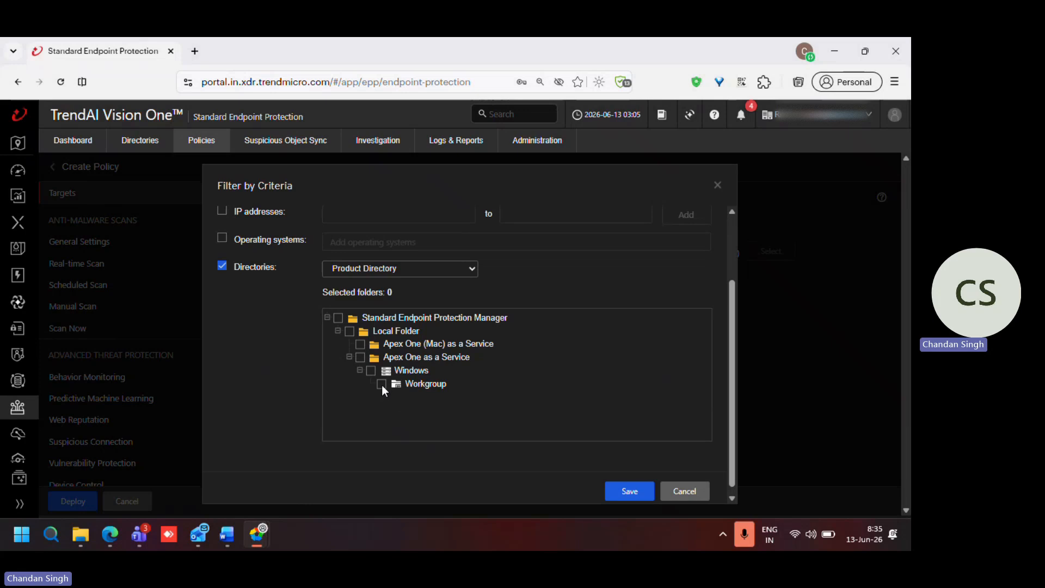
pyautogui.click(381, 385)
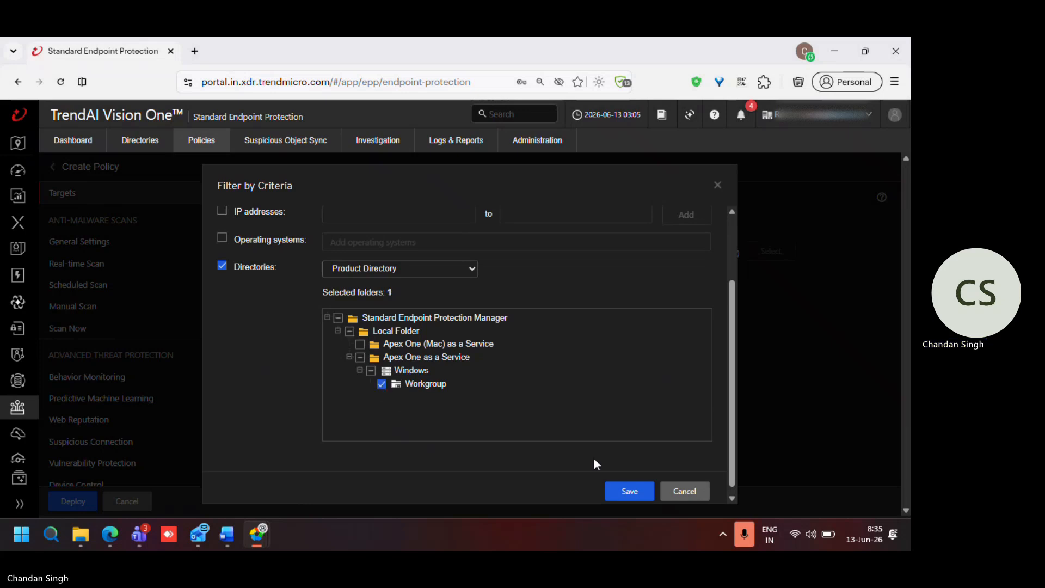
pyautogui.click(630, 491)
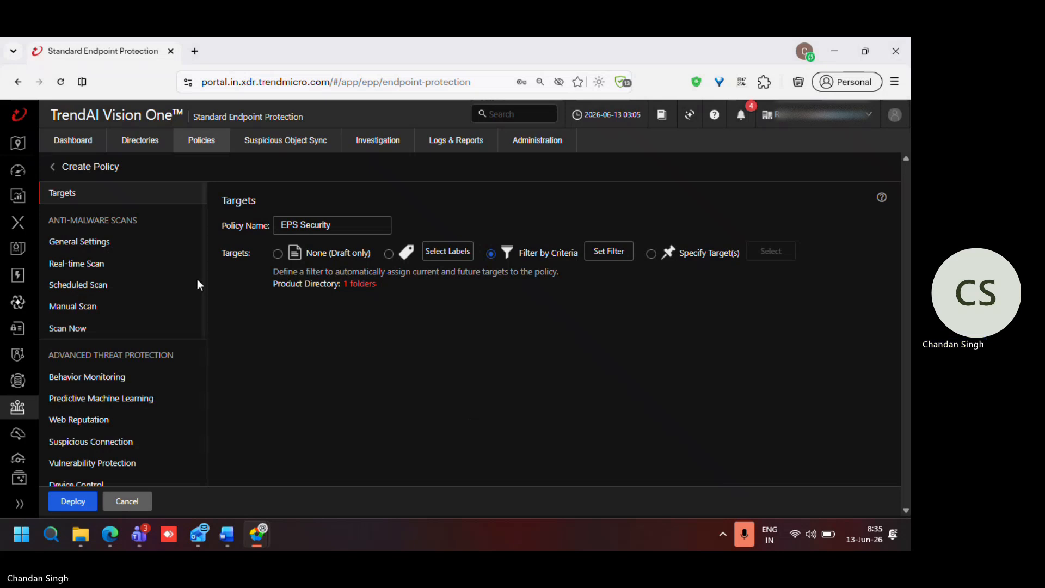
# Step: Check the anti-malware General Settings and set Real-time Scan to scan all scannable files
pyautogui.click(96, 244)
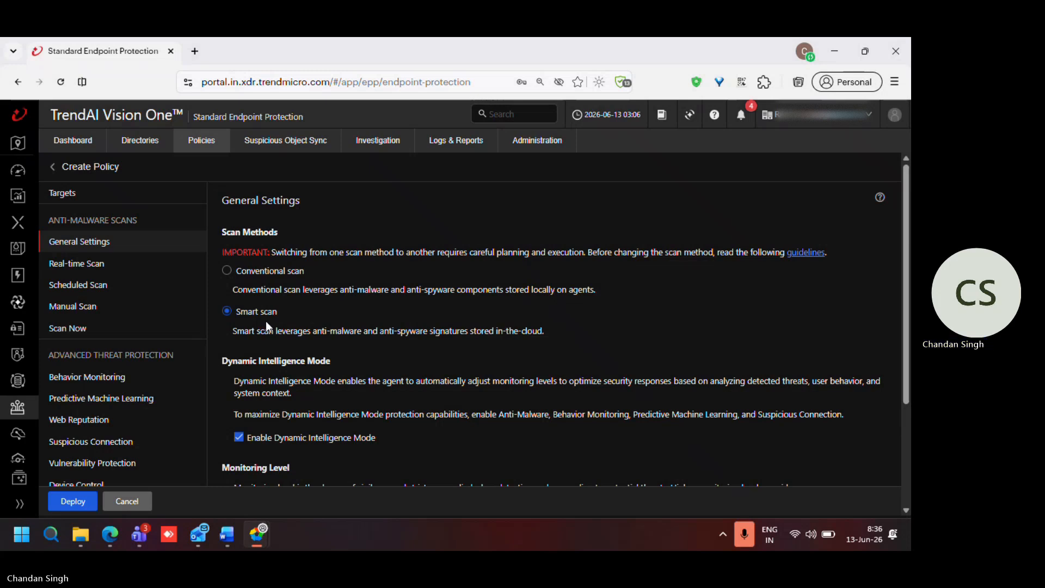
pyautogui.scroll(-3, 266, 321)
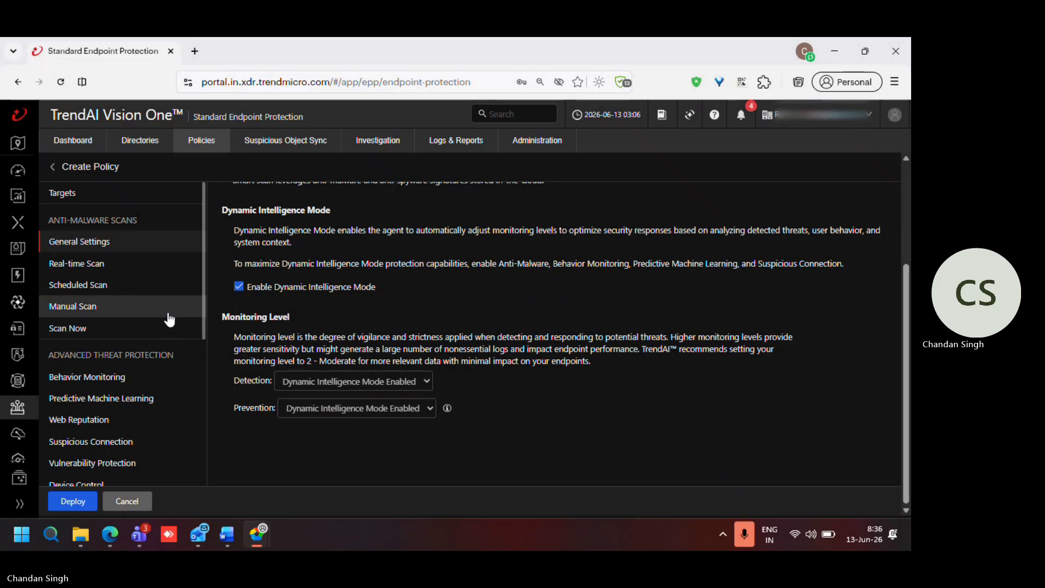
pyautogui.click(76, 266)
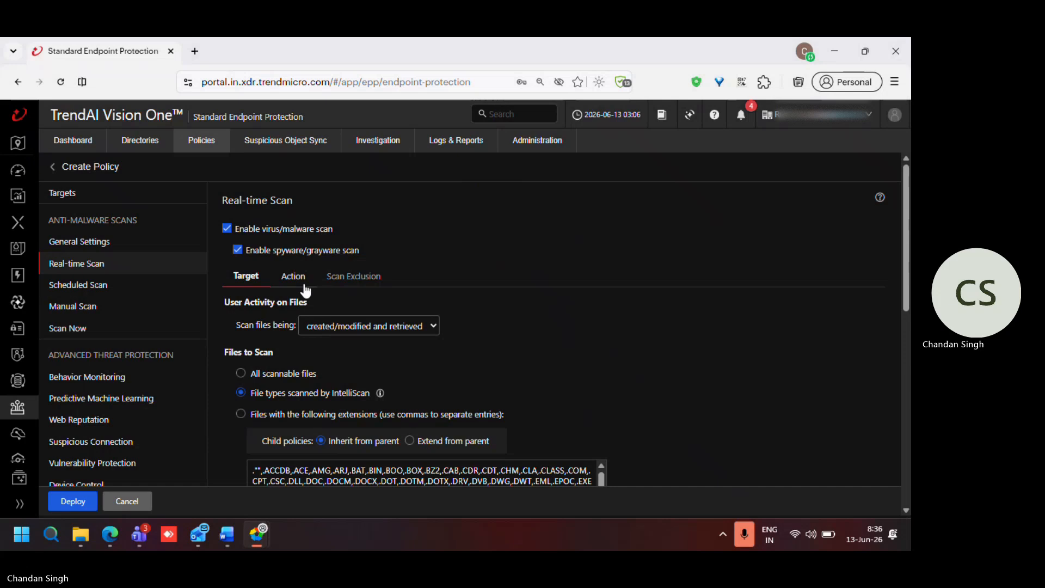
pyautogui.scroll(-1, 283, 362)
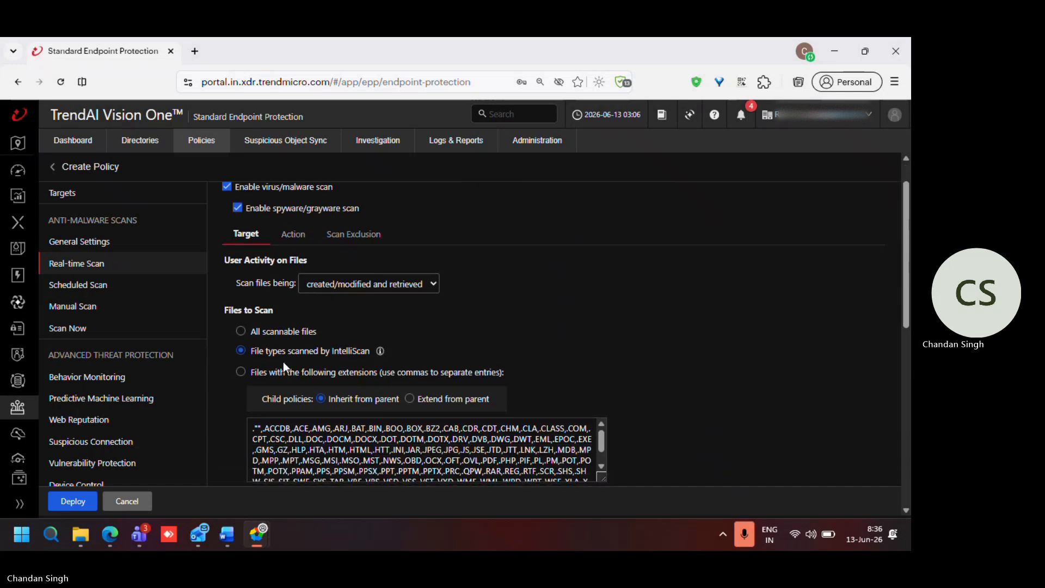
pyautogui.click(241, 331)
# Step: Enable real-time scanning of the USB storage boot sector and of all files in removable storage devices after plugging in
pyautogui.scroll(-1, 311, 332)
pyautogui.scroll(-2, 311, 329)
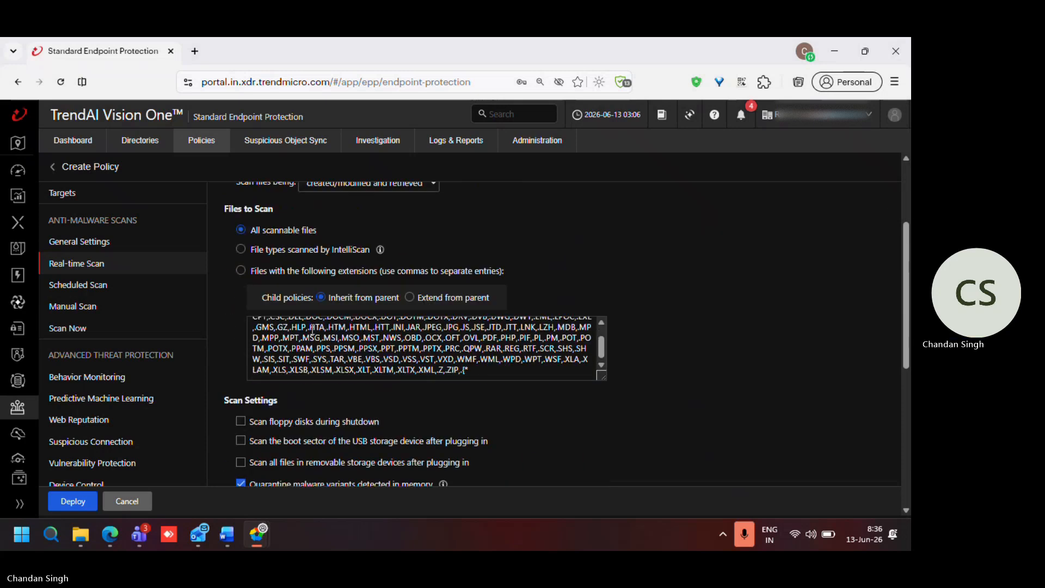
pyautogui.scroll(-2, 332, 383)
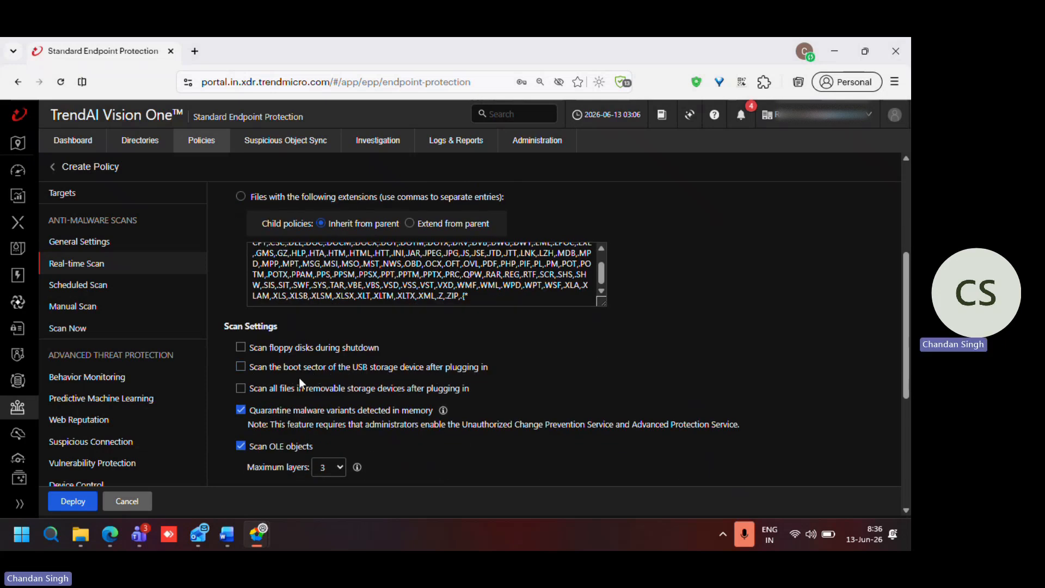
pyautogui.click(243, 374)
pyautogui.click(241, 389)
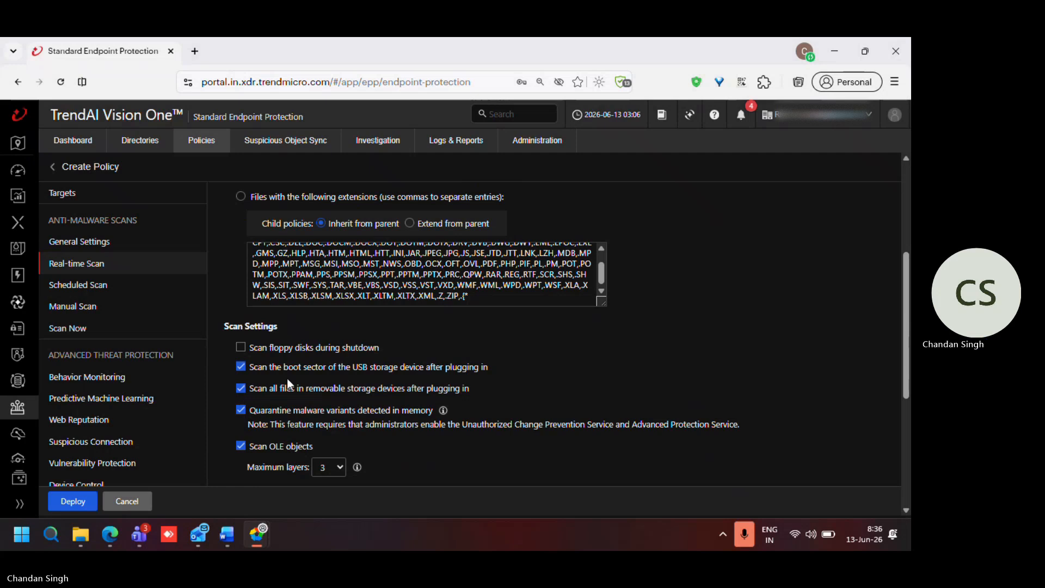
# Step: Enable CVE exploit scanning for files downloaded through web and email channels in the real-time virus/malware scan settings
pyautogui.scroll(-1, 289, 377)
pyautogui.scroll(-1, 291, 381)
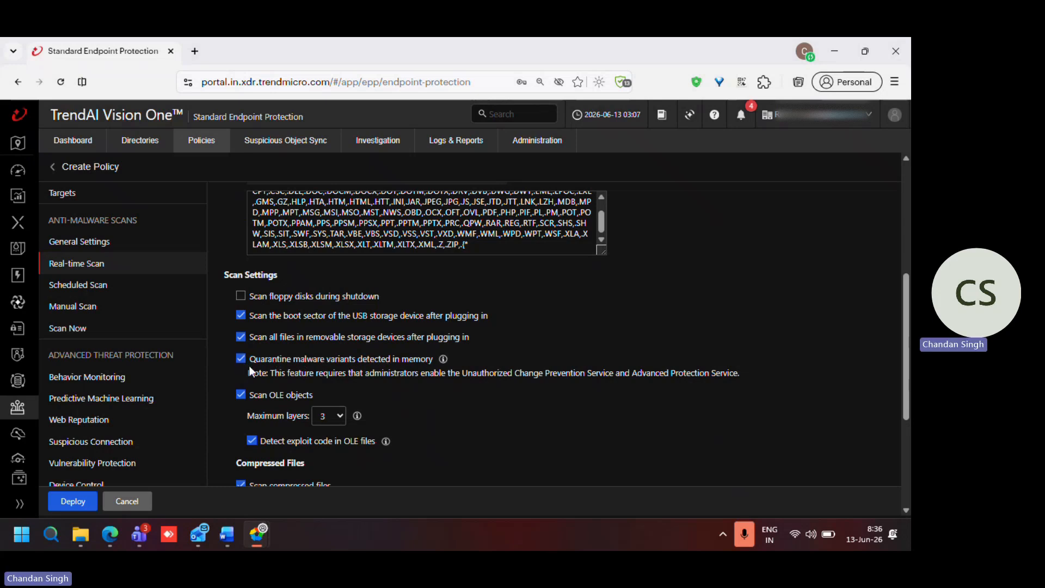
pyautogui.scroll(-2, 275, 368)
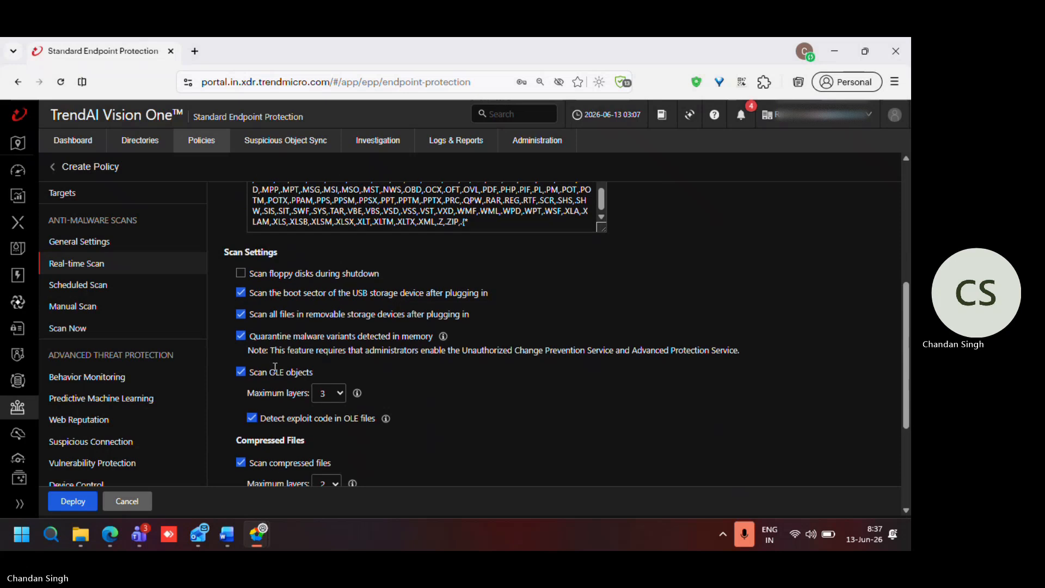
pyautogui.scroll(-1, 275, 367)
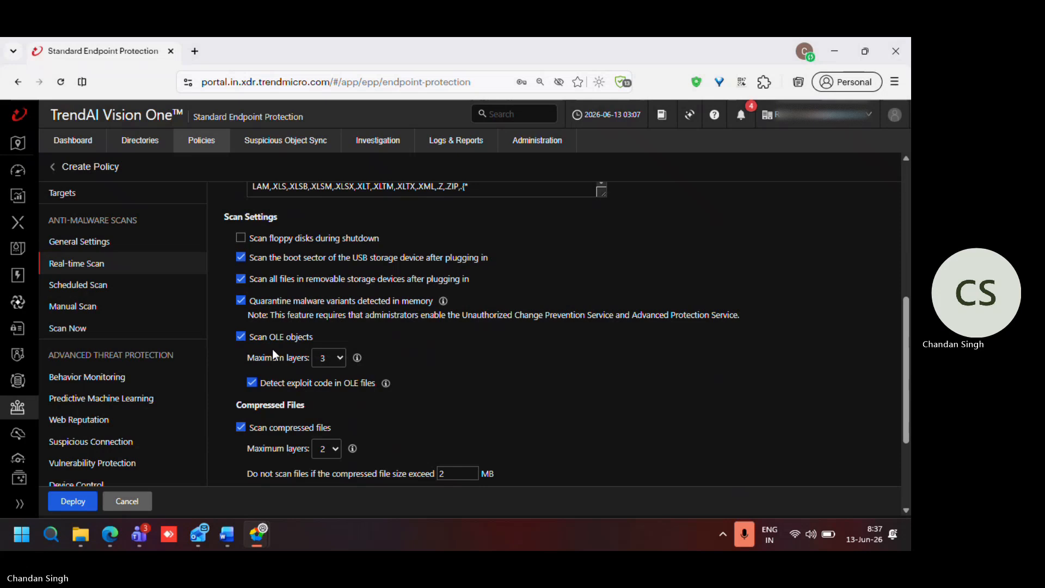
pyautogui.scroll(-3, 272, 355)
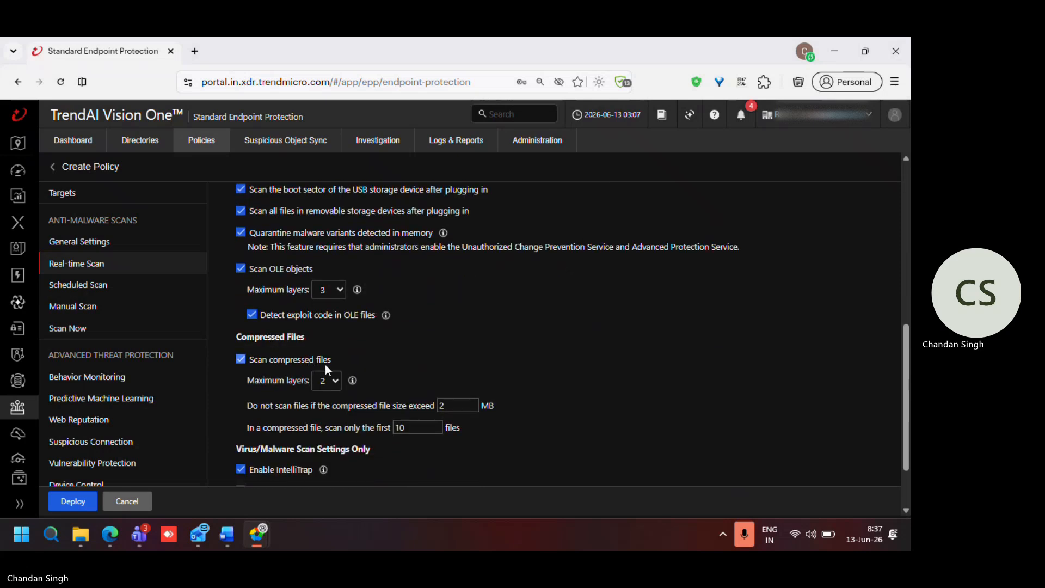
pyautogui.scroll(-1, 287, 374)
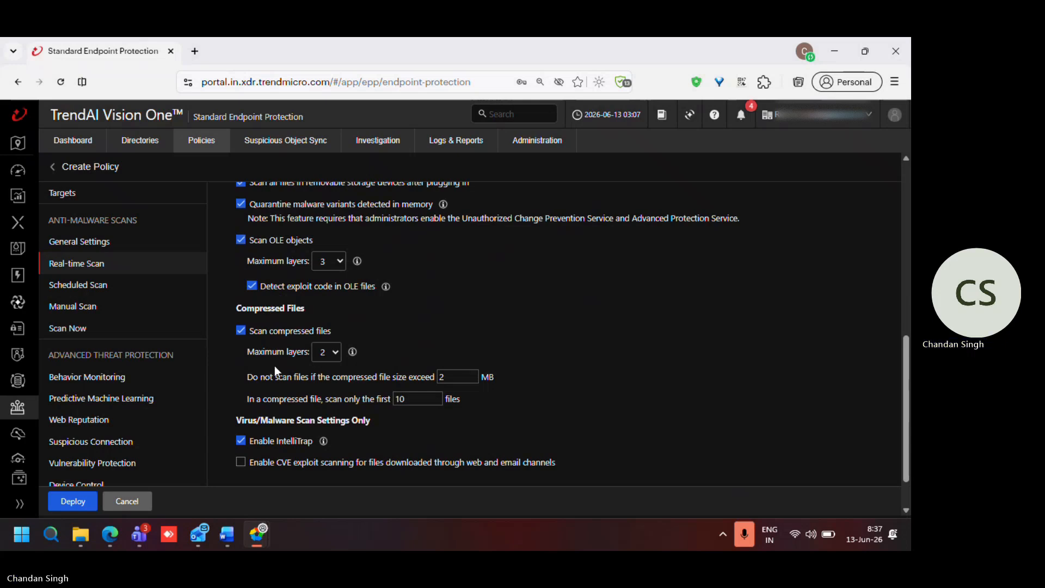
pyautogui.scroll(-2, 274, 371)
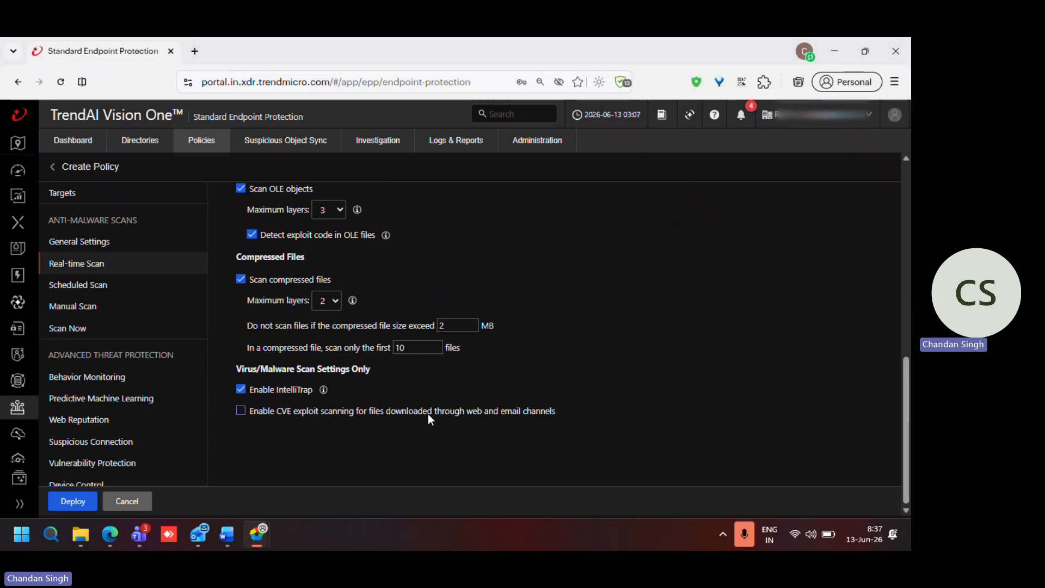
pyautogui.click(241, 413)
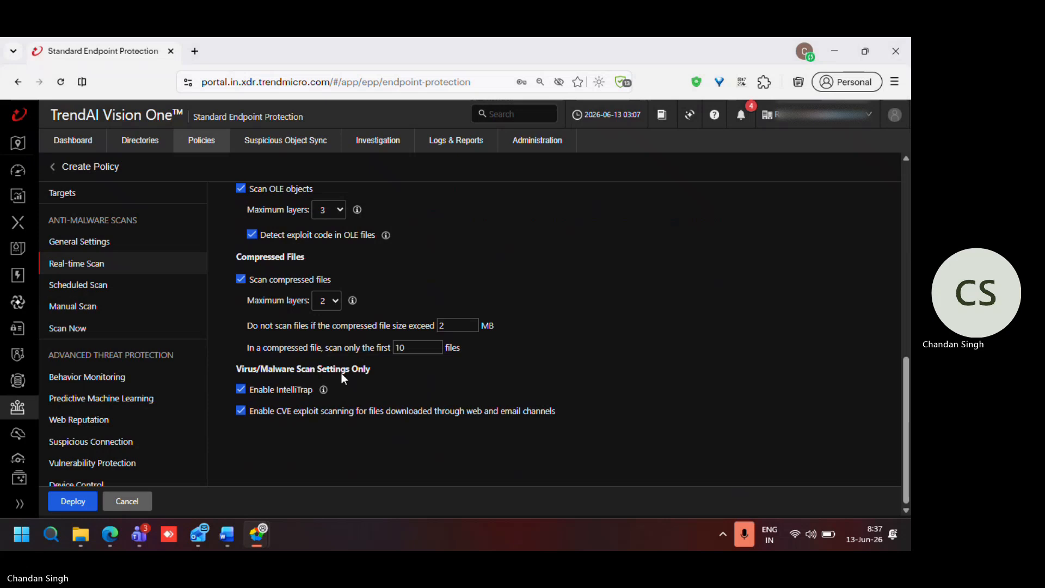
# Step: Customize the real-time scan's ActiveAction for probable virus/malware, with Quarantine as the action
pyautogui.scroll(5, 354, 364)
pyautogui.scroll(3, 370, 353)
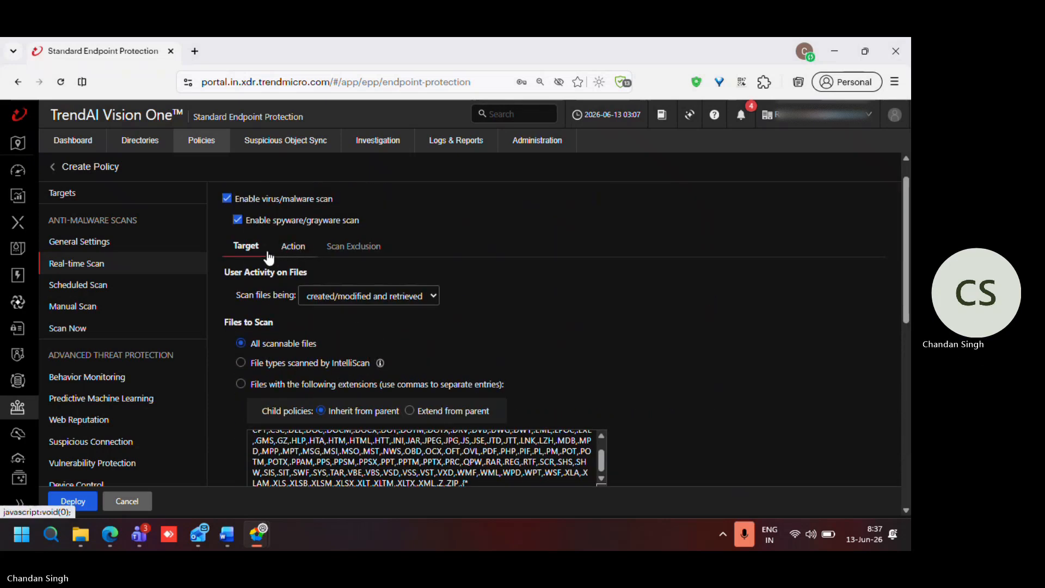
pyautogui.click(294, 252)
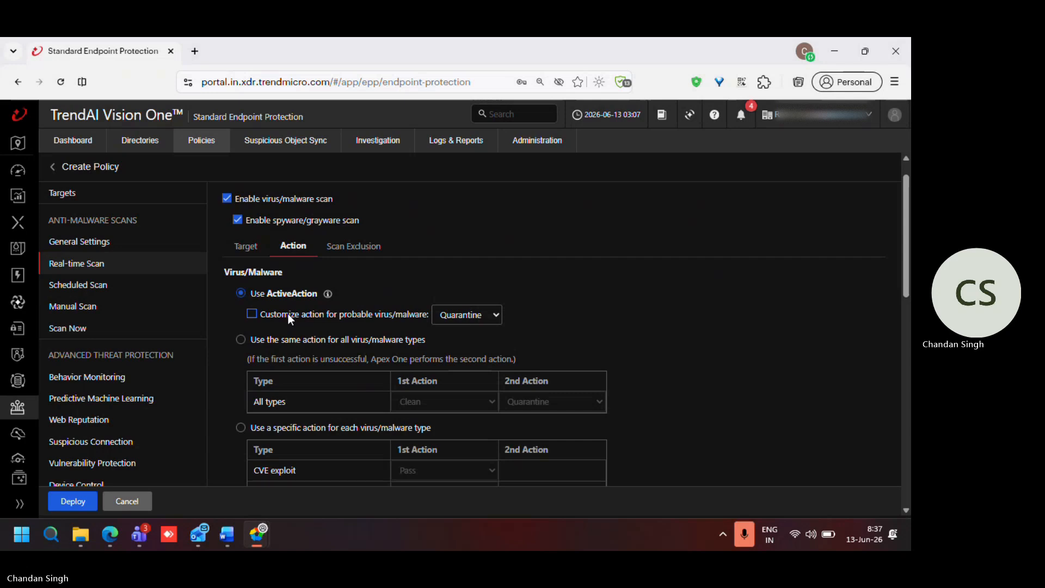
pyautogui.scroll(-1, 289, 314)
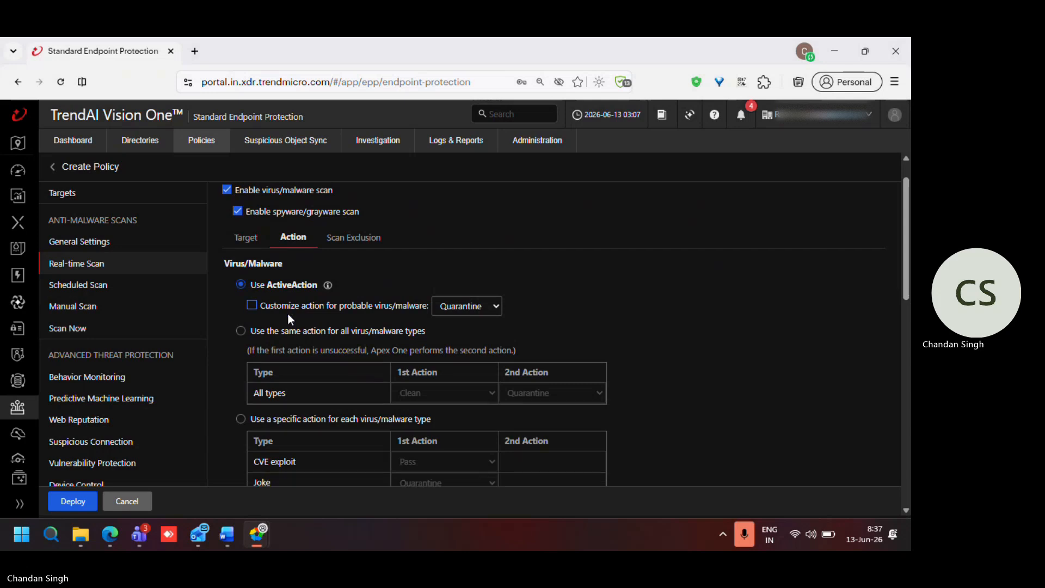
pyautogui.click(251, 304)
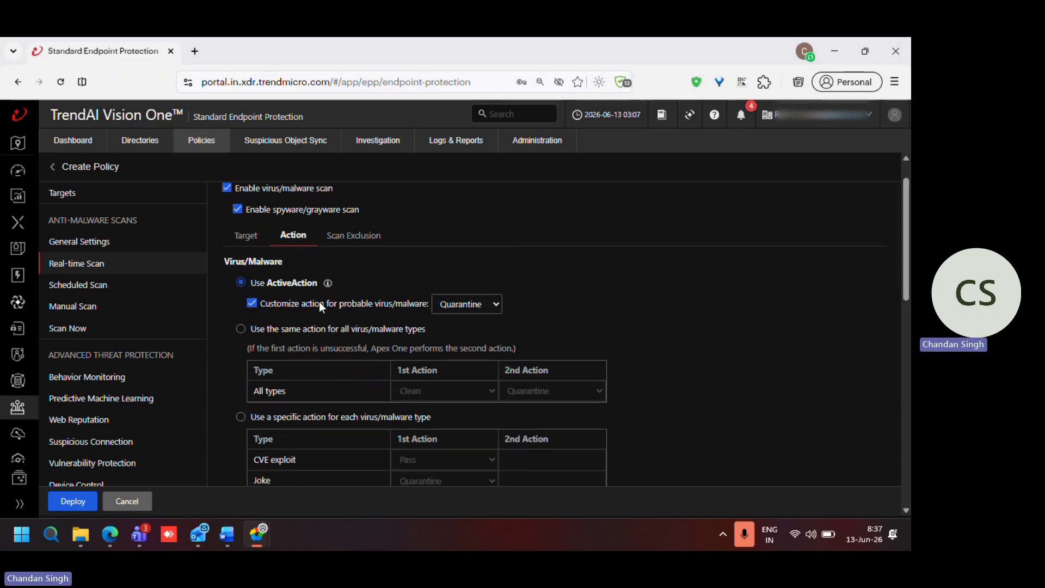
pyautogui.click(471, 314)
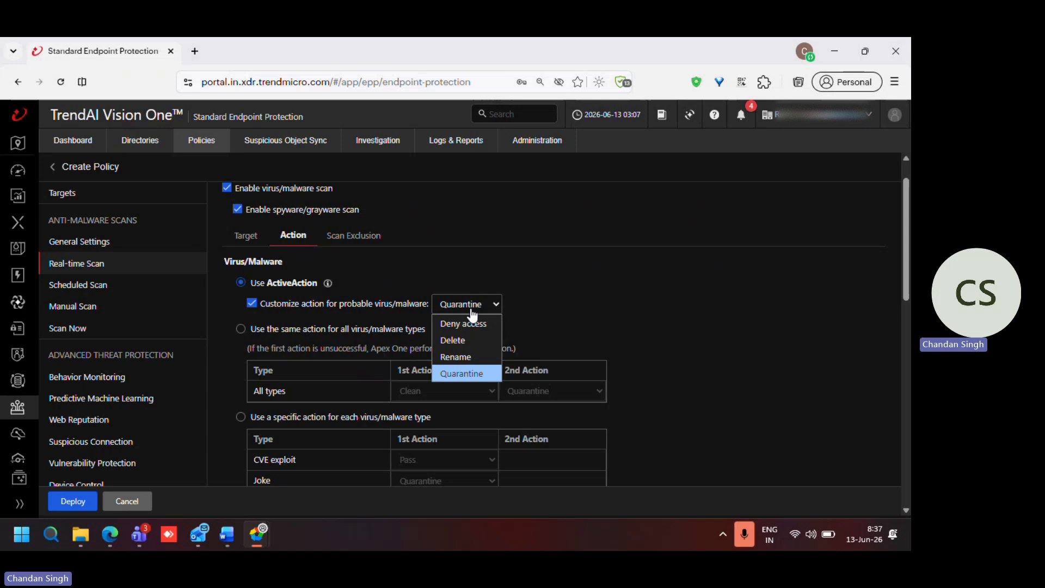
pyautogui.click(477, 374)
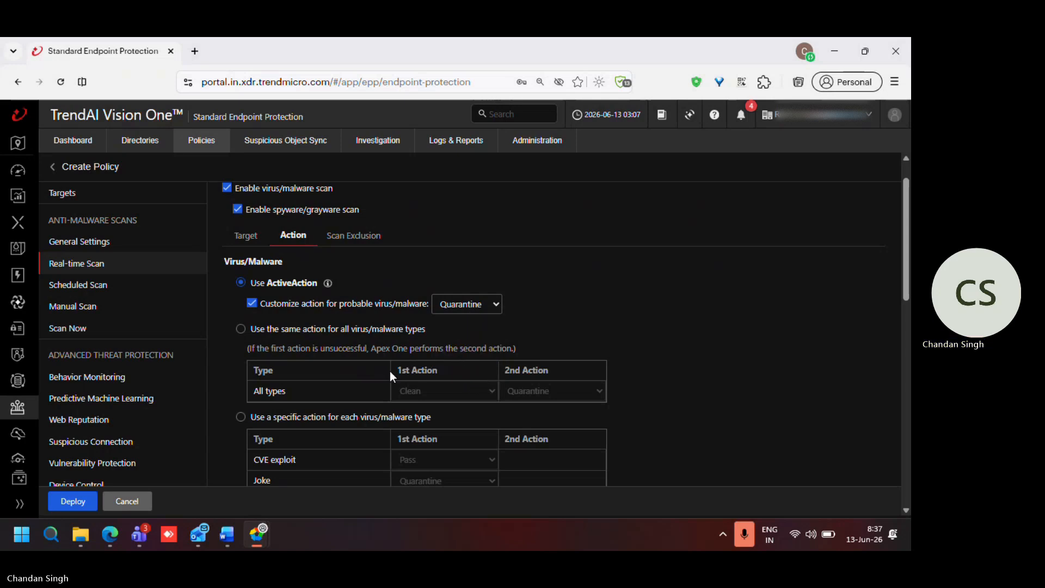
# Step: Enable running cleanup when probable virus/malware is detected in the Real-time Scan's Damage Cleanup Services
pyautogui.scroll(-1, 390, 371)
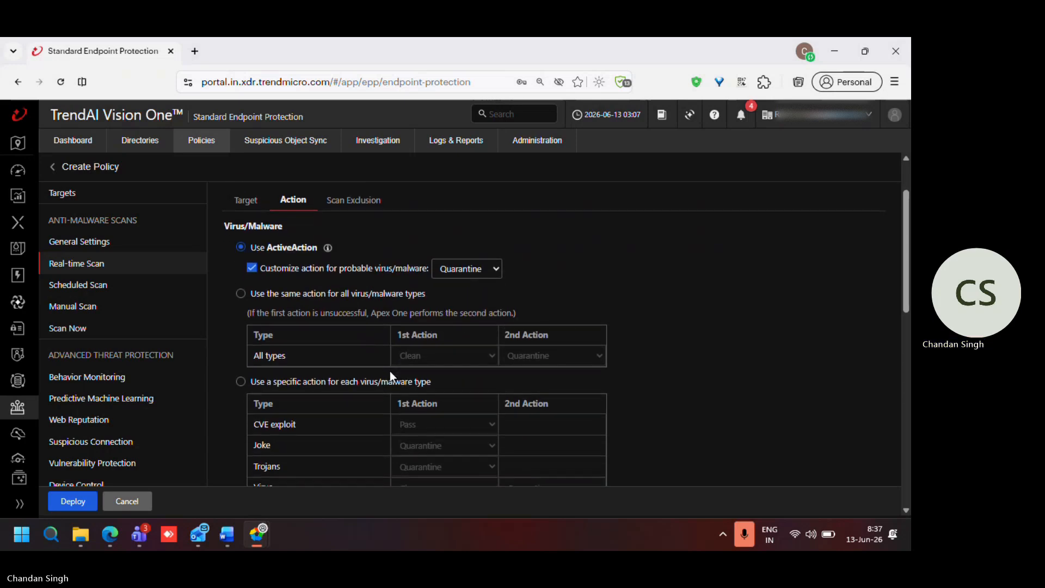
pyautogui.scroll(-5, 390, 371)
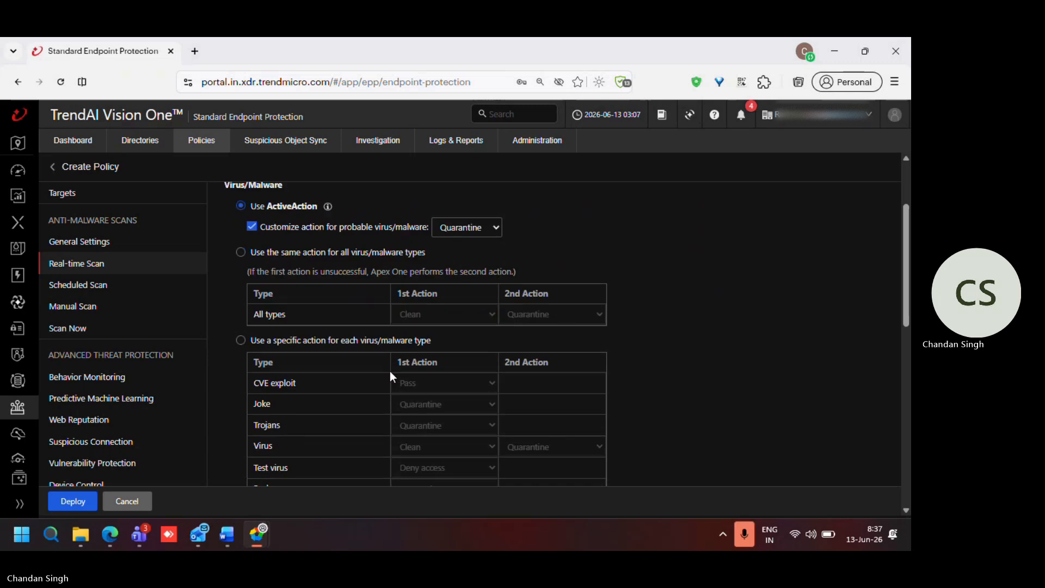
pyautogui.scroll(-4, 390, 370)
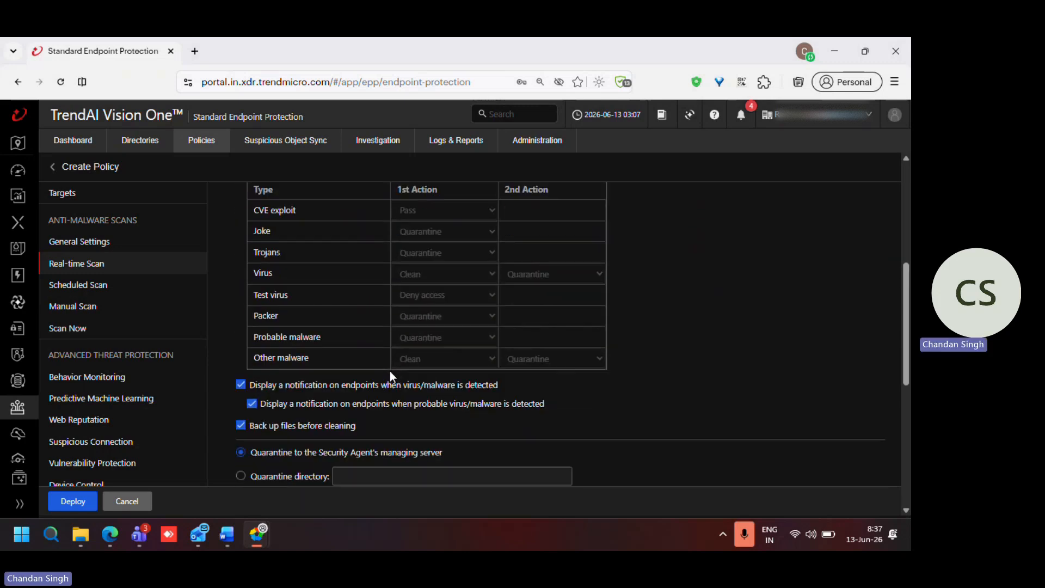
pyautogui.scroll(-1, 390, 375)
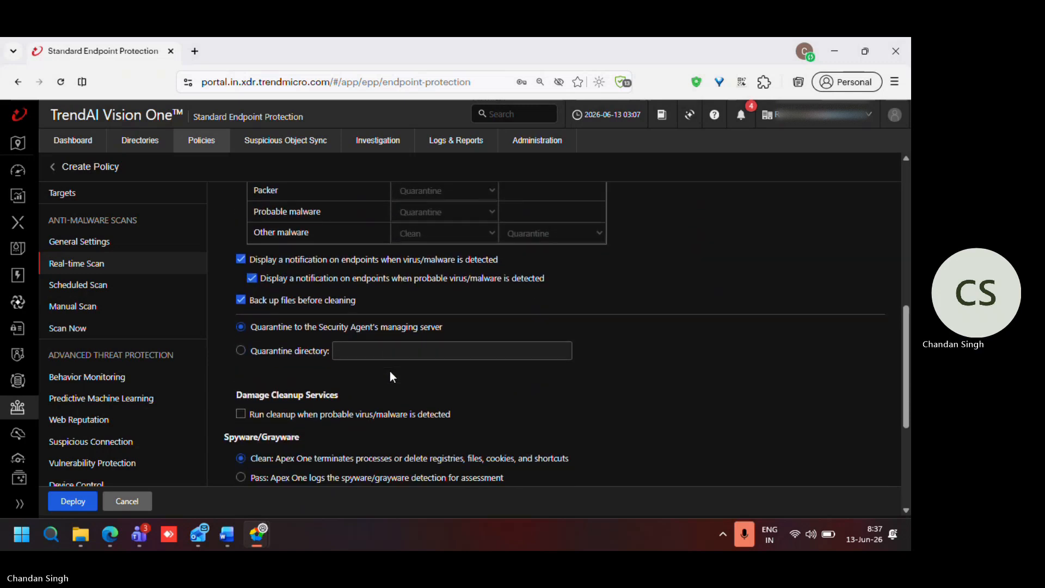
pyautogui.click(240, 413)
pyautogui.scroll(-3, 244, 417)
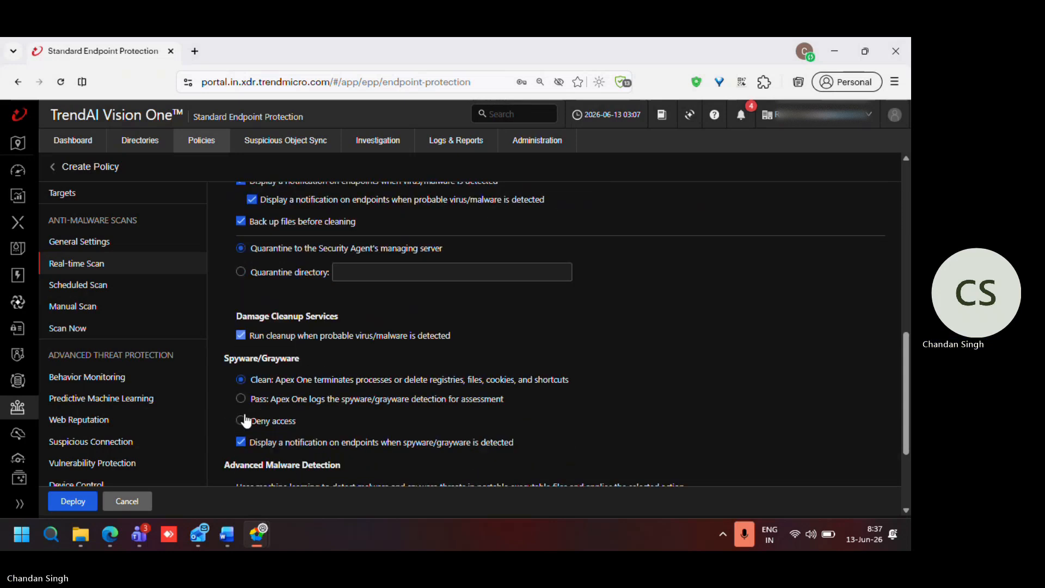
pyautogui.scroll(-2, 244, 418)
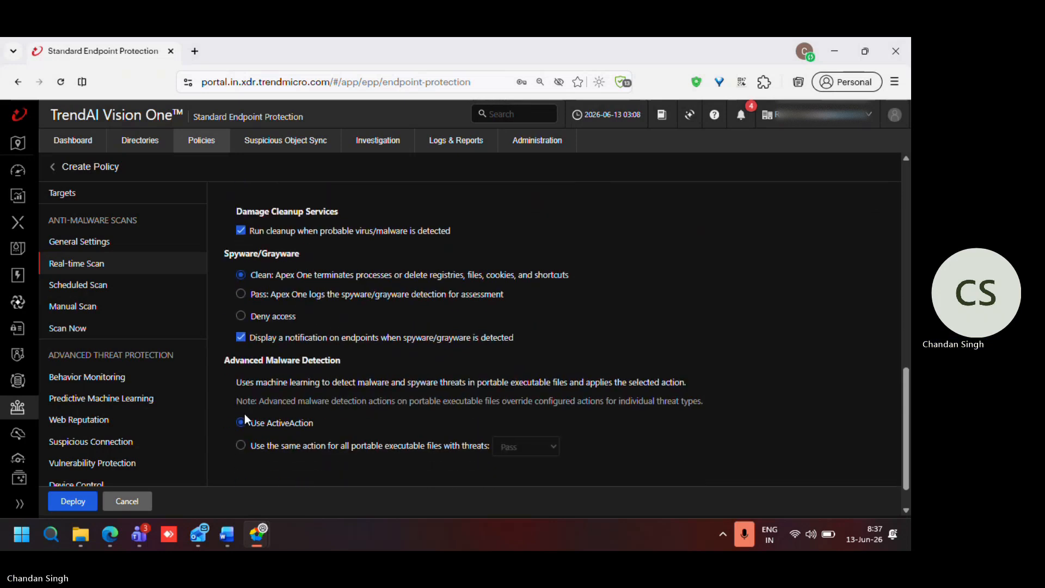
pyautogui.scroll(2, 244, 414)
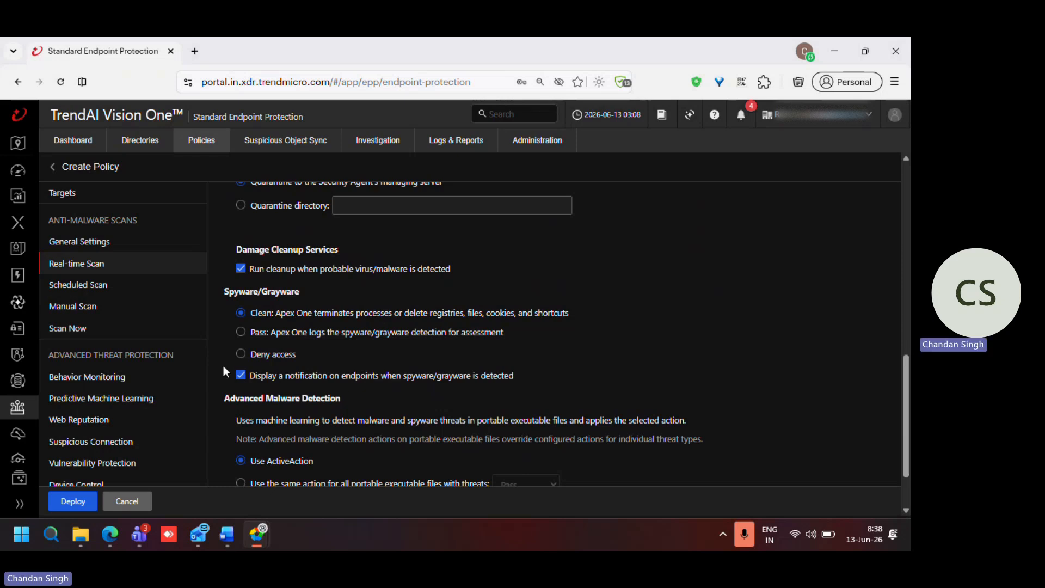
# Step: Enable virus/malware and spyware/grayware scanning for Scheduled Scan and set it to run weekly every Saturday
pyautogui.click(70, 287)
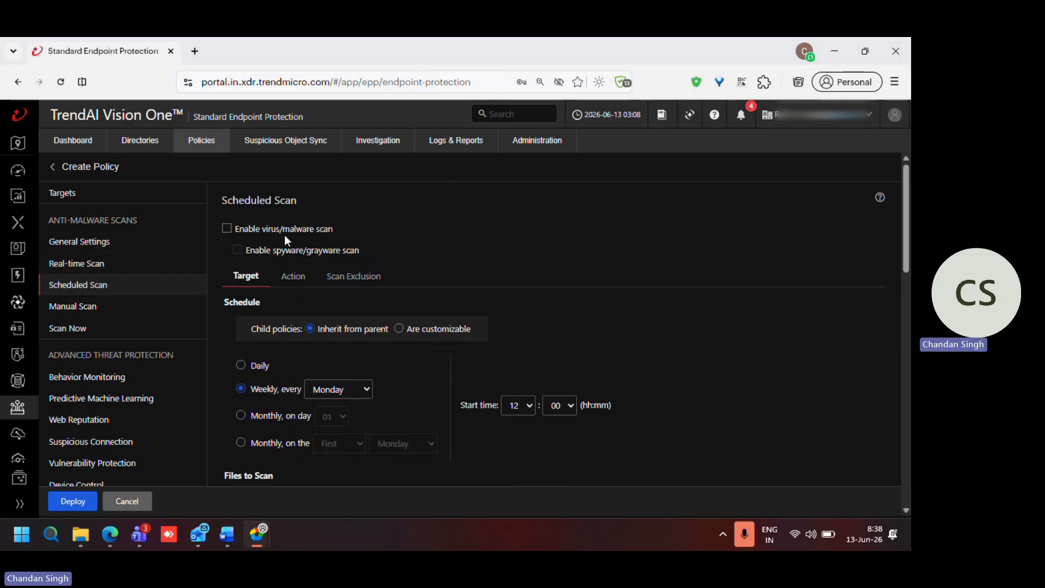
pyautogui.click(226, 229)
pyautogui.click(237, 251)
pyautogui.scroll(-1, 282, 357)
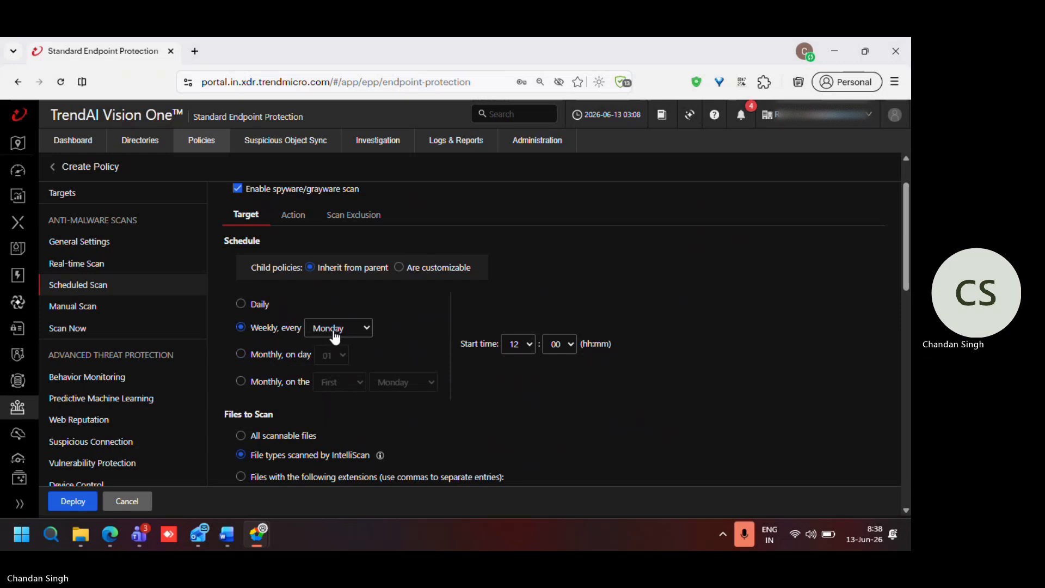
pyautogui.click(362, 333)
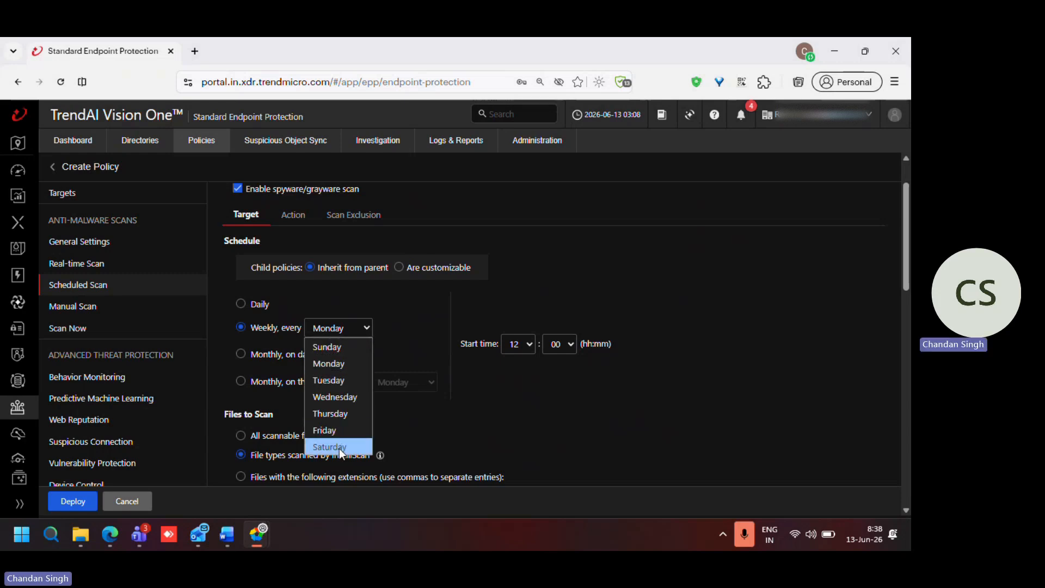
pyautogui.click(339, 447)
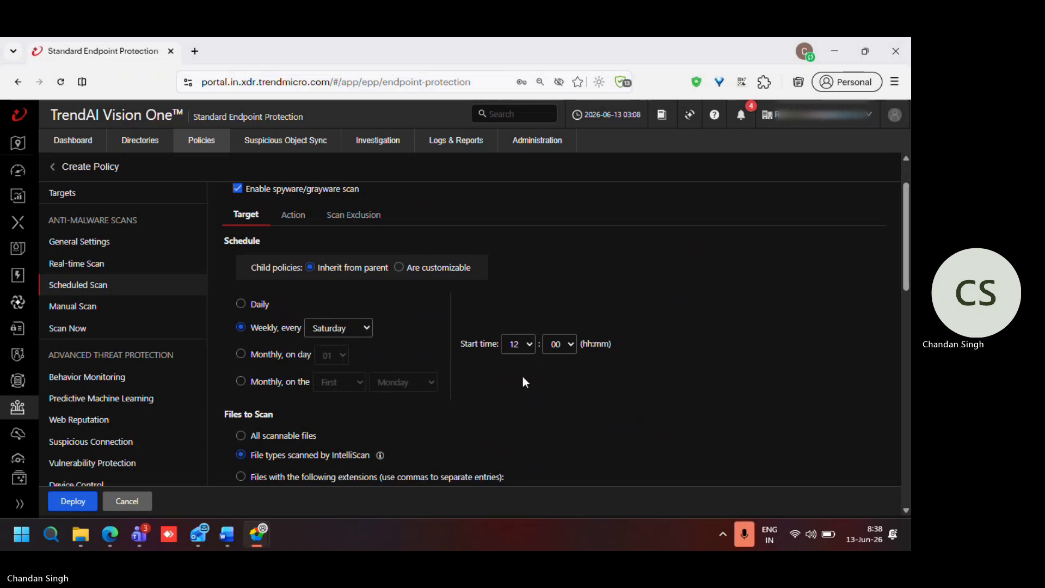
# Step: Set the files to scan in Scheduled Scan to all scannable files
pyautogui.scroll(-1, 523, 377)
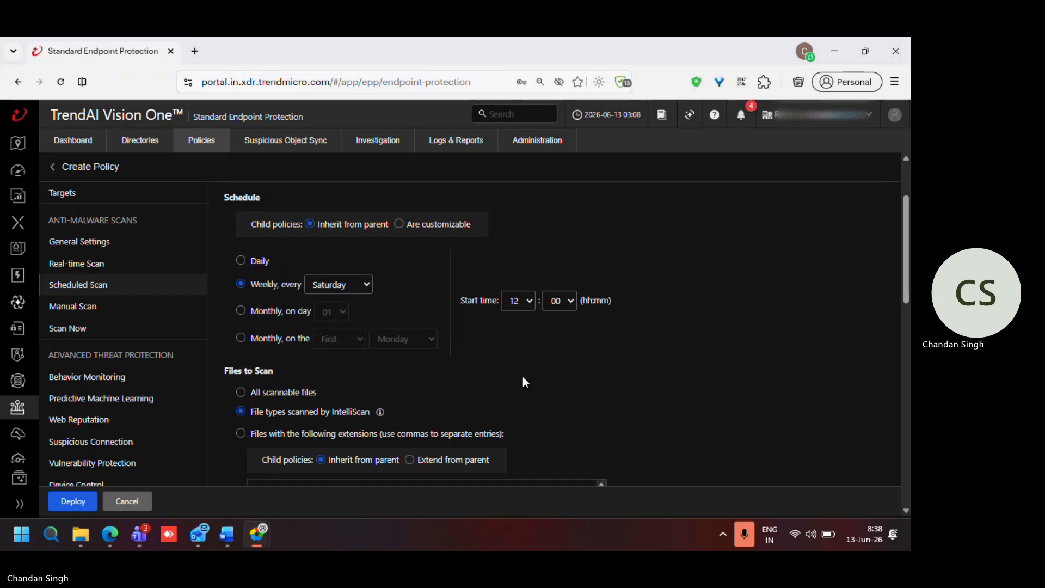
pyautogui.scroll(-1, 292, 384)
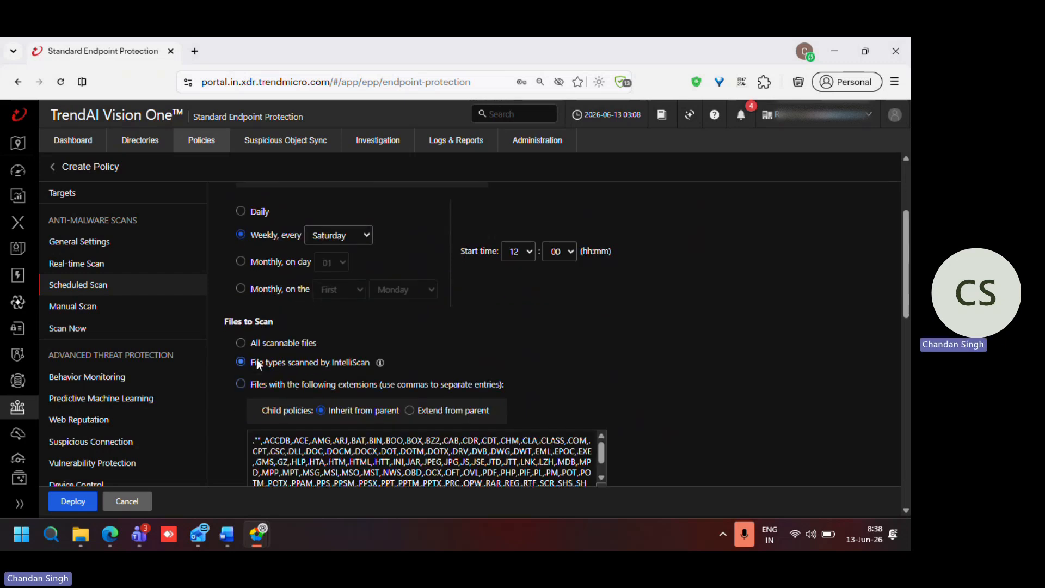
pyautogui.click(242, 348)
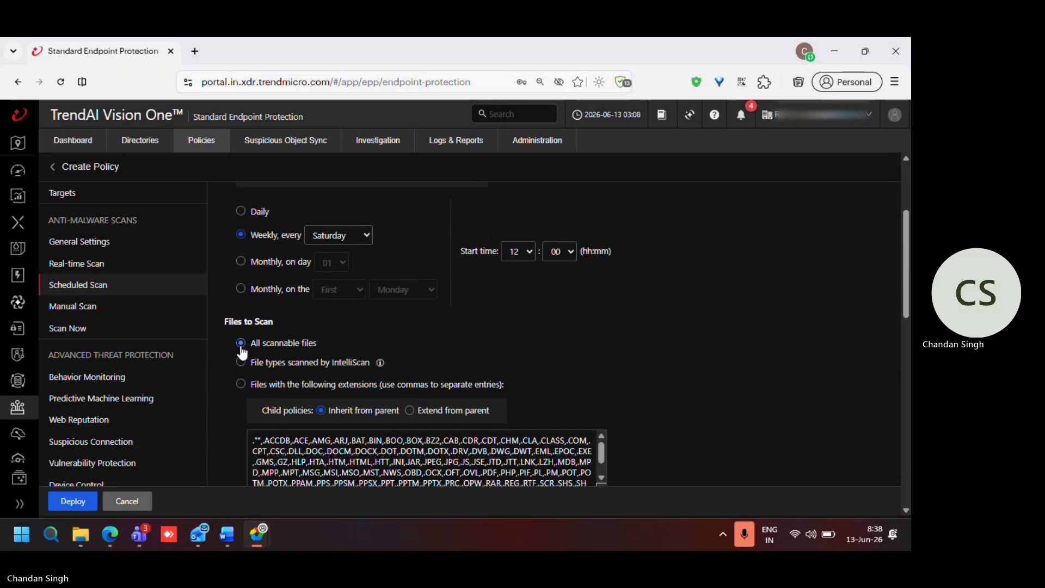
# Step: Enable resuming an interrupted Scheduled Scan and check the compressed file and CPU usage settings
pyautogui.scroll(-5, 305, 348)
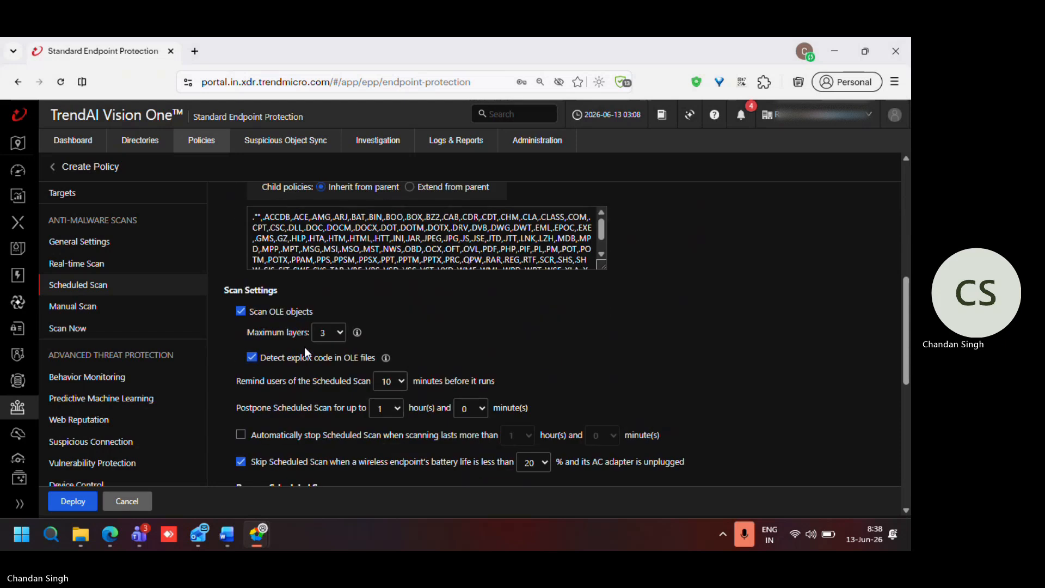
pyautogui.scroll(-1, 305, 348)
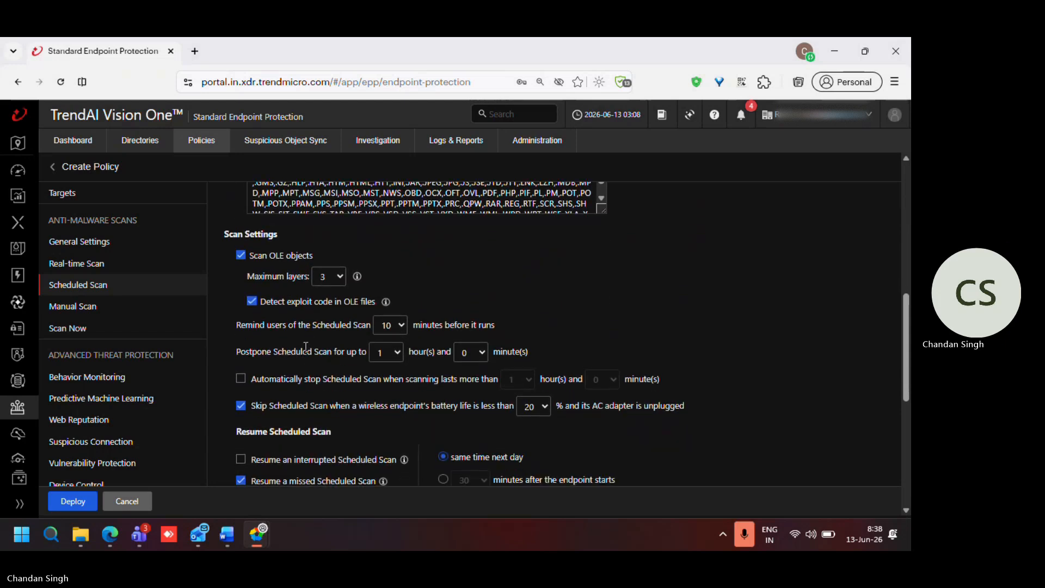
pyautogui.scroll(-2, 305, 347)
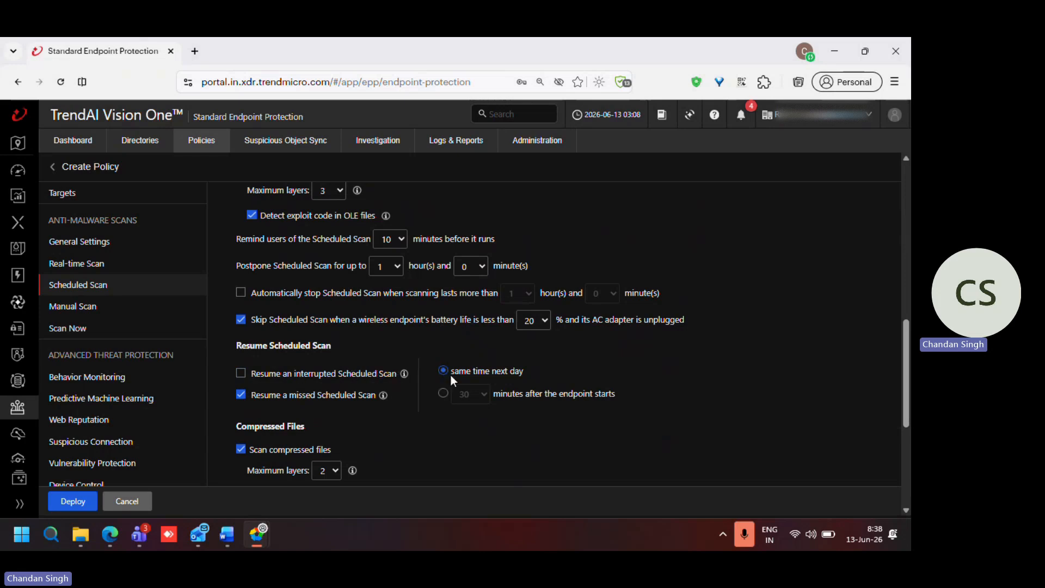
pyautogui.click(241, 374)
pyautogui.scroll(-2, 296, 384)
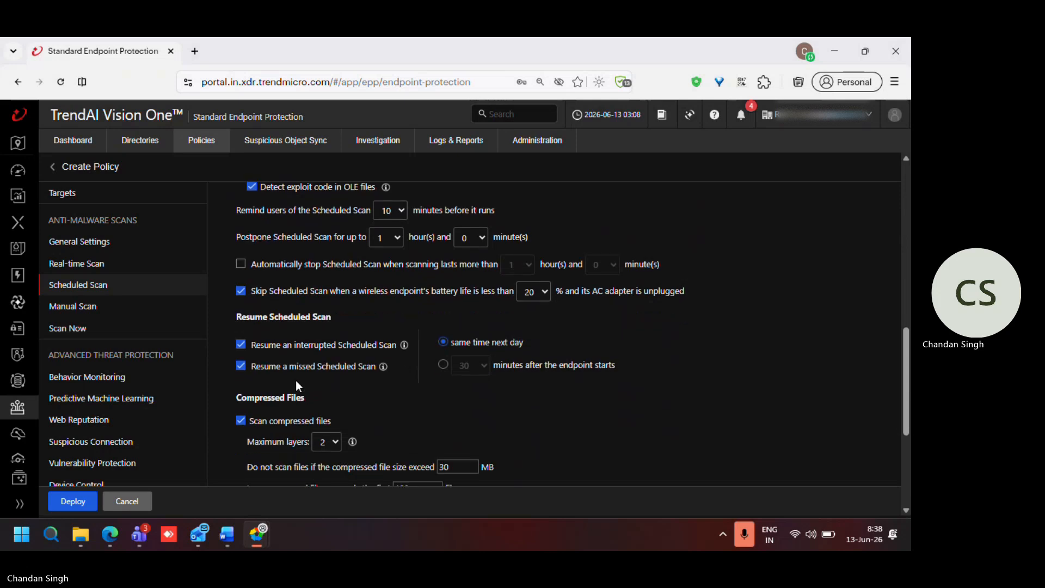
pyautogui.scroll(-5, 296, 380)
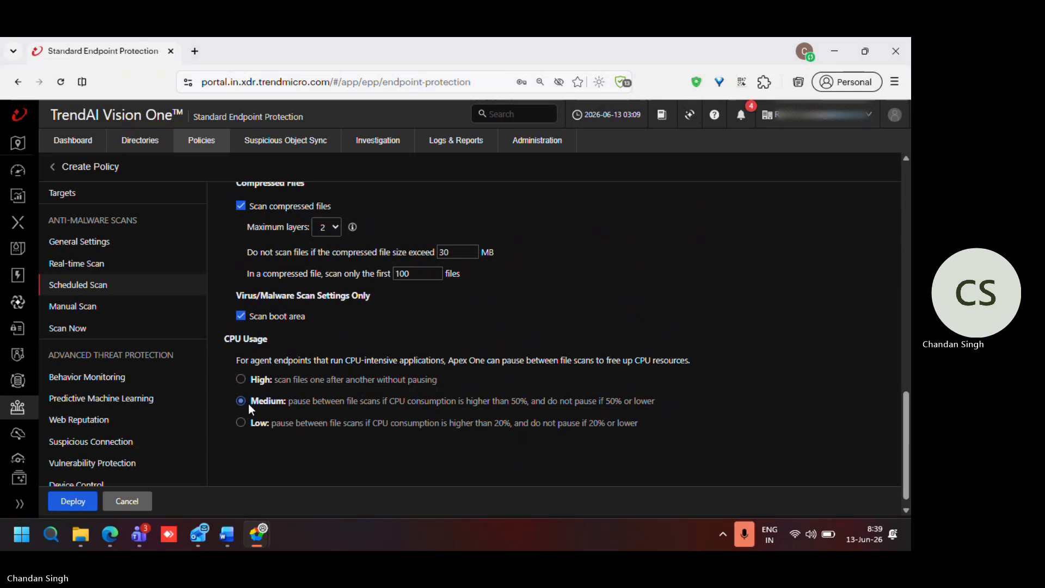
pyautogui.scroll(-1, 248, 404)
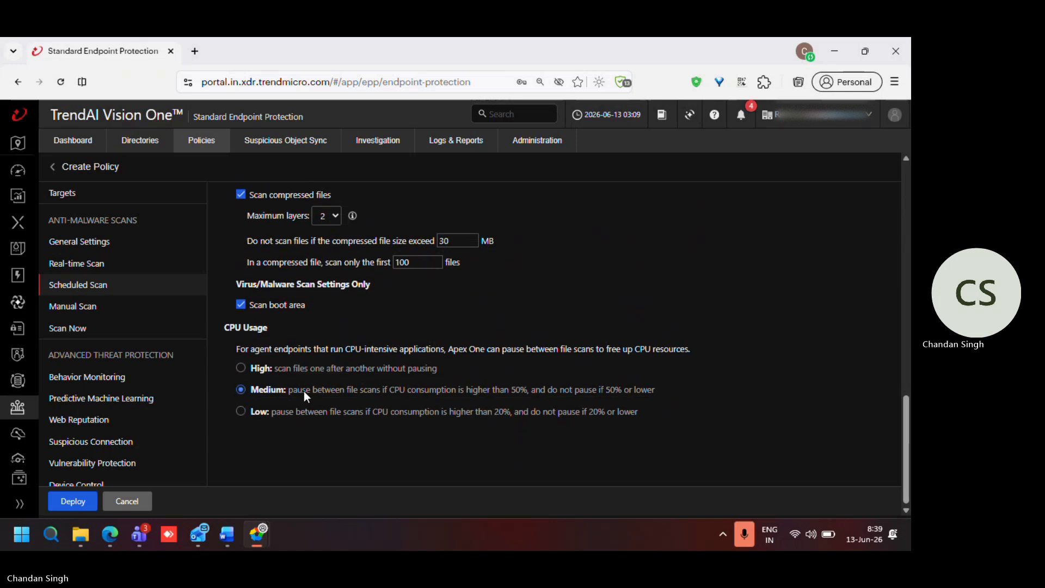
# Step: Customize the Scheduled Scan's ActiveAction for probable virus/malware, with Quarantine as the action
pyautogui.scroll(3, 303, 391)
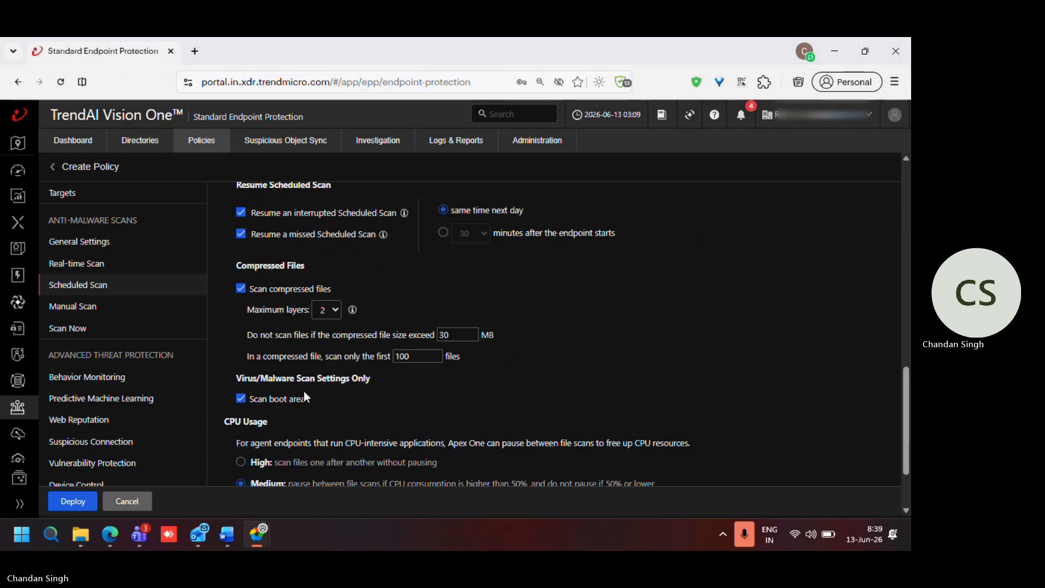
pyautogui.scroll(10, 303, 391)
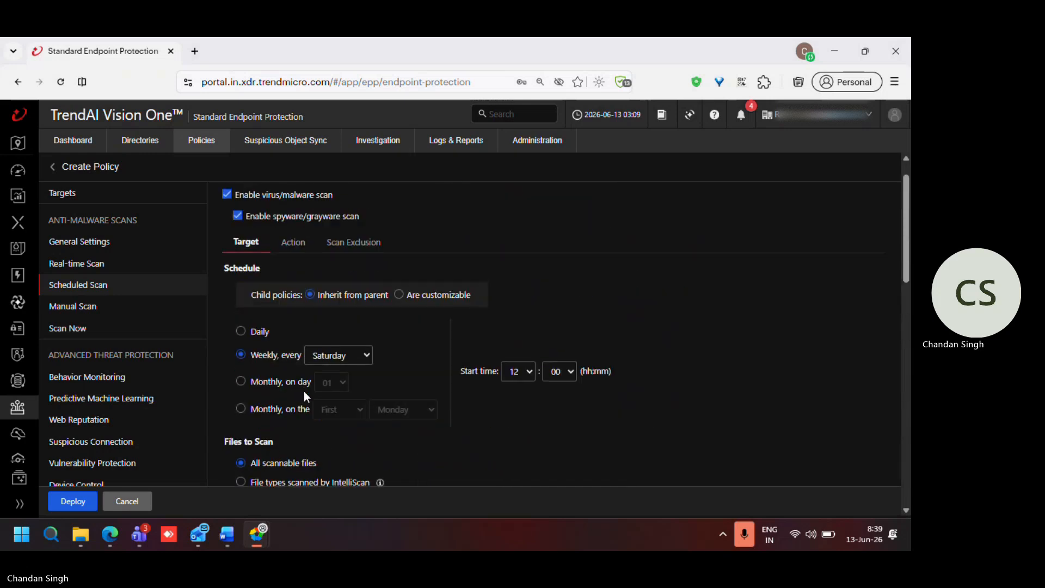
pyautogui.scroll(1, 304, 391)
pyautogui.click(292, 276)
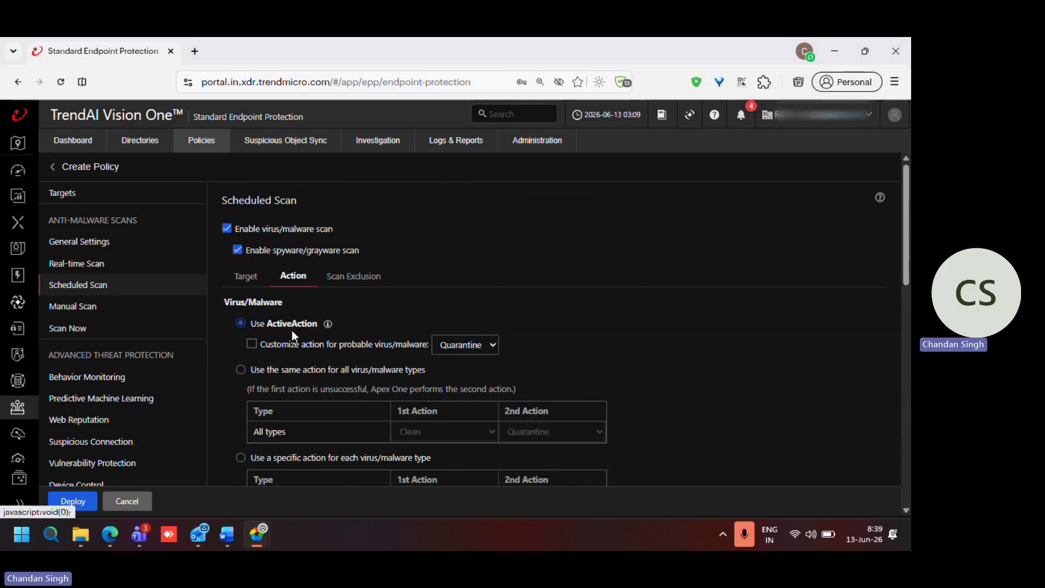
pyautogui.click(252, 344)
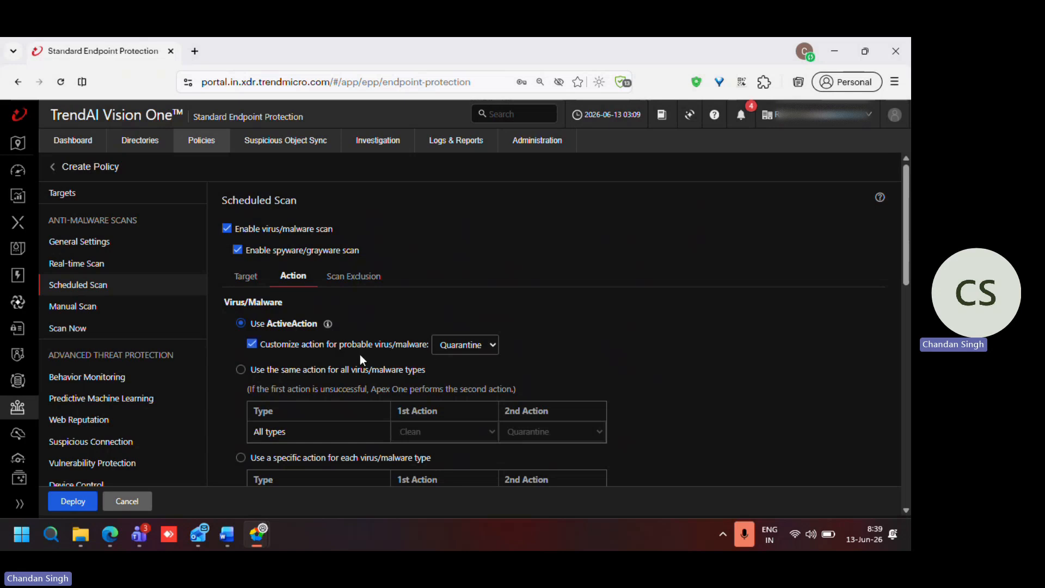
# Step: Set the Scheduled Scan's cleanup type to Advanced cleanup and enable running cleanup when probable virus/malware is detected
pyautogui.scroll(-7, 338, 355)
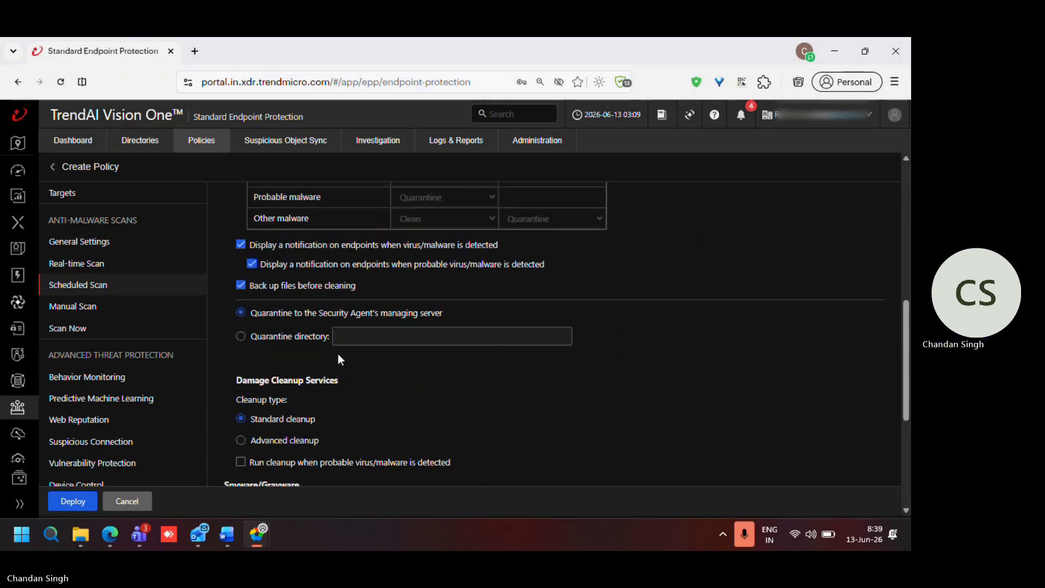
pyautogui.scroll(-1, 337, 355)
pyautogui.click(241, 364)
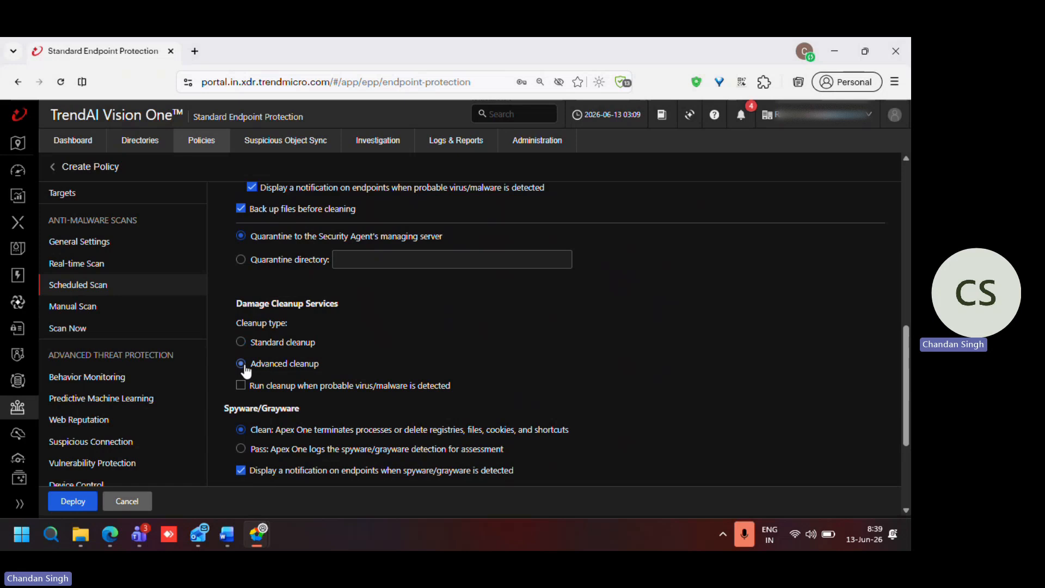
pyautogui.click(242, 385)
pyautogui.scroll(-3, 416, 396)
pyautogui.scroll(4, 417, 396)
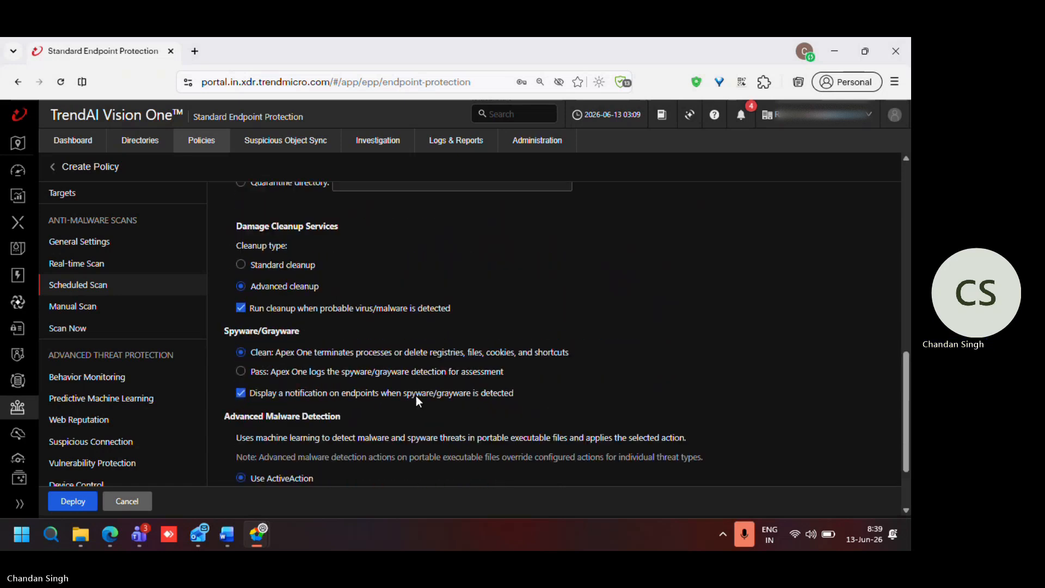
pyautogui.scroll(5, 390, 389)
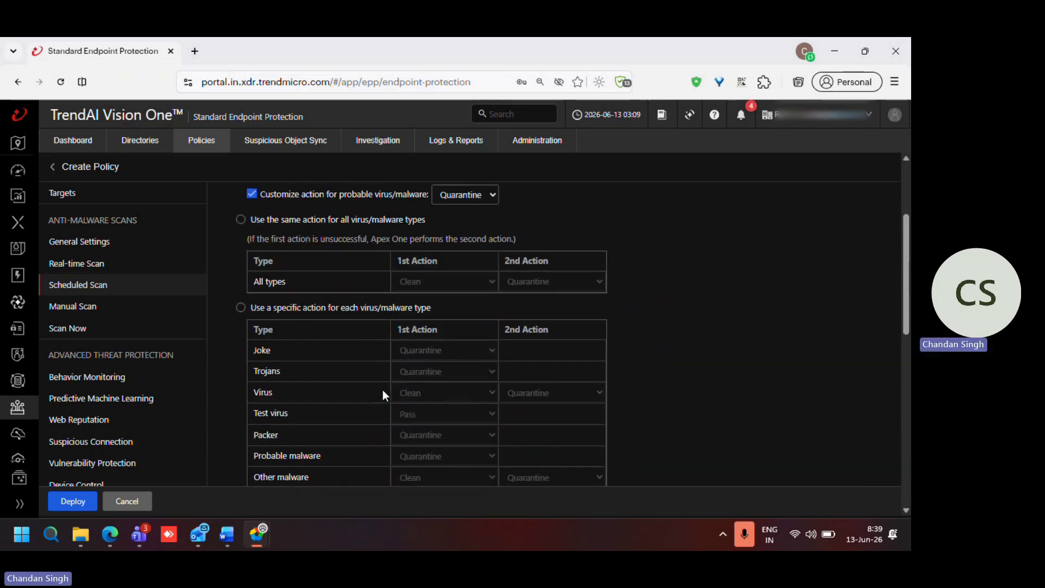
# Step: Set Manual Scan to scan all scannable files and check its scan and CPU usage settings
pyautogui.click(85, 313)
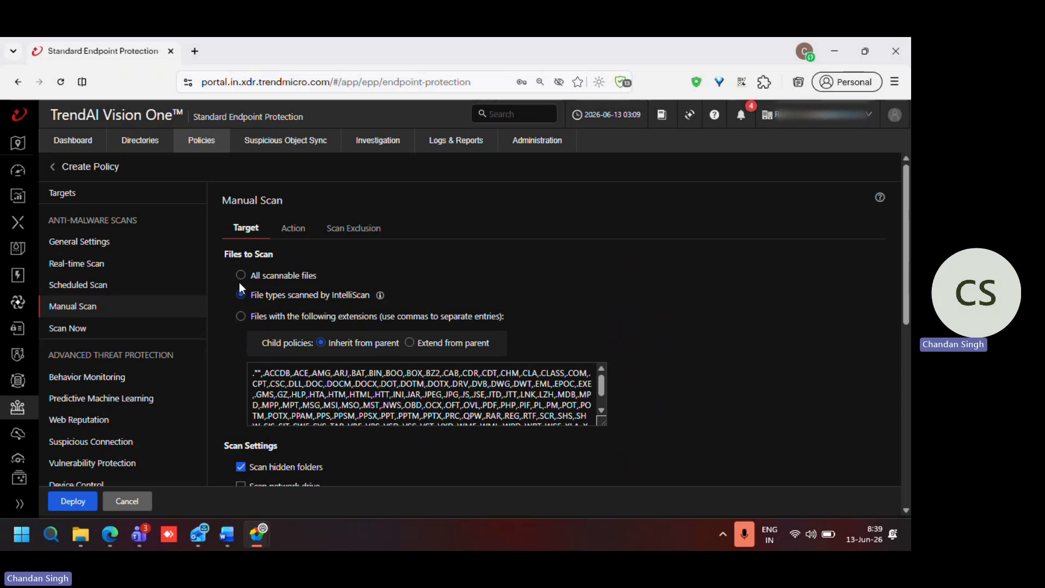
pyautogui.click(241, 278)
pyautogui.scroll(-5, 279, 395)
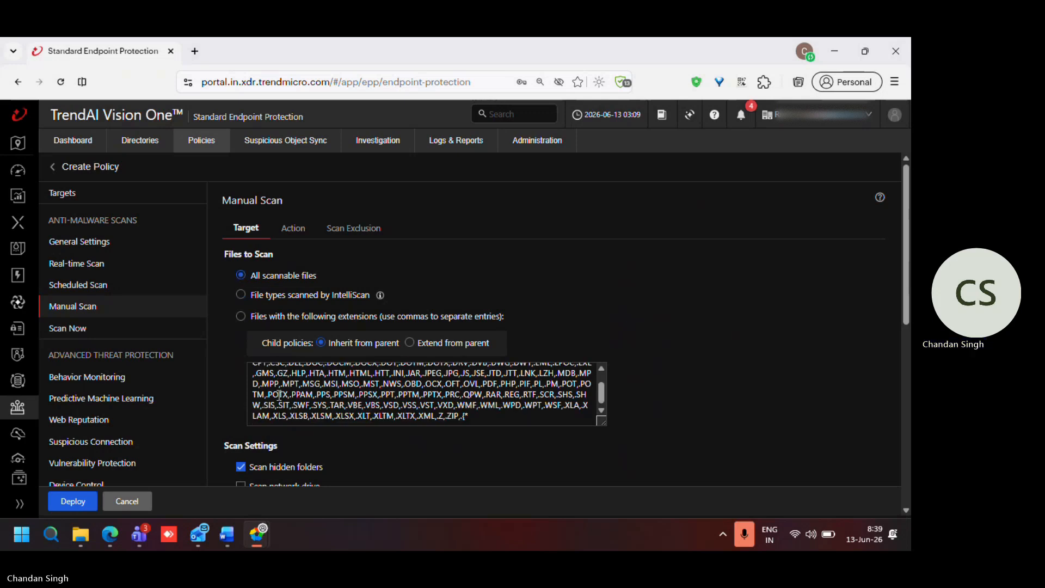
pyautogui.scroll(-2, 277, 394)
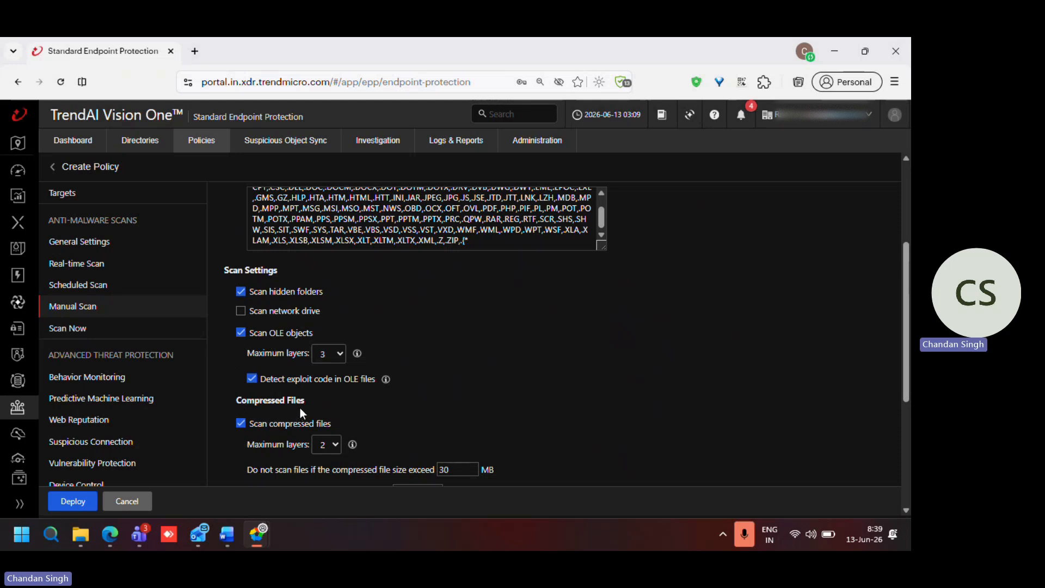
pyautogui.scroll(-4, 300, 407)
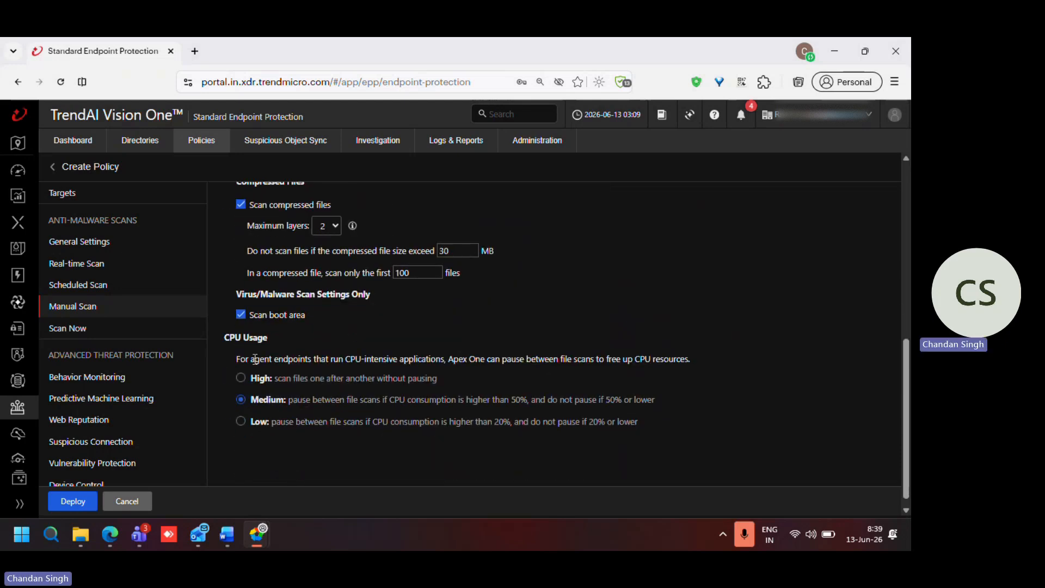
# Step: Customize the Manual Scan's ActiveAction for probable virus/malware, with Quarantine as the action
pyautogui.scroll(8, 296, 360)
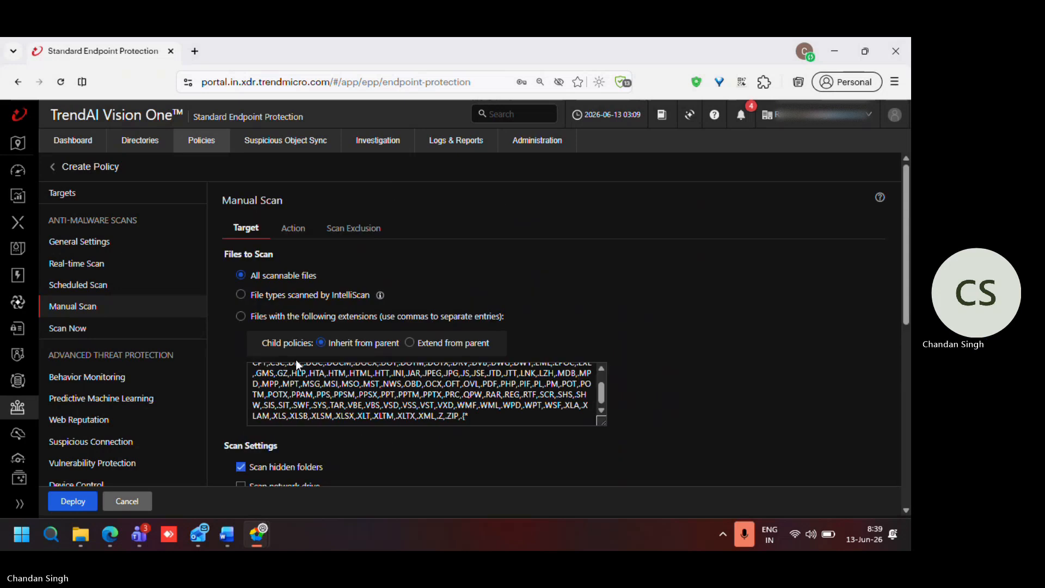
pyautogui.click(293, 228)
pyautogui.click(251, 296)
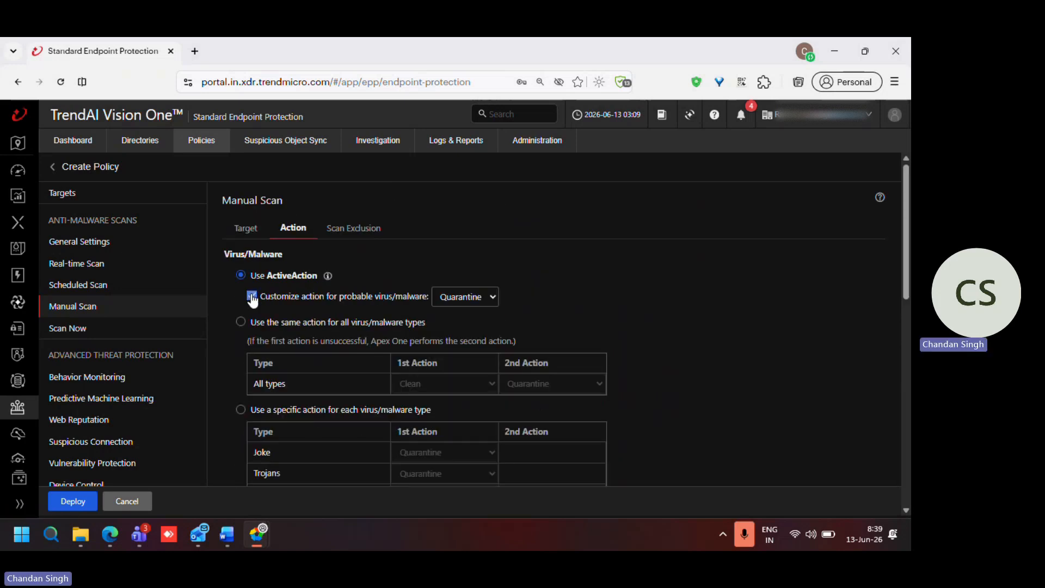
pyautogui.scroll(-10, 259, 308)
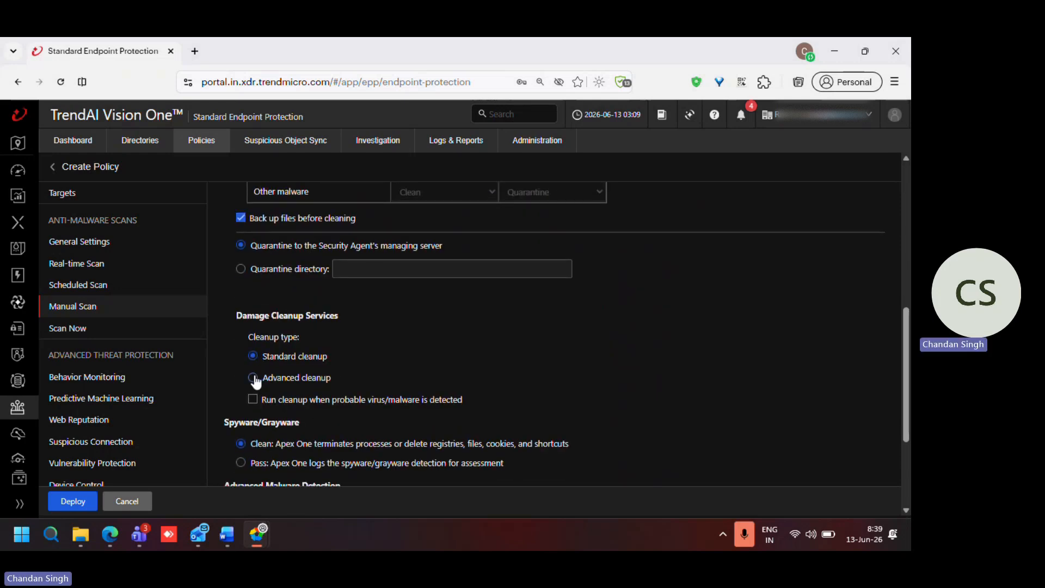
# Step: Set the Manual Scan's cleanup type to Advanced cleanup and enable running cleanup when probable virus/malware is detected
pyautogui.click(252, 378)
pyautogui.click(253, 400)
pyautogui.scroll(-3, 385, 407)
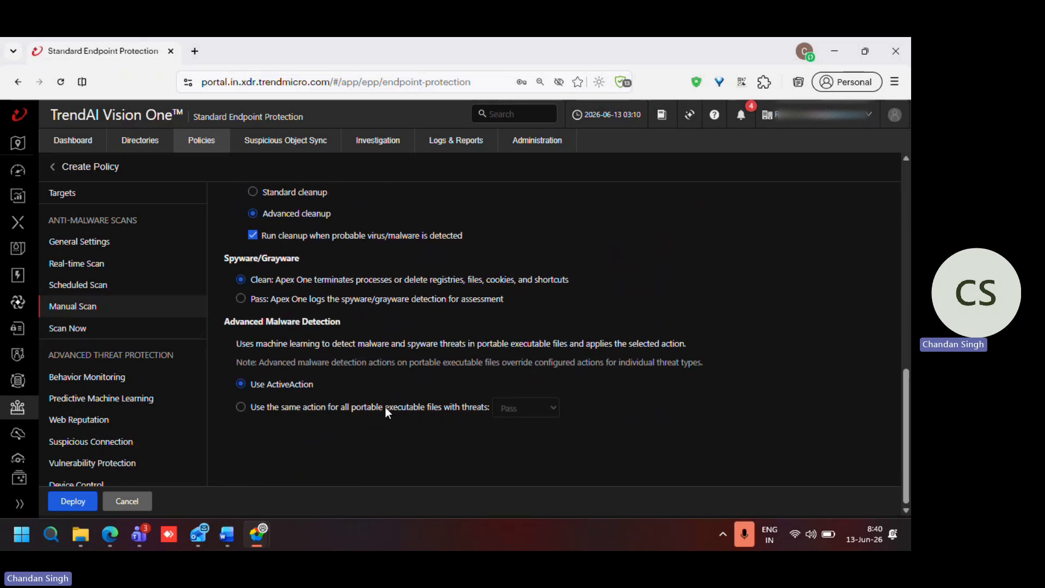
pyautogui.scroll(5, 385, 406)
pyautogui.scroll(1, 384, 406)
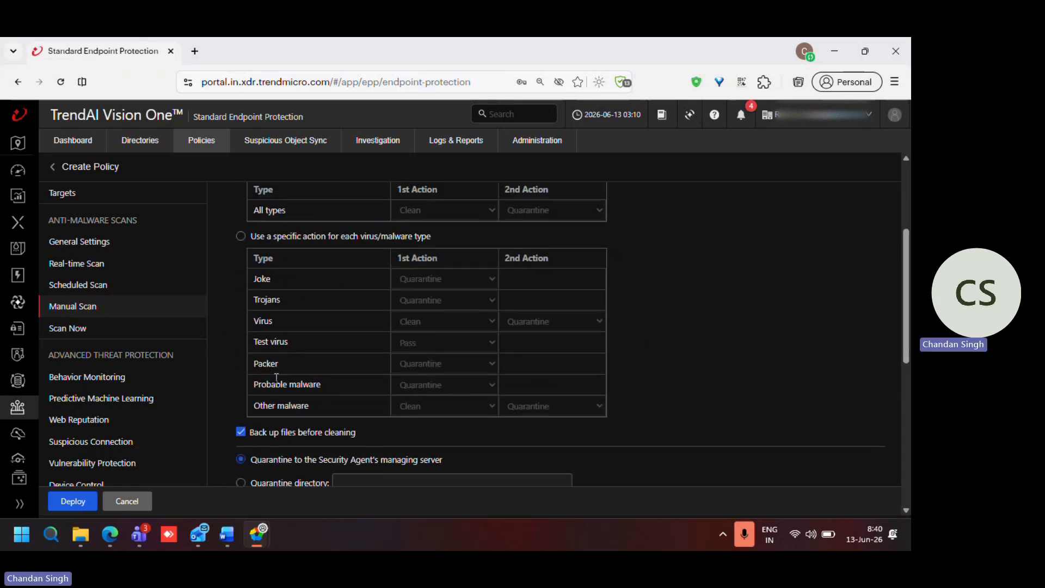
# Step: Set Scan Now to scan all scannable files and check its scan and CPU usage settings
pyautogui.click(81, 338)
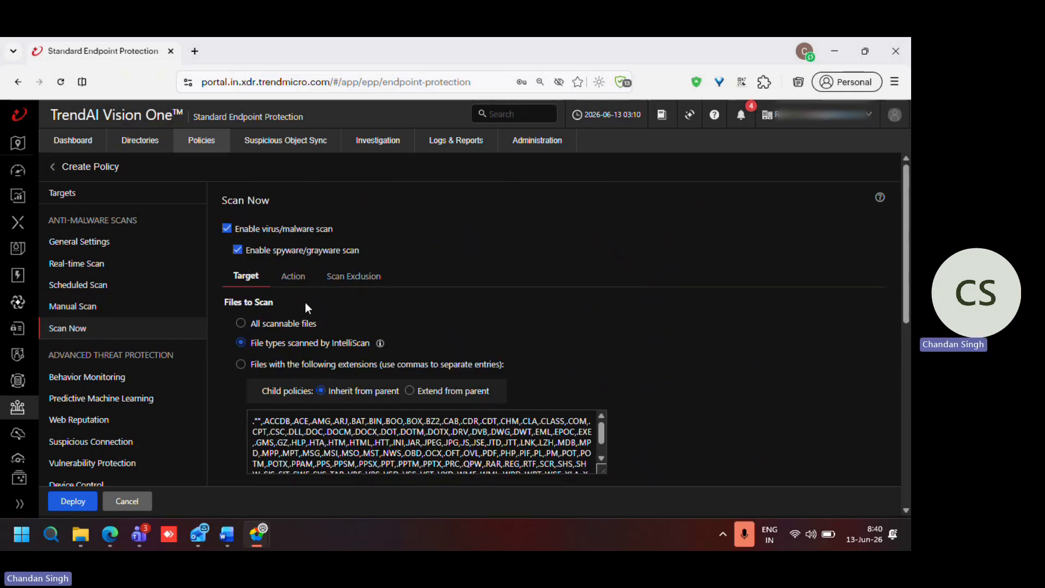
pyautogui.scroll(-1, 306, 307)
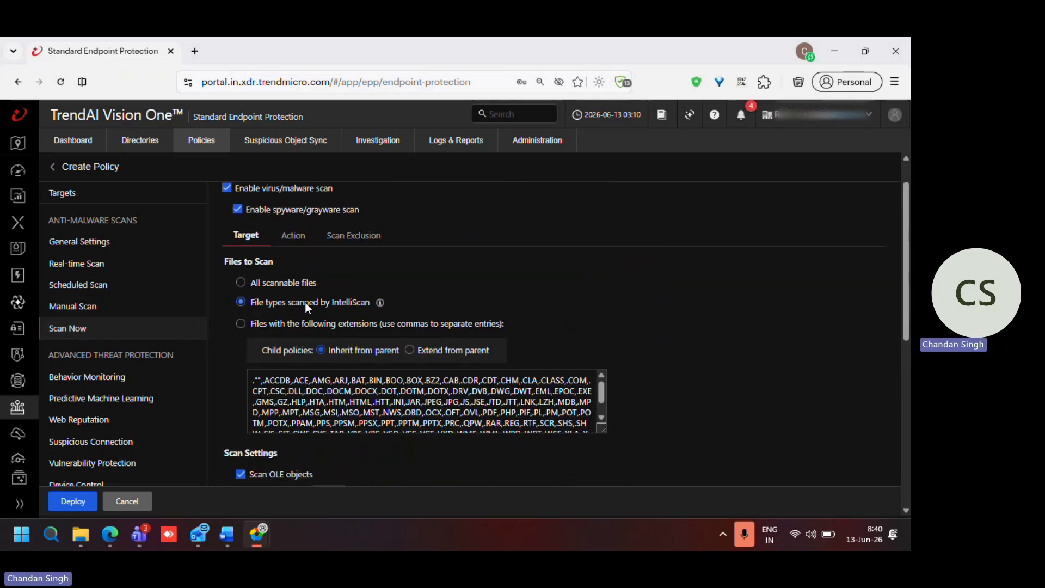
pyautogui.click(241, 282)
pyautogui.scroll(-3, 283, 300)
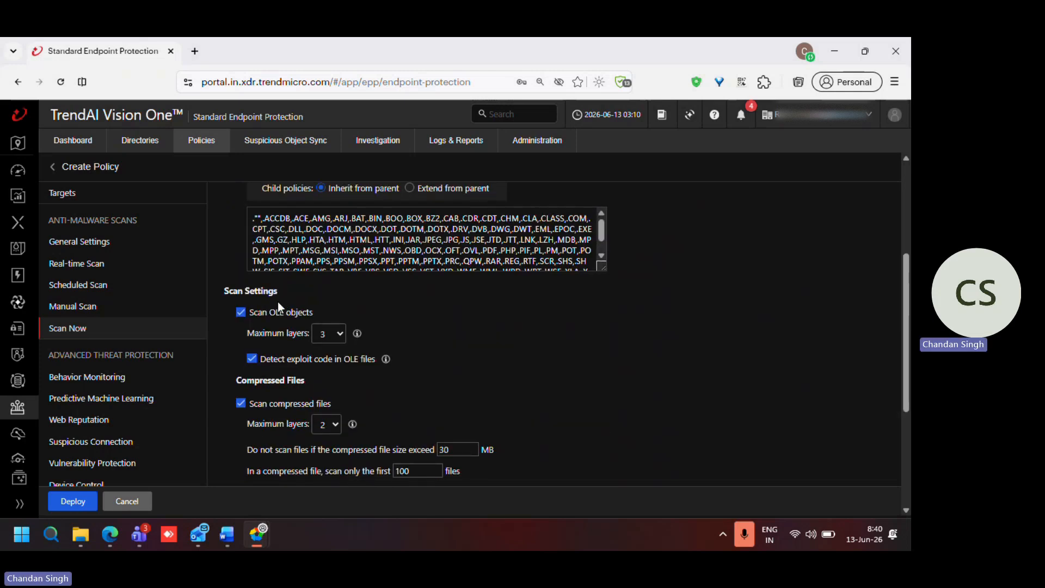
pyautogui.scroll(-3, 261, 384)
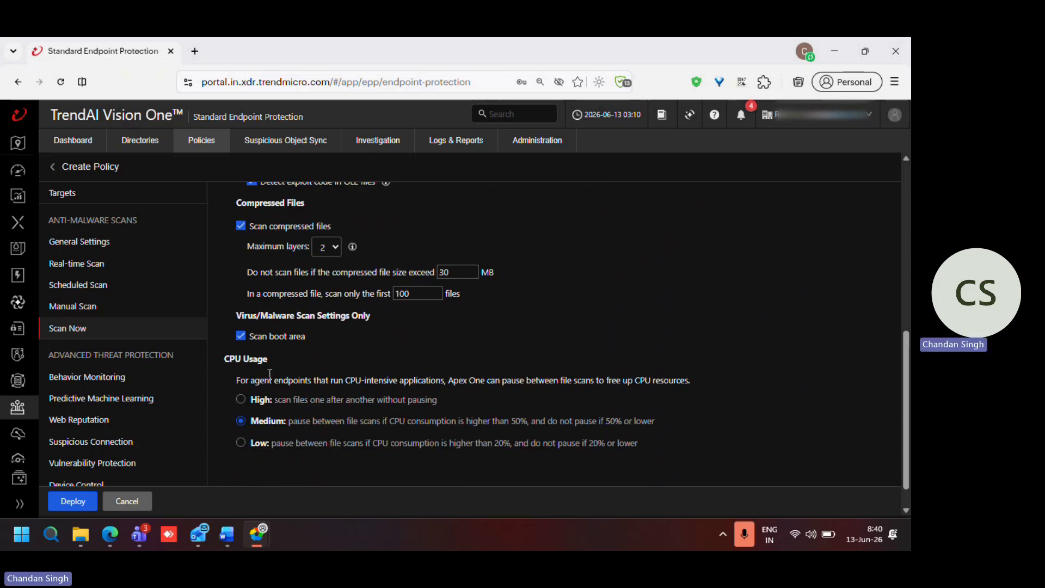
pyautogui.scroll(5, 315, 352)
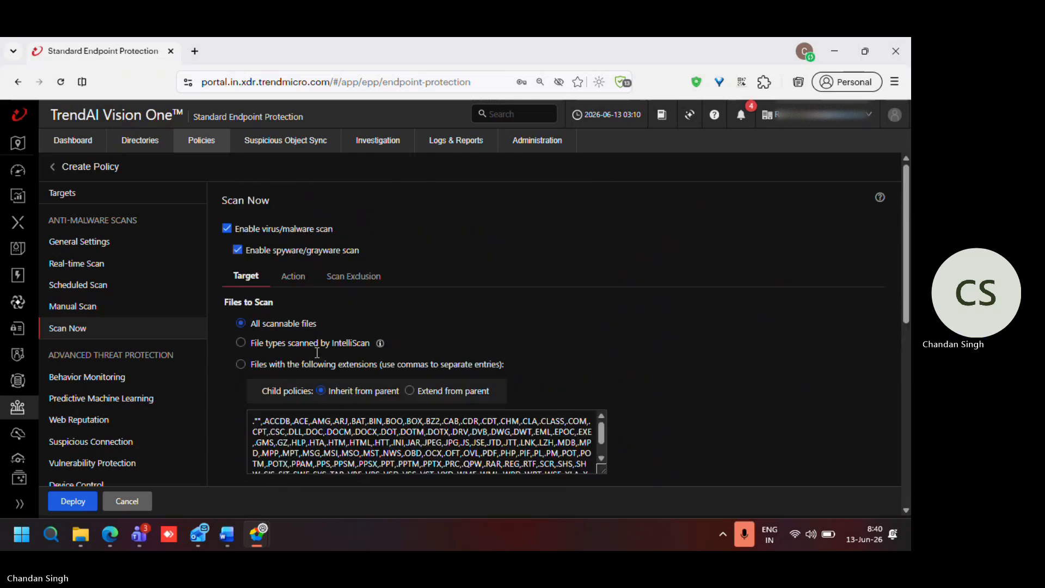
# Step: Customize Scan Now's ActiveAction for probable virus/malware, with Quarantine as the action
pyautogui.click(295, 276)
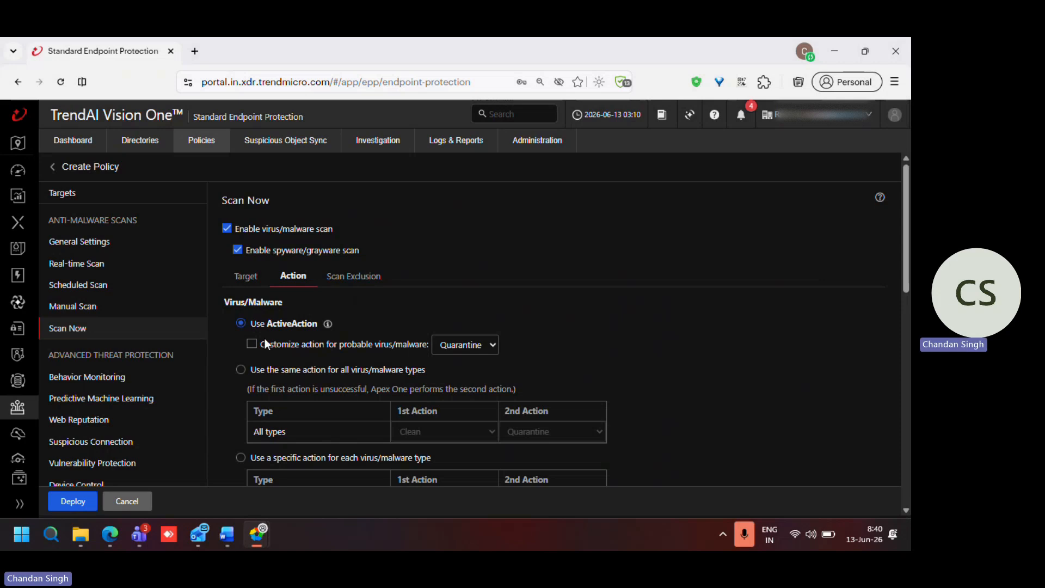
pyautogui.click(250, 346)
# Step: Set Scan Now's cleanup type to Advanced cleanup and enable running cleanup when probable virus/malware is detected
pyautogui.scroll(-5, 250, 349)
pyautogui.scroll(-3, 249, 346)
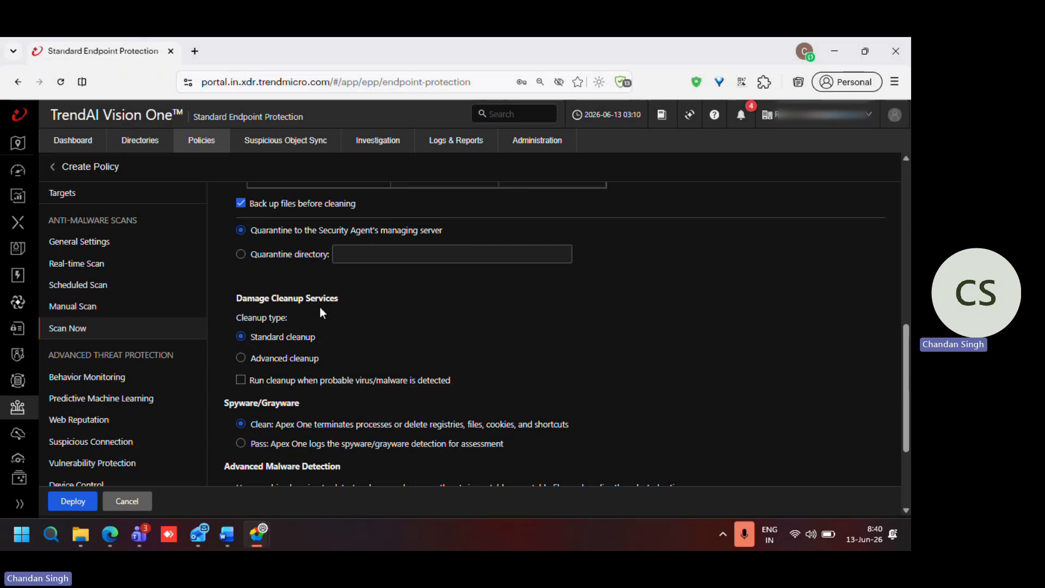
pyautogui.click(243, 359)
pyautogui.click(241, 380)
pyautogui.scroll(-2, 312, 385)
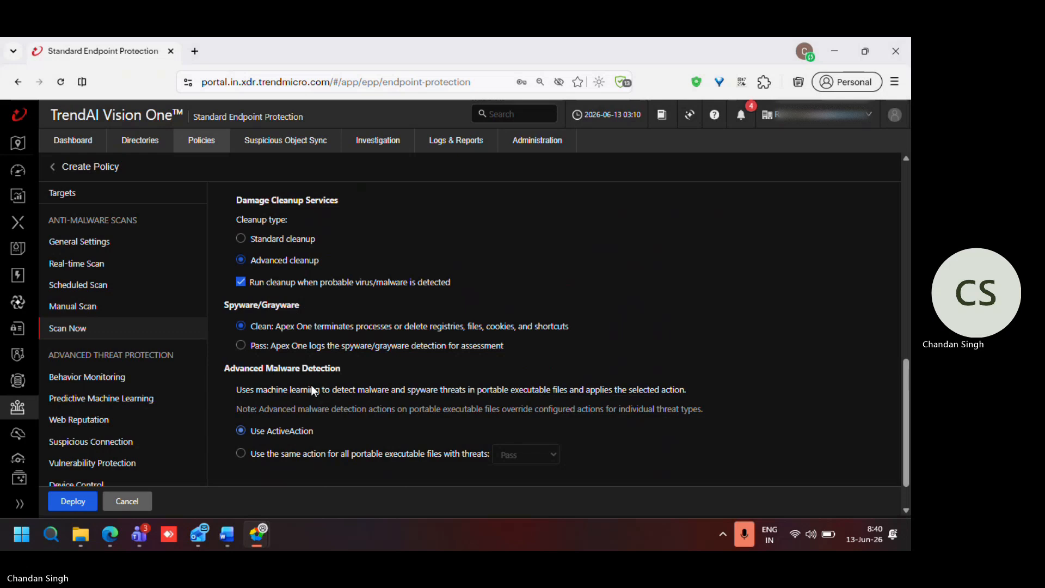
pyautogui.scroll(6, 311, 384)
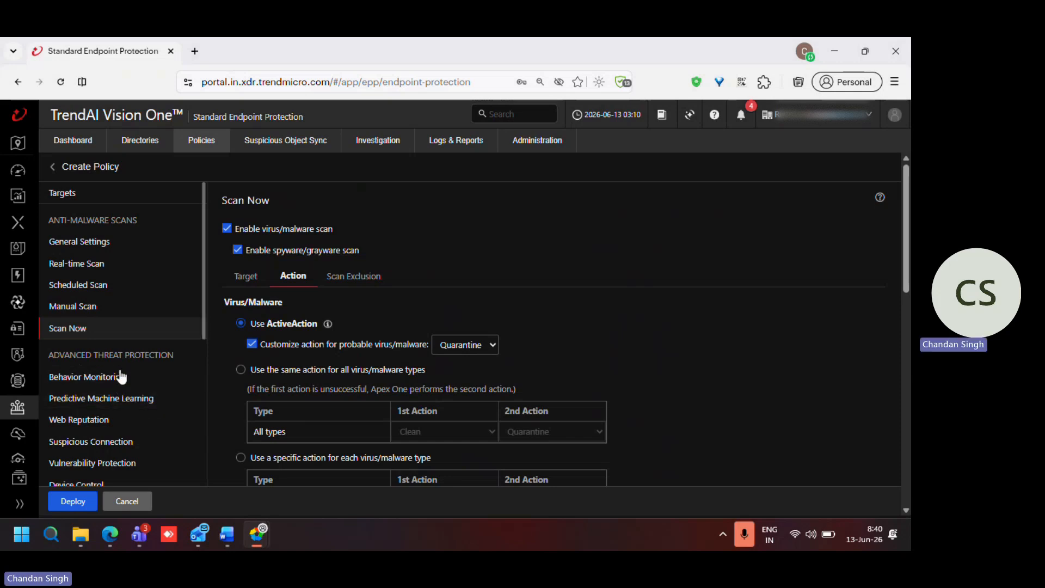
# Step: In Behavior Monitoring, enable blocking processes commonly associated with ransomware and terminating programs that show abnormal behavior associated with exploit attacks
pyautogui.click(100, 383)
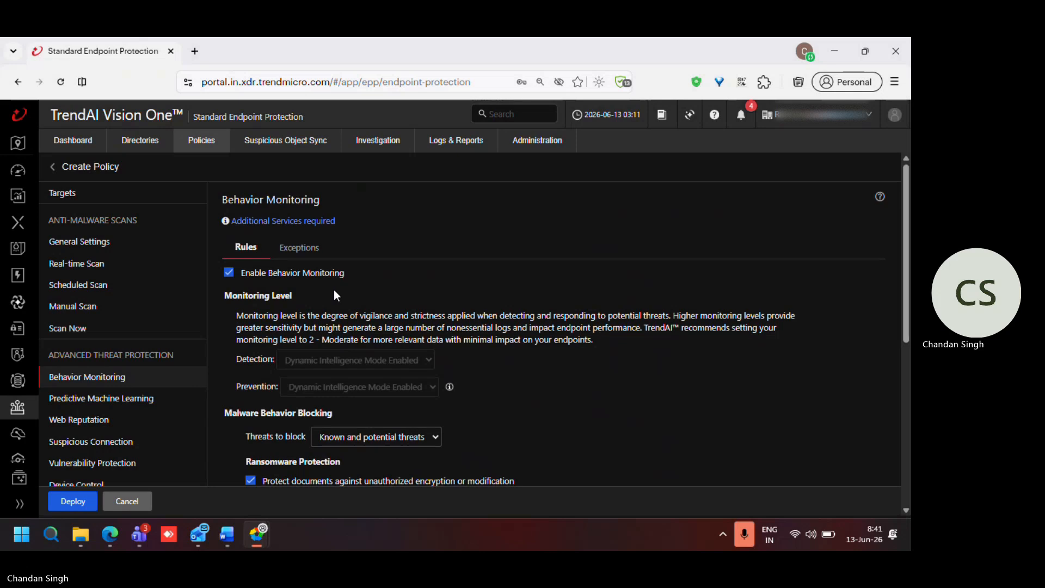
pyautogui.scroll(-3, 334, 291)
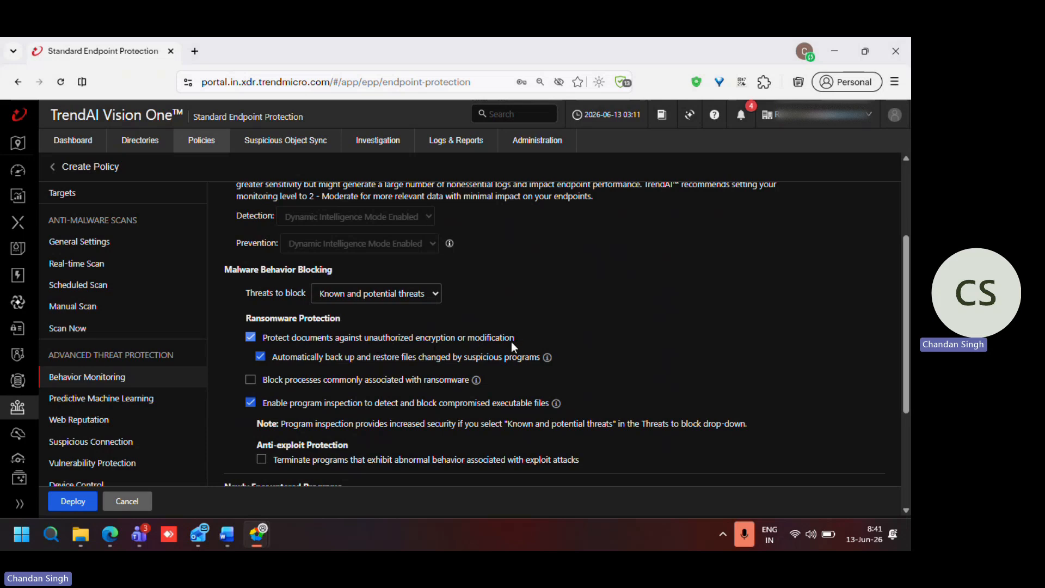
pyautogui.scroll(-1, 256, 363)
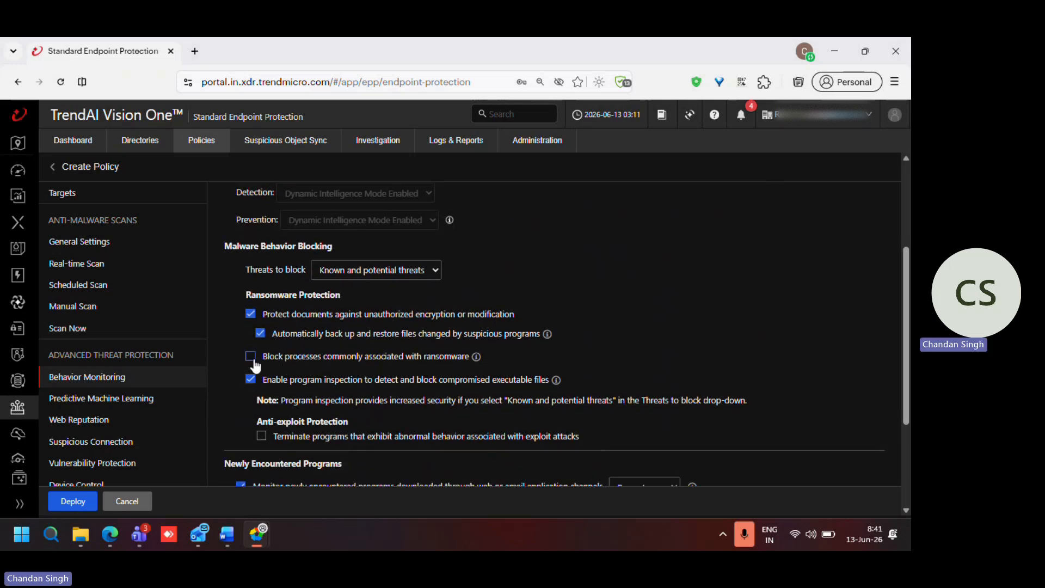
pyautogui.click(251, 357)
pyautogui.scroll(-2, 396, 370)
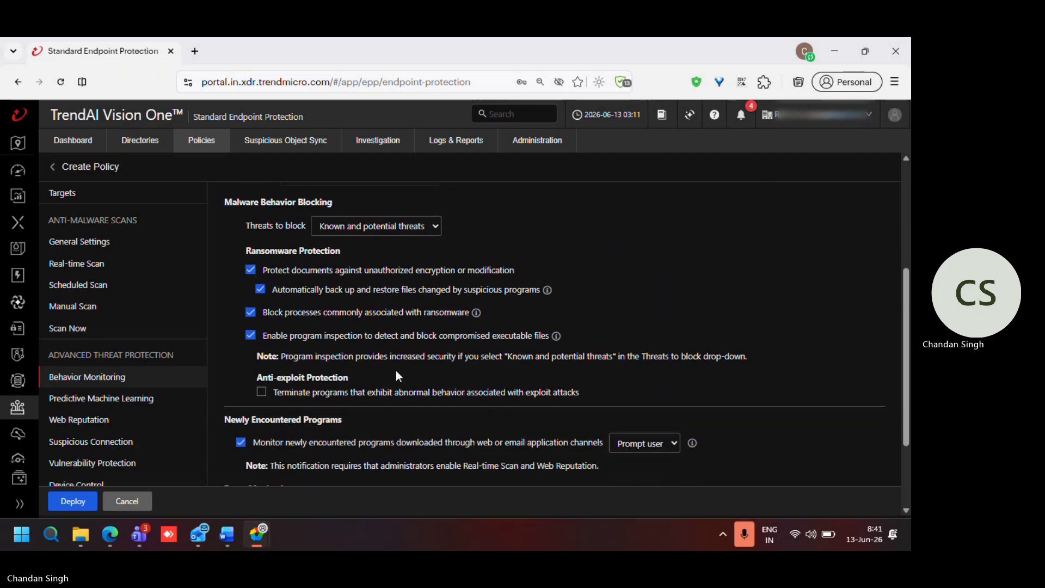
pyautogui.click(262, 393)
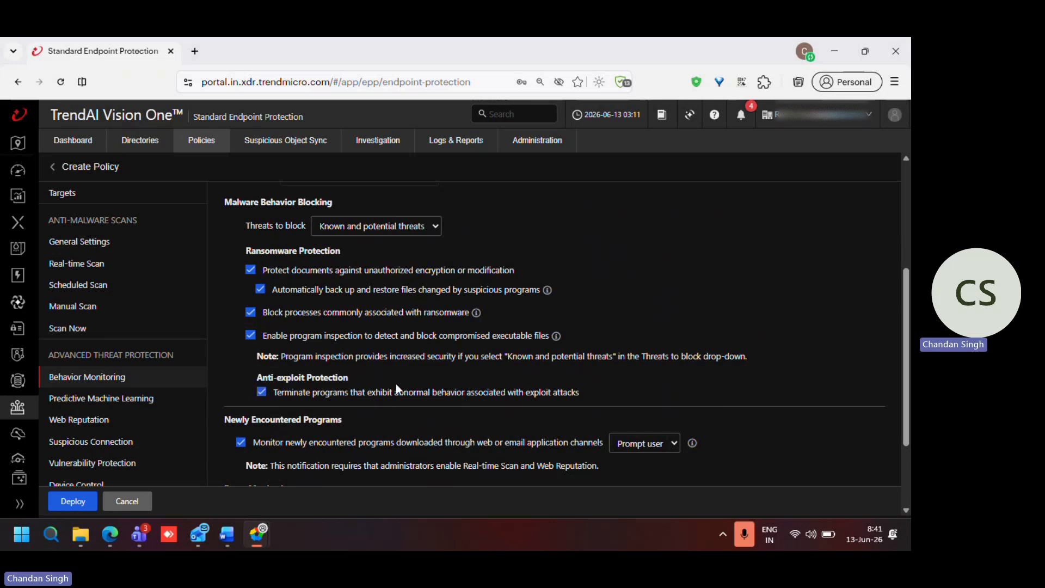
# Step: Enable Event Monitoring for Behavior Monitoring and show its detailed policy settings
pyautogui.scroll(-2, 396, 387)
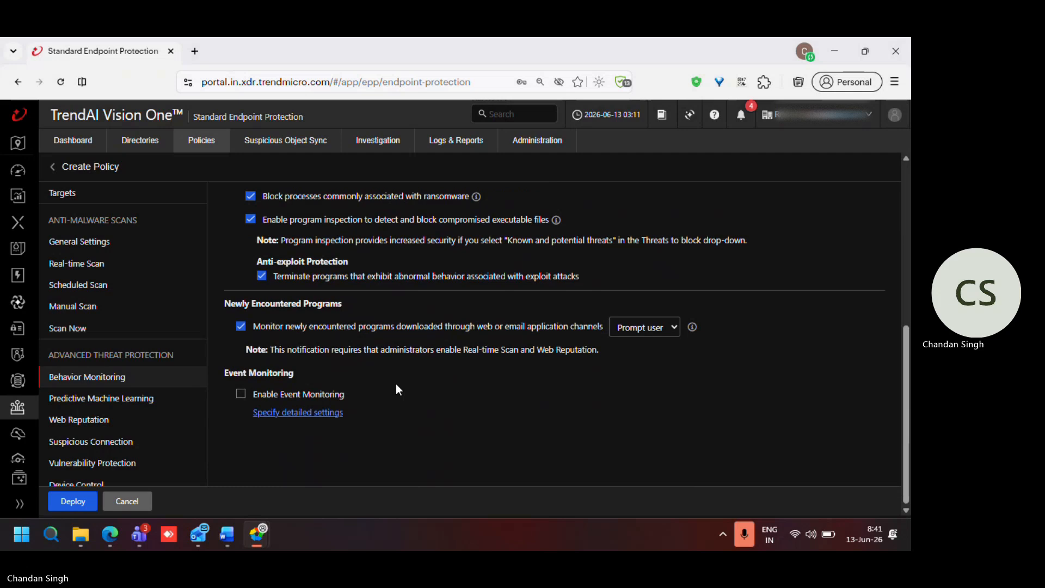
pyautogui.click(241, 395)
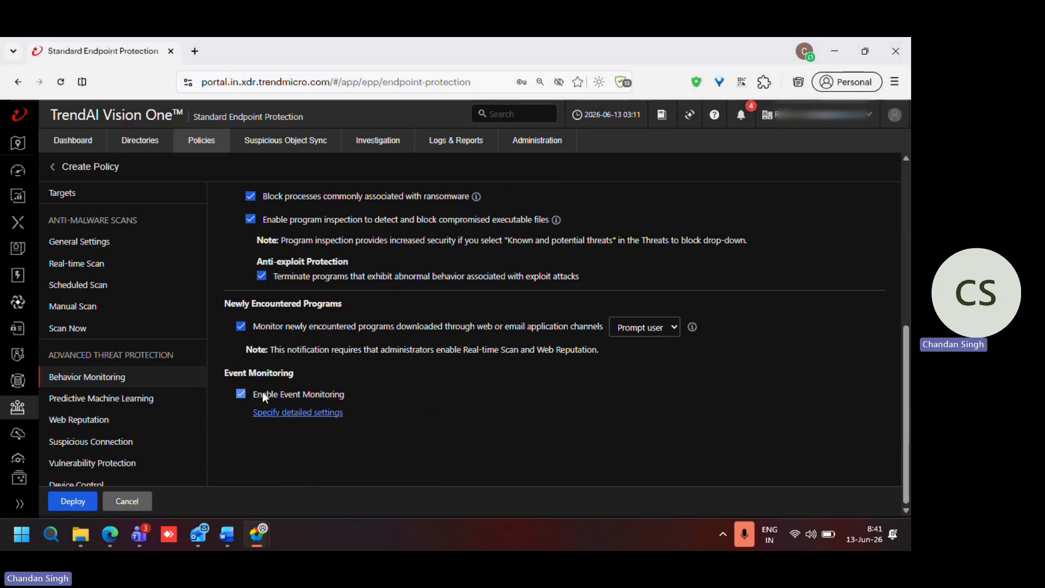
pyautogui.click(300, 413)
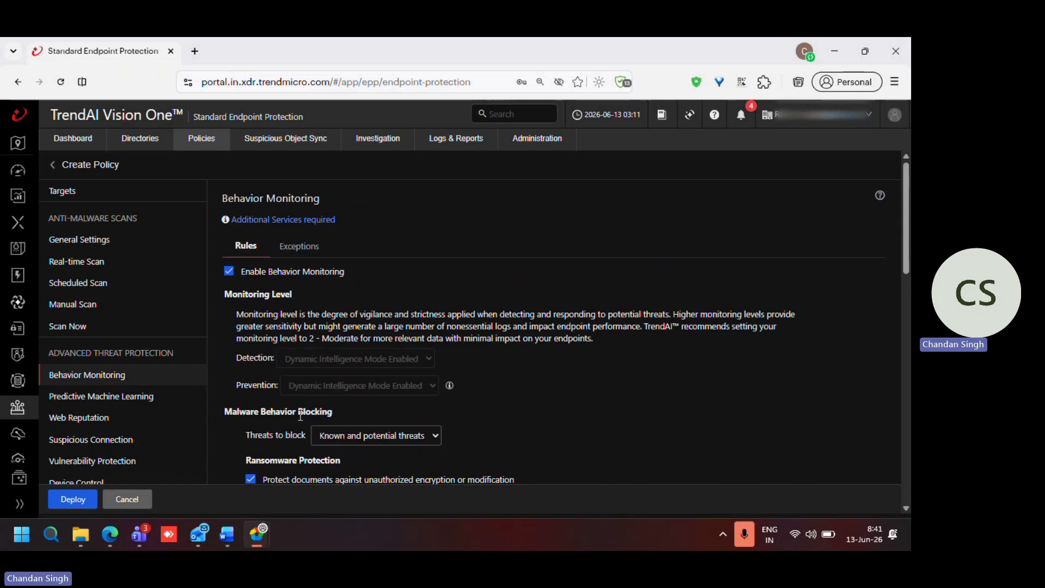
pyautogui.scroll(-3, 299, 417)
pyautogui.scroll(1, 299, 414)
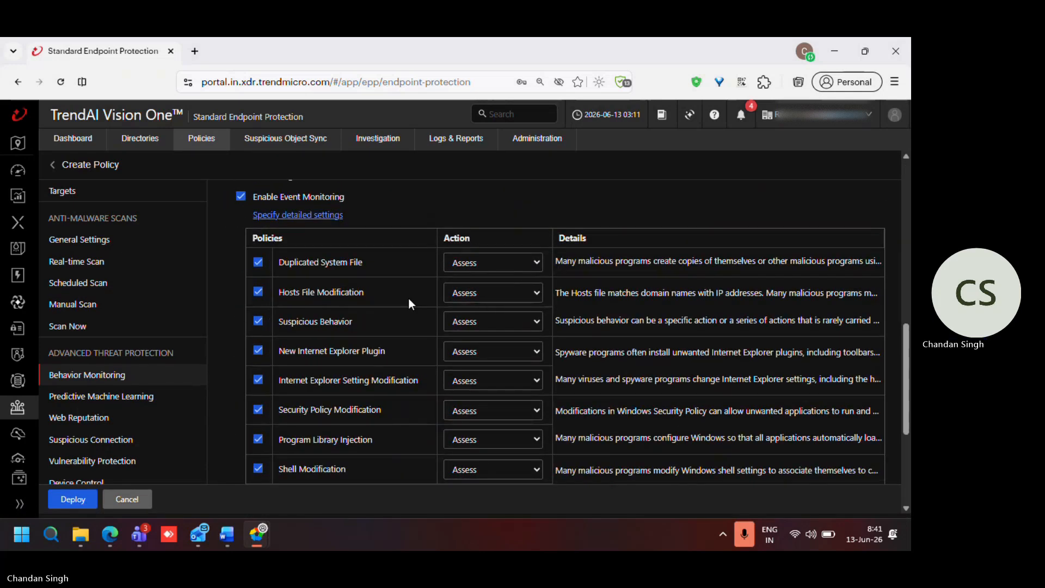
# Step: Set the Event Monitoring action to Deny for Duplicated System File, Hosts File Modification, Suspicious Behavior and New Internet Explorer Plugin
pyautogui.click(480, 271)
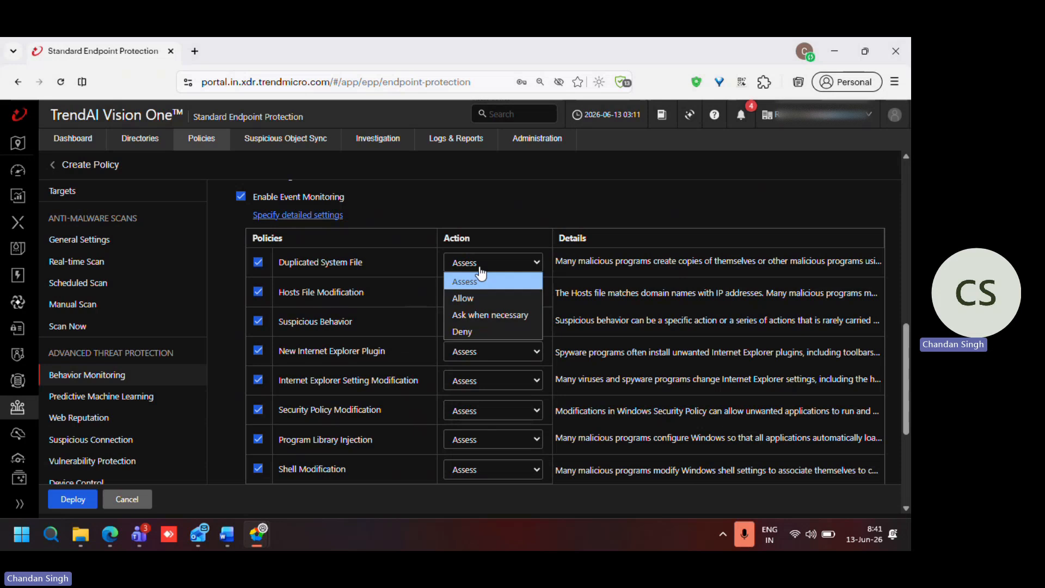
pyautogui.click(469, 330)
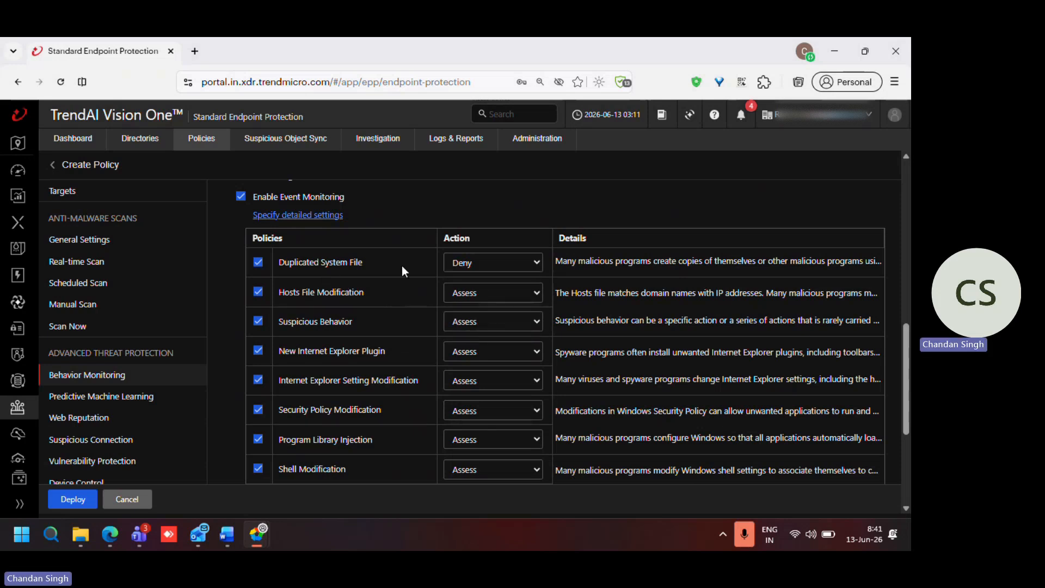
pyautogui.click(472, 294)
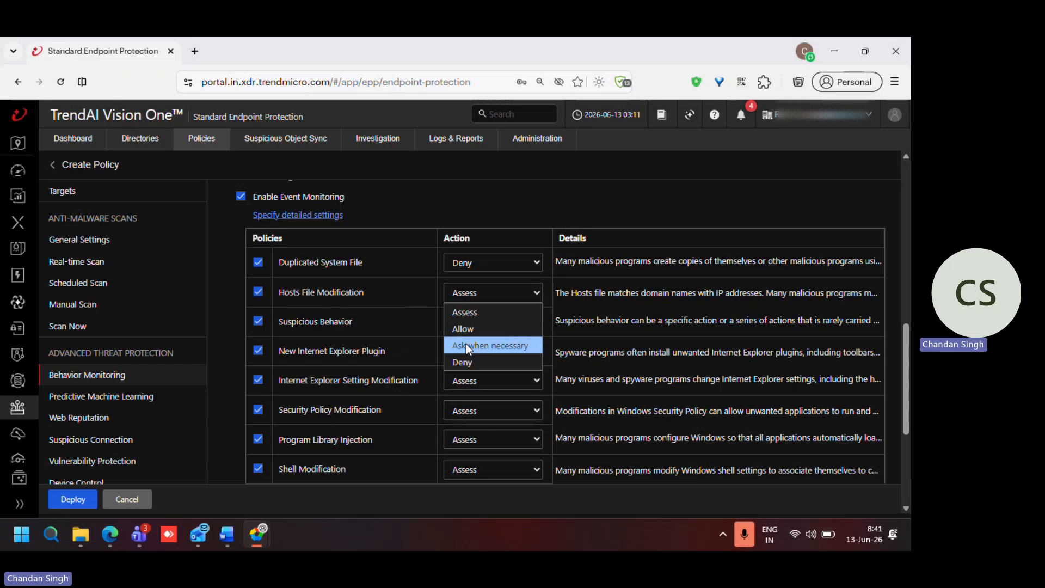
pyautogui.click(463, 359)
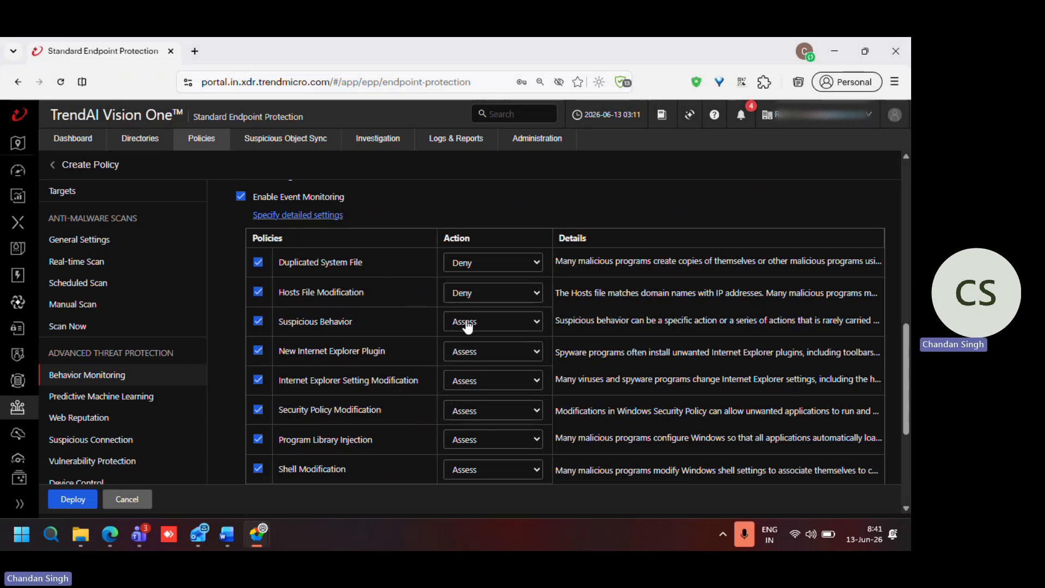
pyautogui.click(466, 321)
pyautogui.click(463, 387)
pyautogui.click(474, 355)
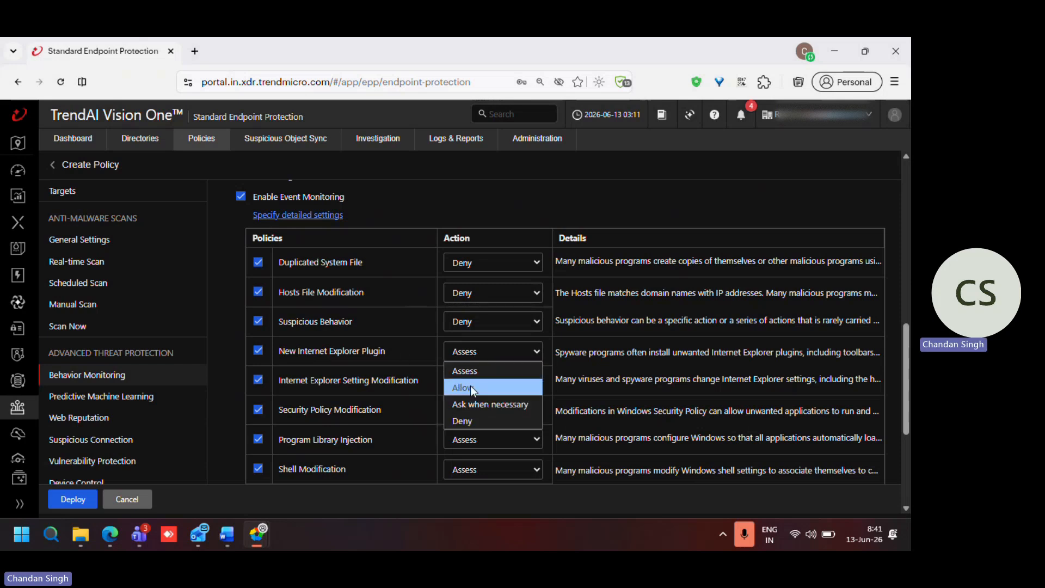
pyautogui.click(463, 421)
# Step: Set the Event Monitoring action to Deny for Internet Explorer Setting Modification, Security Policy Modification, Program Library Injection and Shell Modification
pyautogui.scroll(-1, 427, 400)
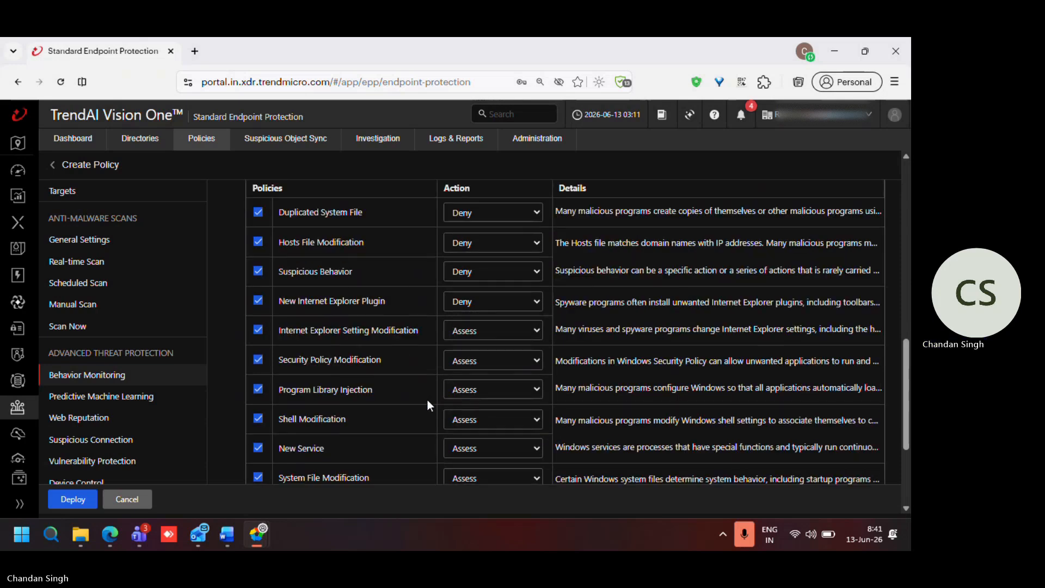
pyautogui.scroll(-1, 428, 402)
pyautogui.click(468, 279)
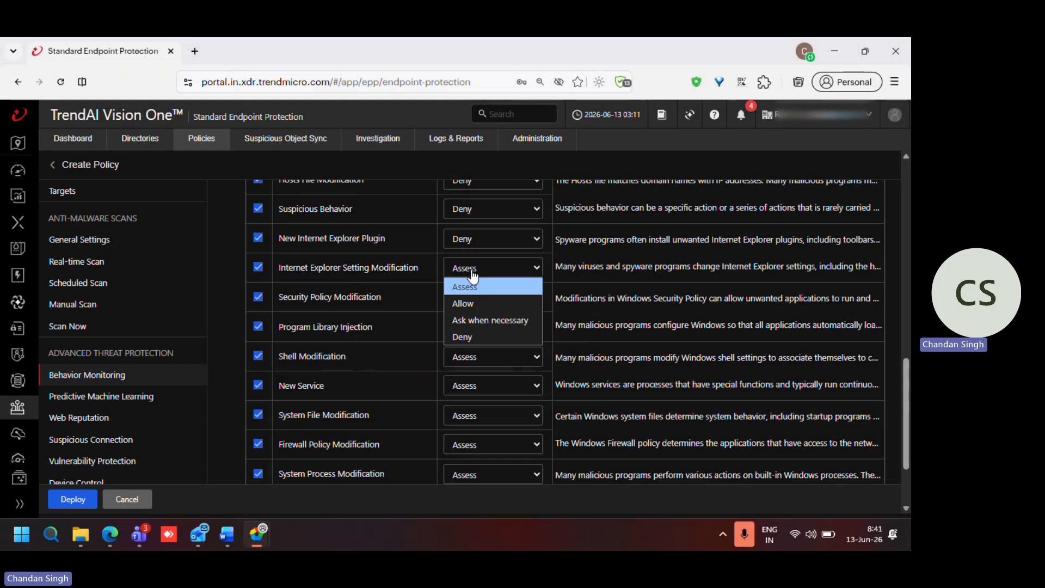
pyautogui.click(460, 336)
pyautogui.click(477, 297)
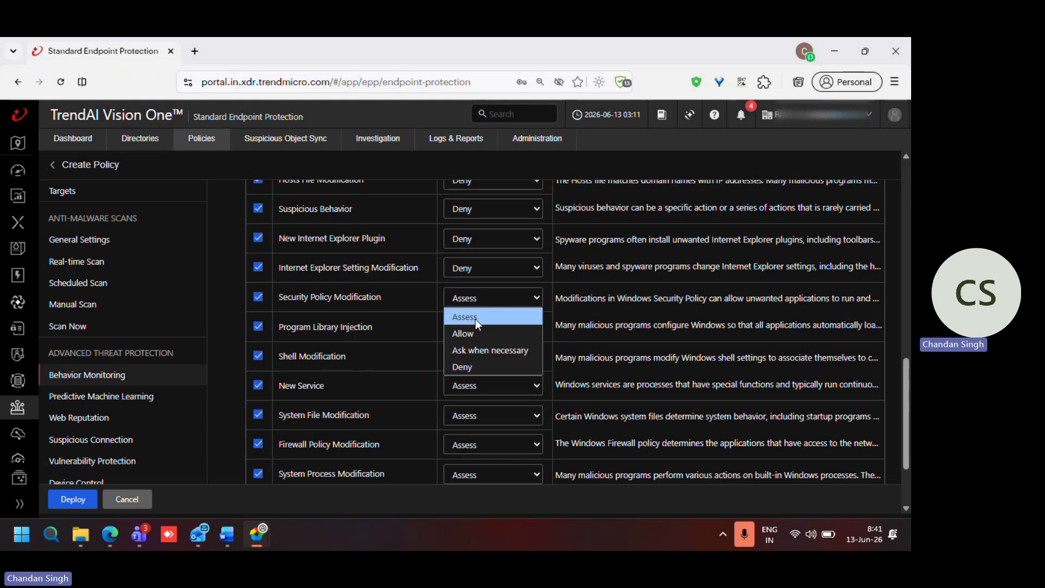
pyautogui.click(468, 372)
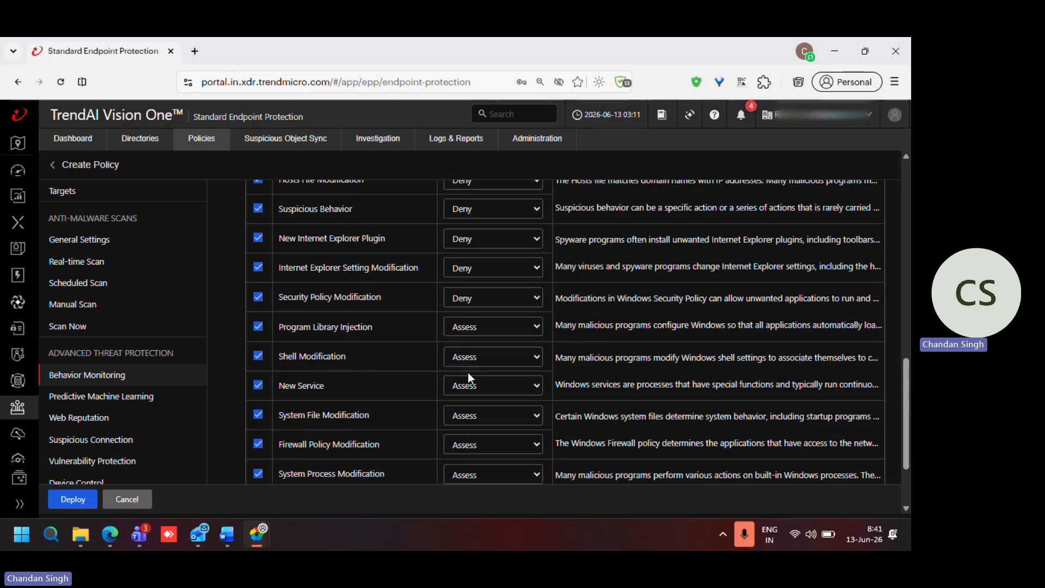
pyautogui.click(466, 327)
pyautogui.click(466, 400)
pyautogui.click(468, 358)
pyautogui.click(466, 424)
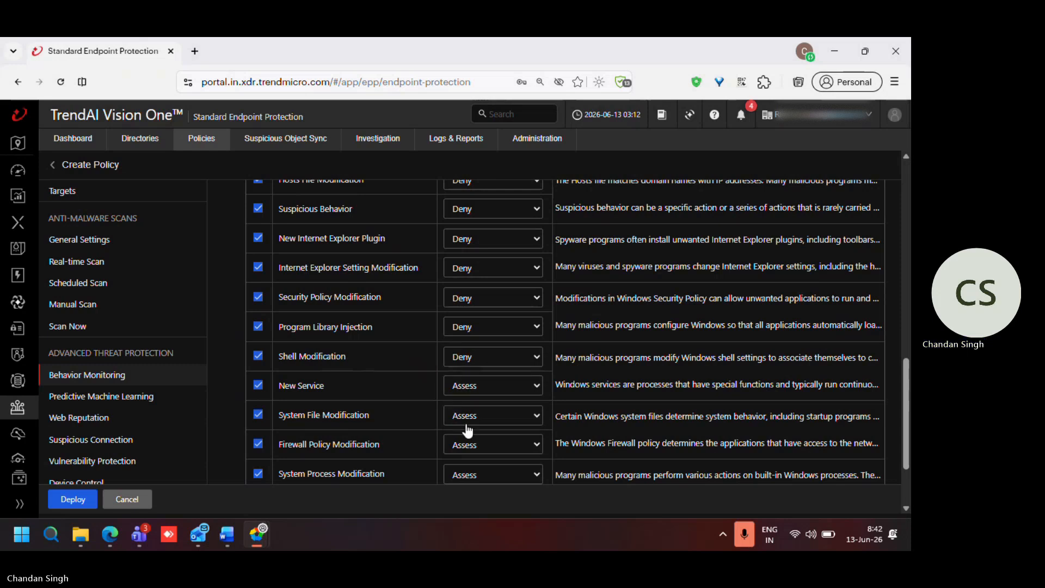
# Step: Set the Event Monitoring action to Deny for New Service, System File Modification, Firewall Policy Modification and System Process Modification
pyautogui.click(455, 395)
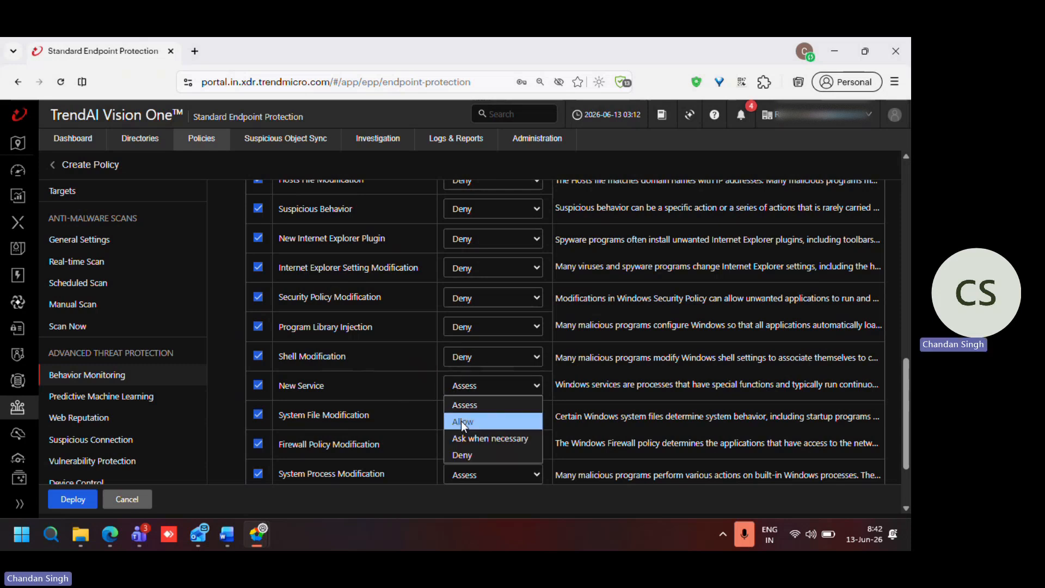
pyautogui.click(468, 456)
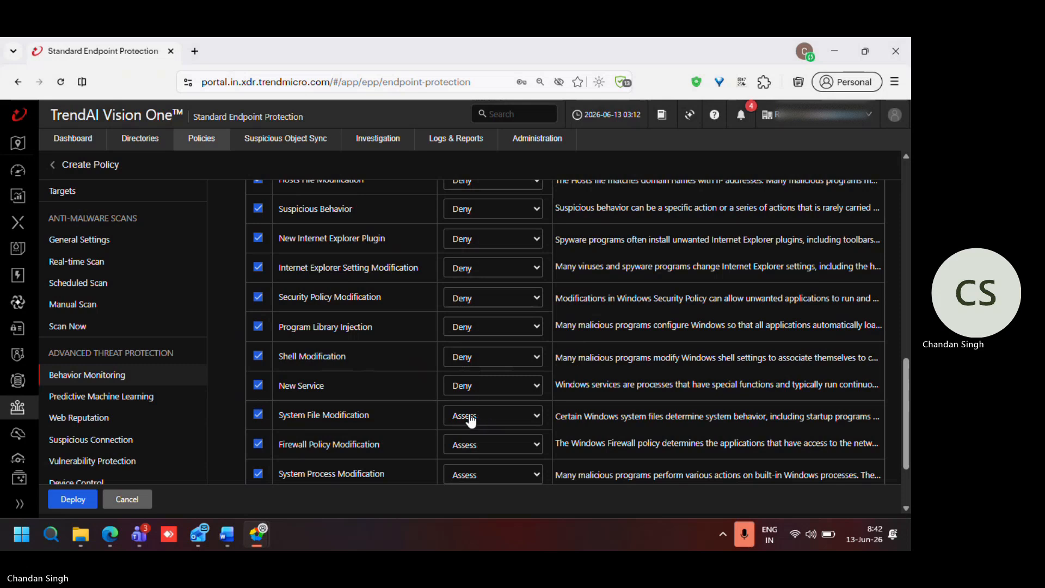
pyautogui.click(472, 421)
pyautogui.click(465, 480)
pyautogui.scroll(-3, 466, 404)
pyautogui.click(469, 356)
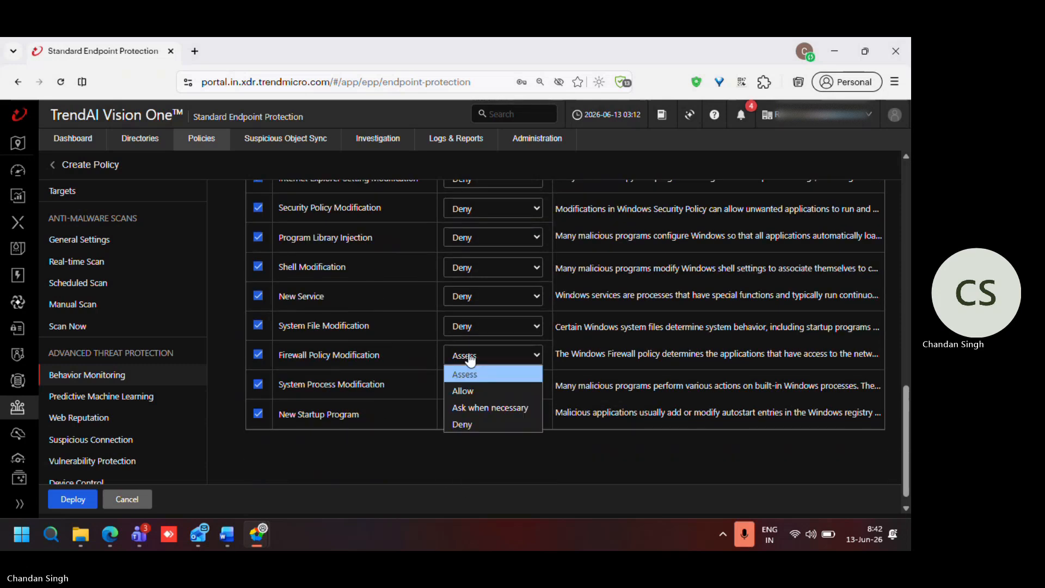
pyautogui.click(462, 424)
pyautogui.click(472, 388)
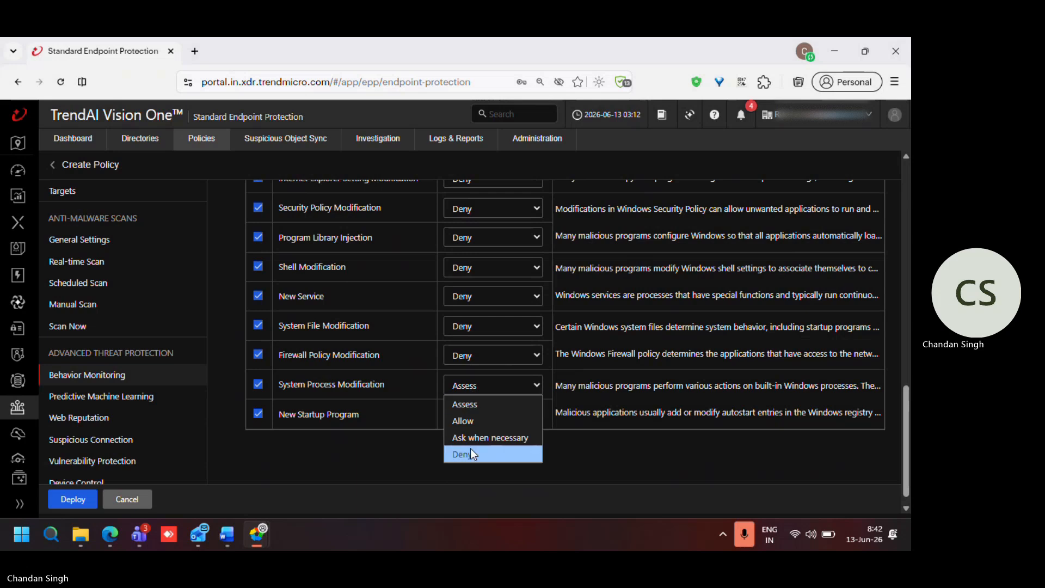
pyautogui.click(469, 456)
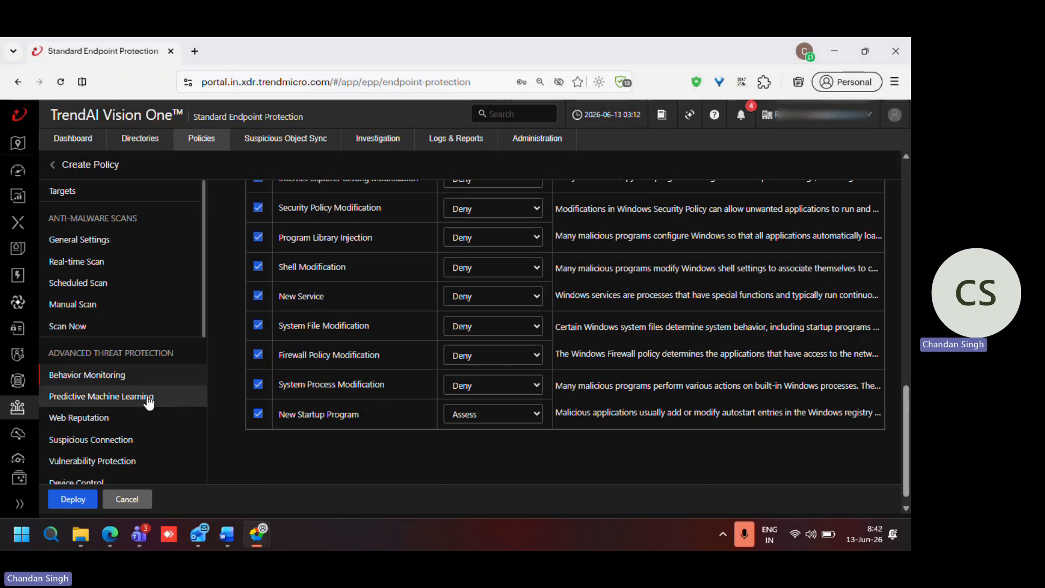
# Step: Examine the Predictive Machine Learning settings, including monitoring level, detection actions and the exception list
pyautogui.click(133, 403)
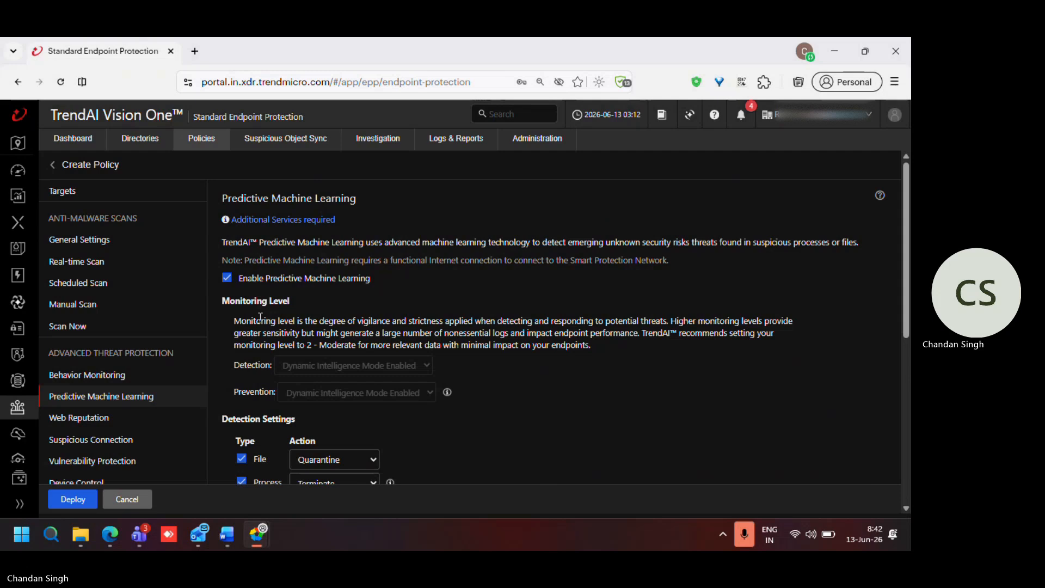
pyautogui.scroll(-2, 285, 352)
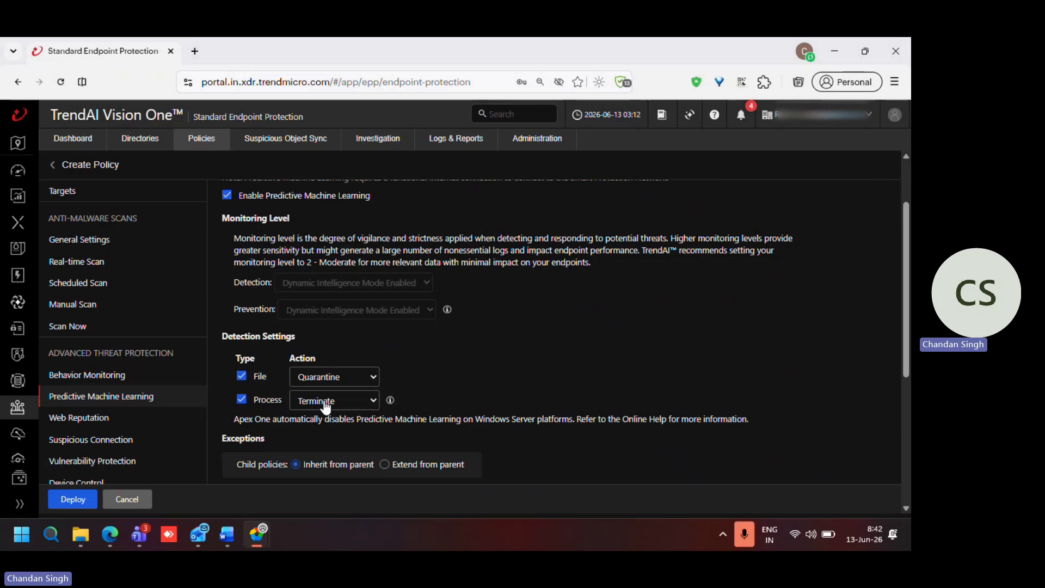
pyautogui.scroll(-3, 325, 406)
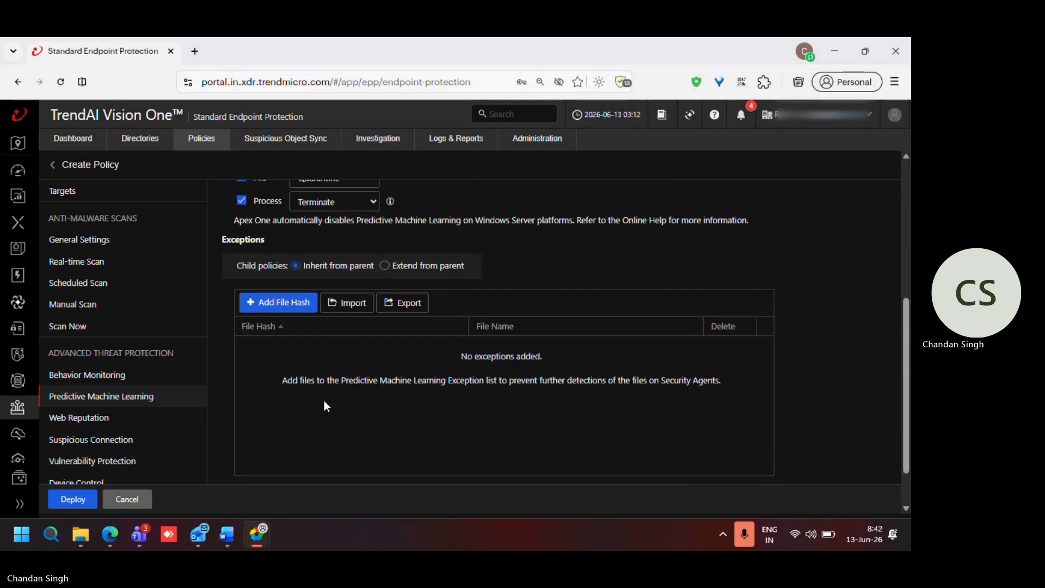
pyautogui.scroll(-1, 325, 405)
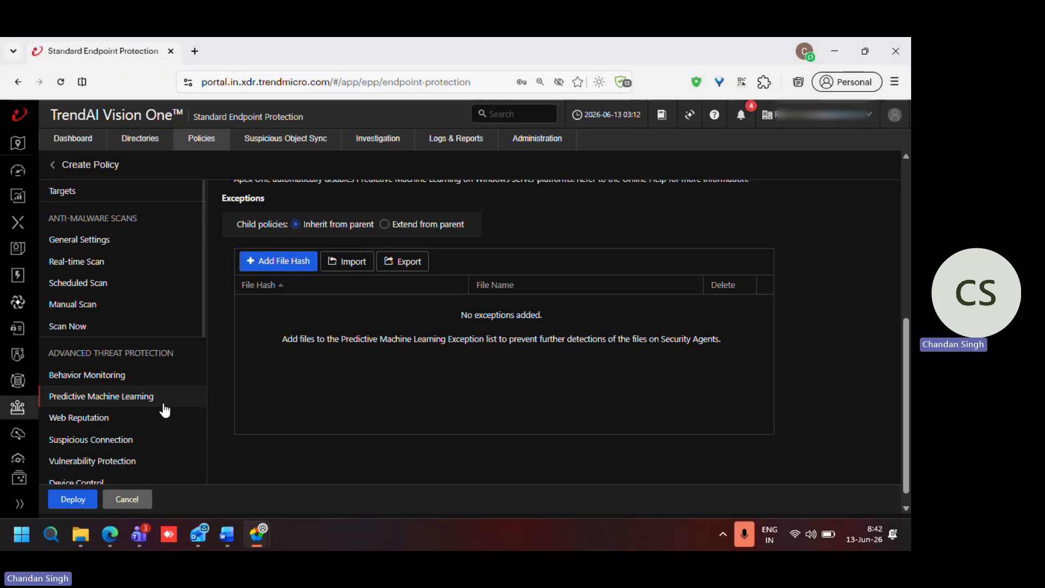
# Step: Set the Web Reputation security level for internal agents to High
pyautogui.click(106, 419)
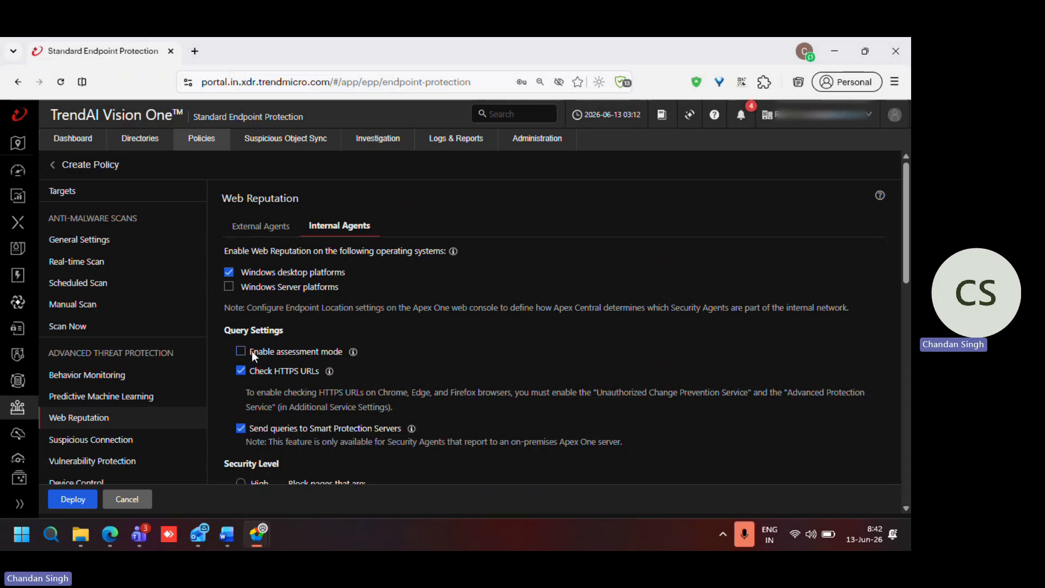
pyautogui.scroll(-2, 273, 360)
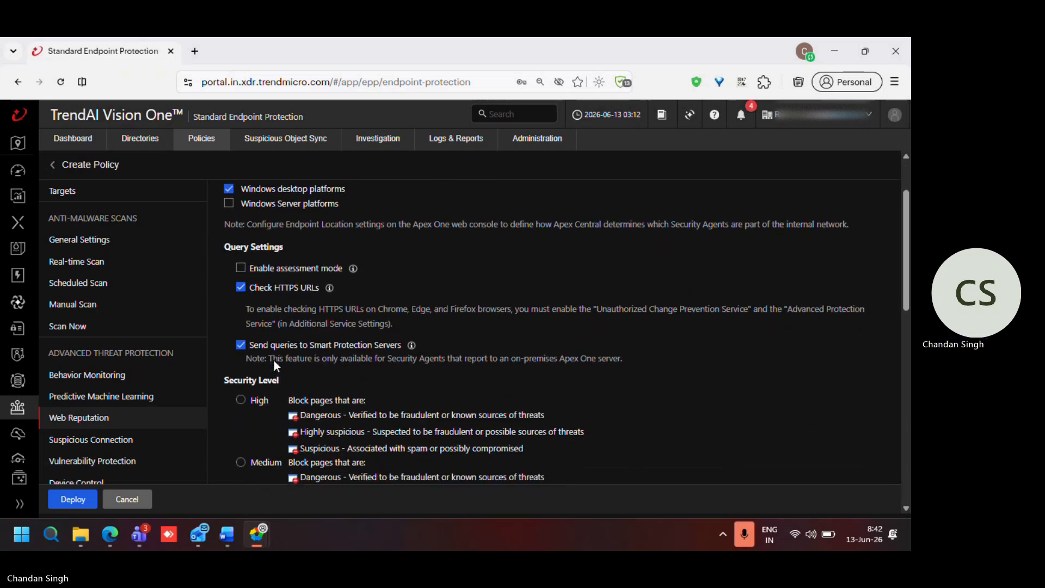
pyautogui.scroll(-2, 273, 361)
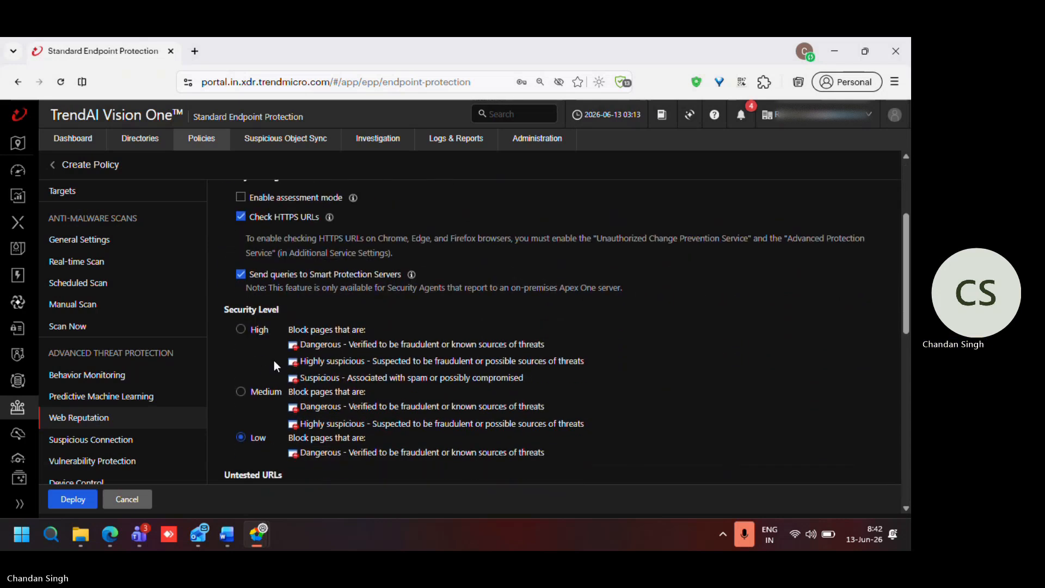
pyautogui.scroll(-1, 263, 365)
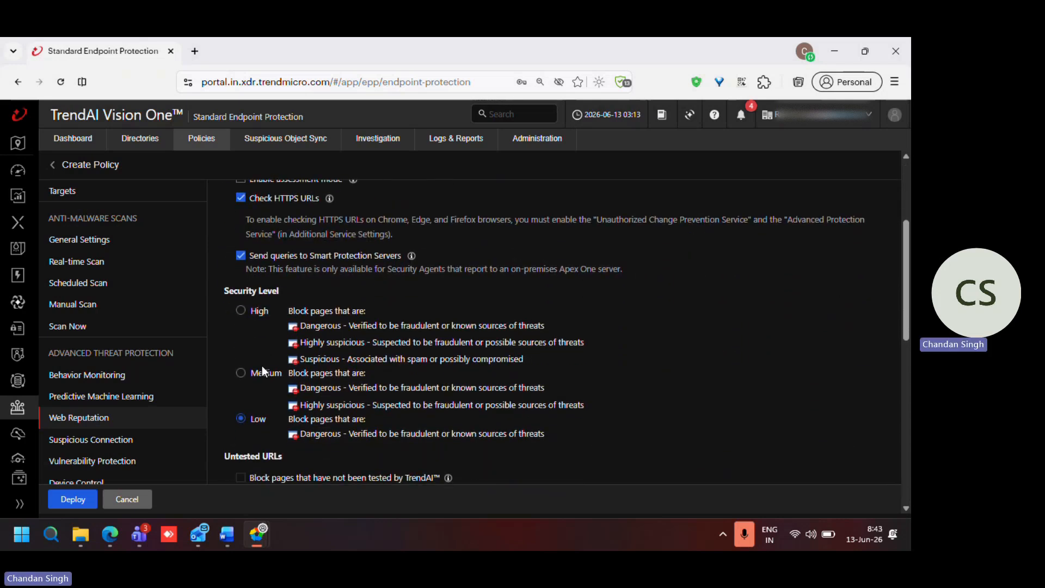
pyautogui.click(240, 311)
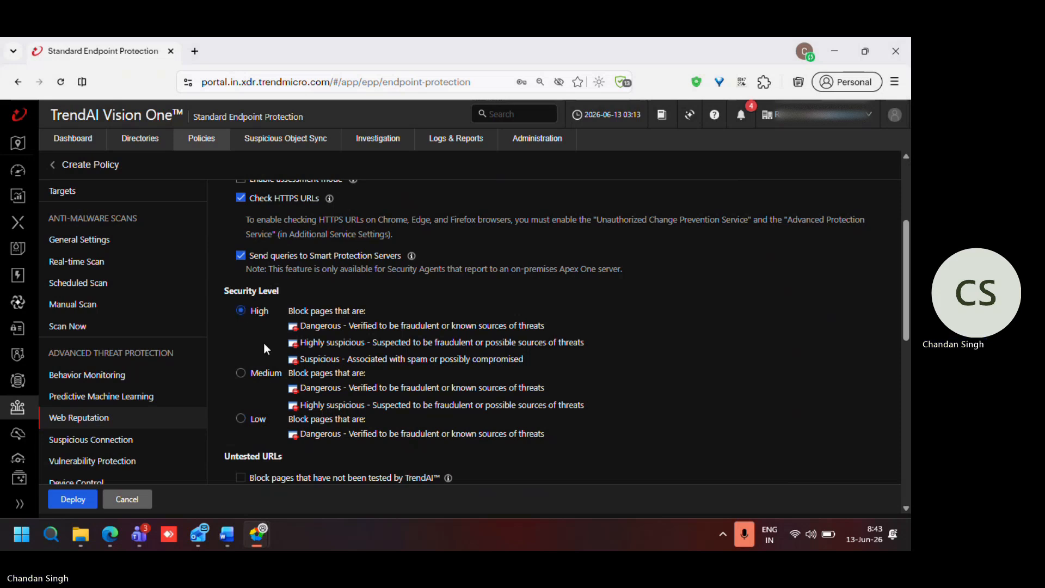
# Step: Examine the remaining Web Reputation options for untested, exploit and approved/blocked URLs, and the Suspicious Connection settings
pyautogui.scroll(-3, 263, 343)
pyautogui.scroll(-6, 263, 343)
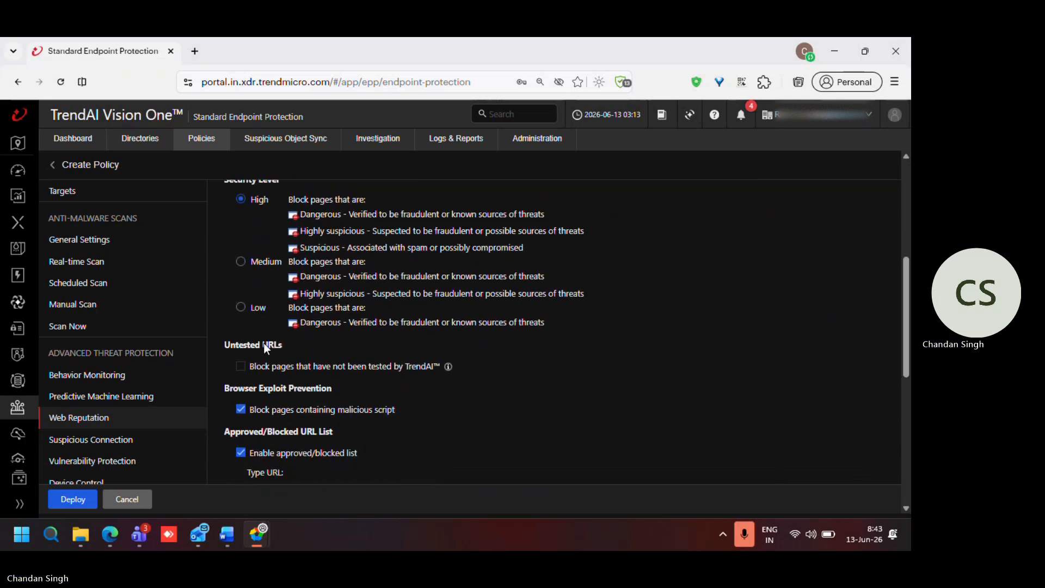
pyautogui.scroll(-2, 263, 343)
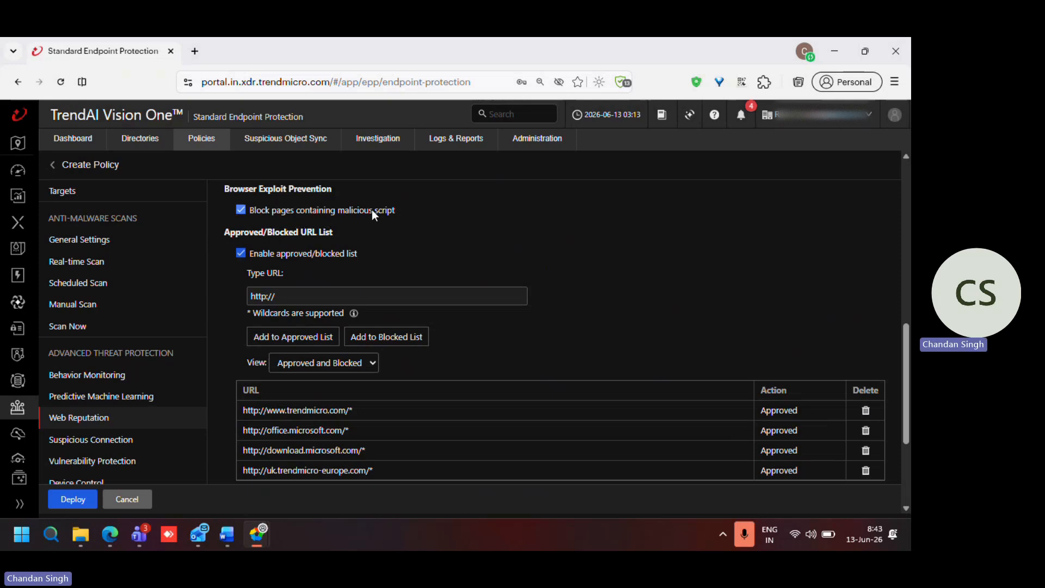
pyautogui.scroll(-1, 394, 234)
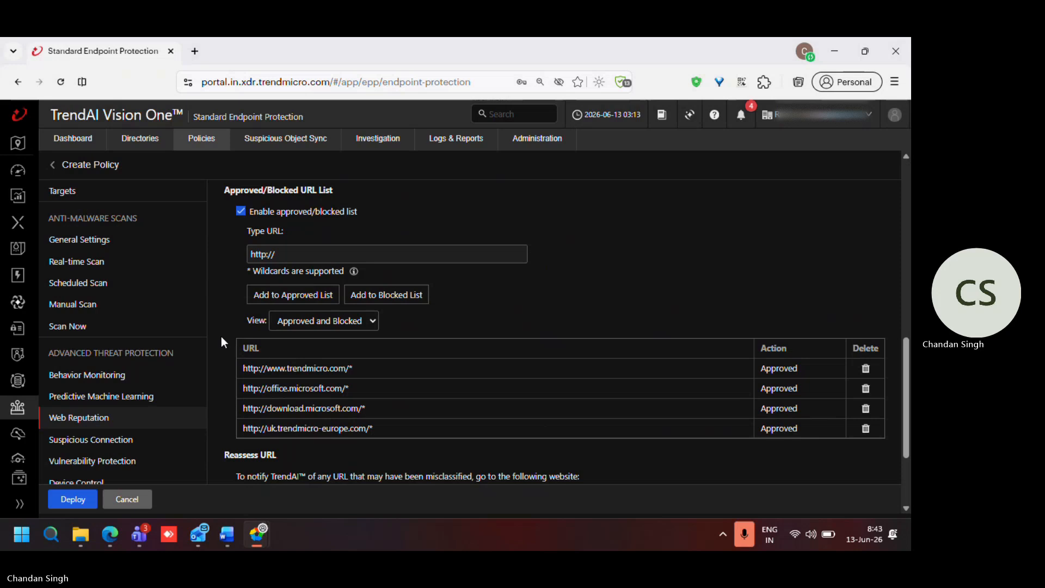
pyautogui.scroll(-1, 221, 338)
pyautogui.scroll(2, 222, 338)
pyautogui.scroll(1, 224, 342)
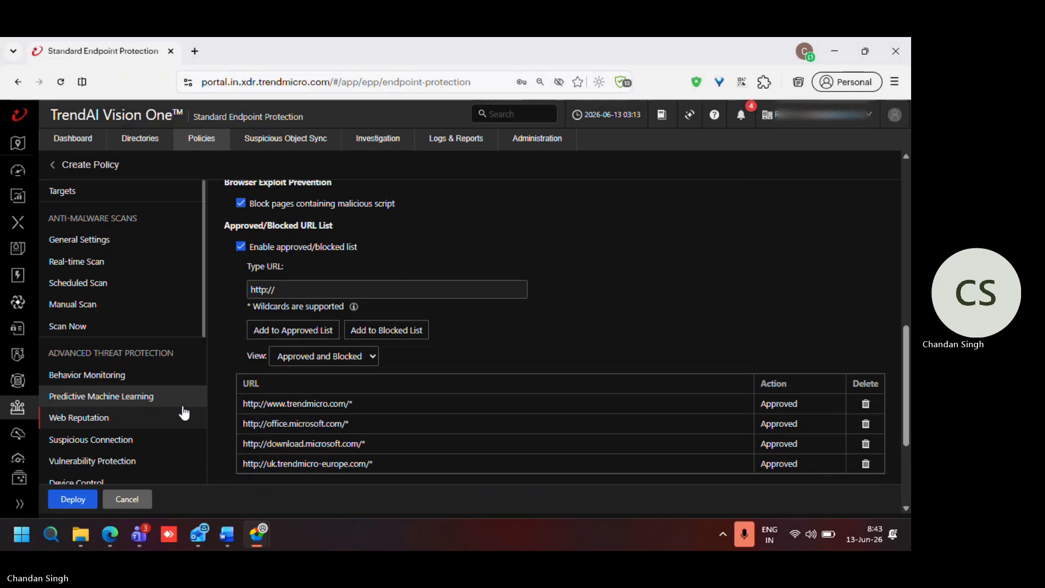
pyautogui.click(114, 440)
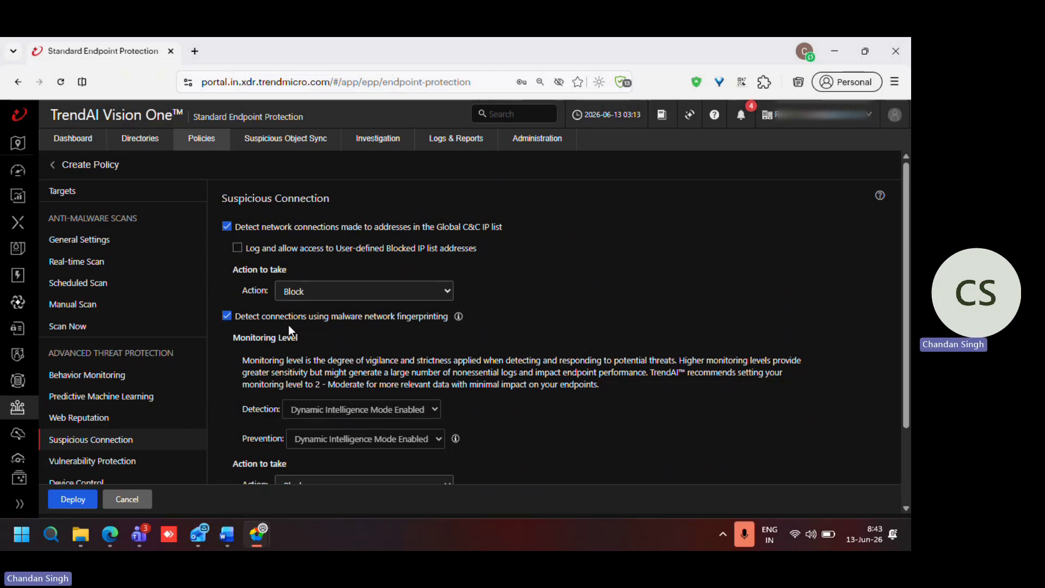
pyautogui.scroll(-2, 422, 328)
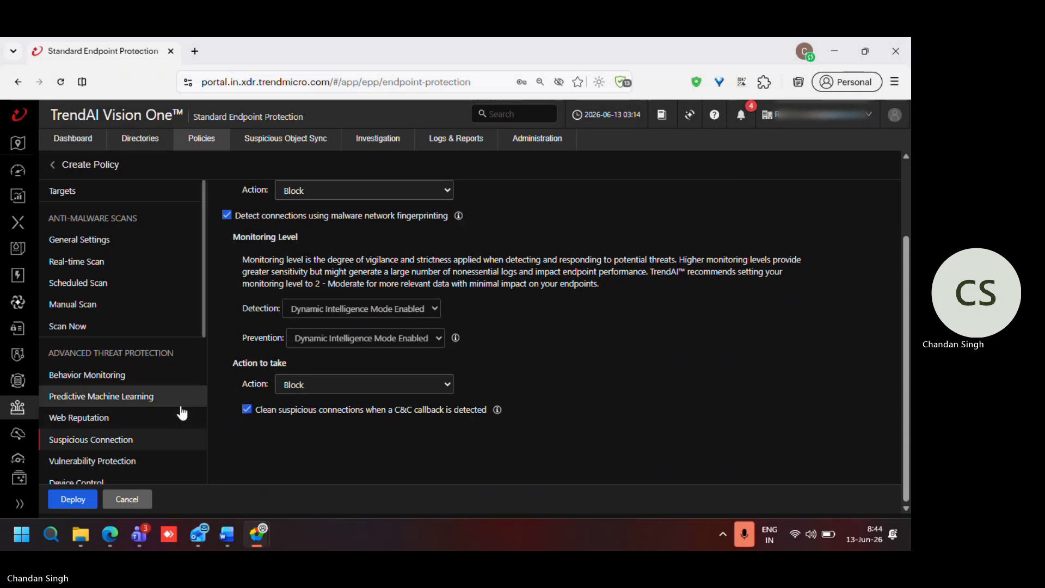
# Step: Enable Vulnerability Protection in the policy
pyautogui.scroll(-2, 182, 411)
pyautogui.scroll(-1, 182, 412)
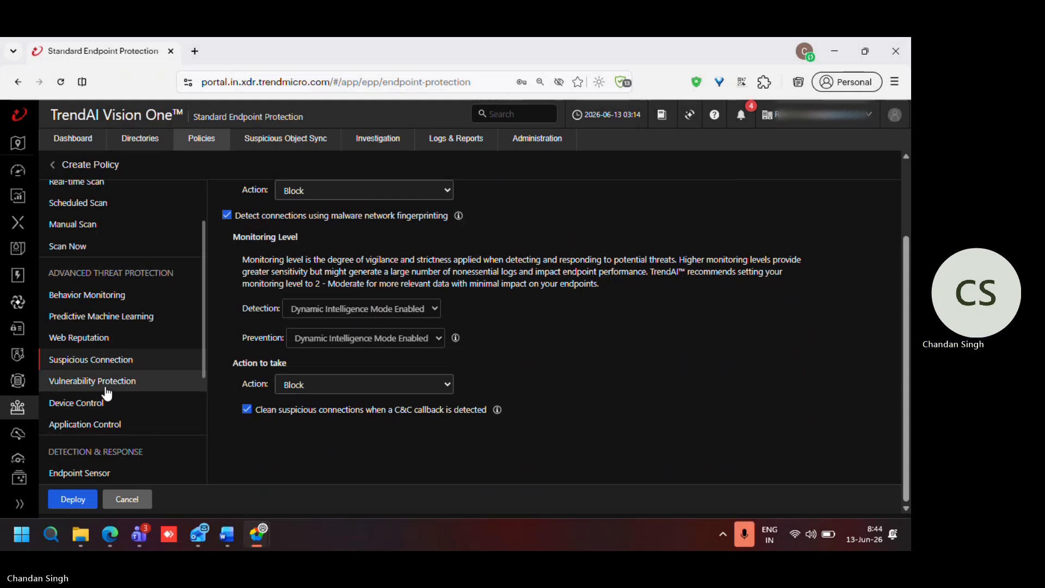
pyautogui.click(106, 387)
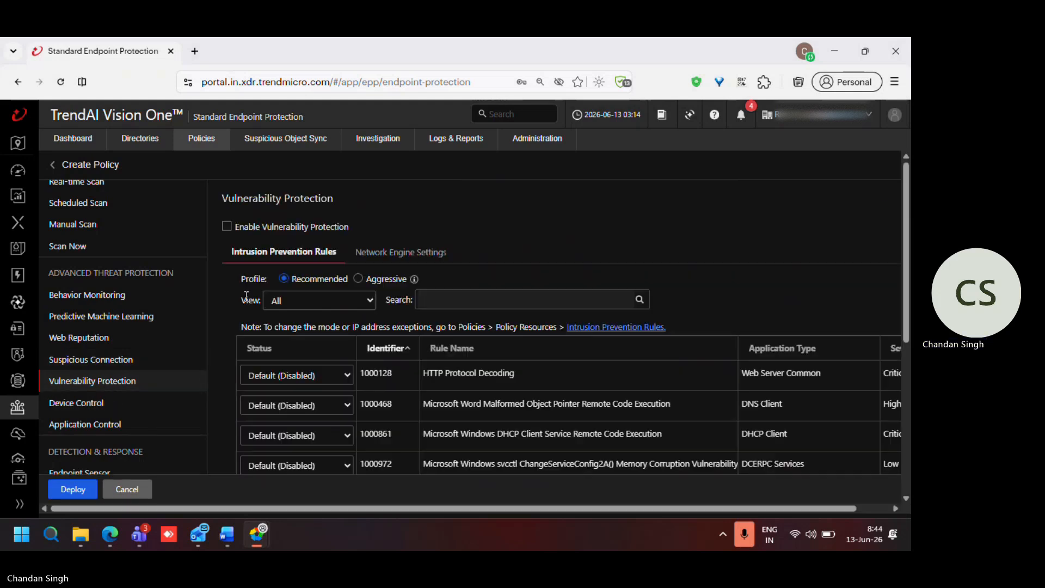
pyautogui.click(227, 227)
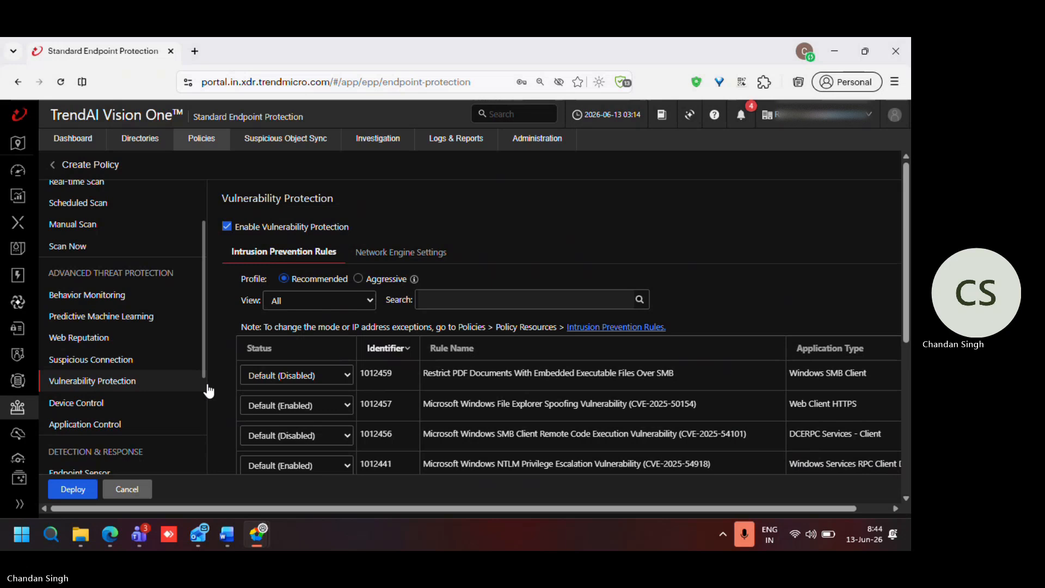
# Step: Review the storage device permissions in the default all-users Device Control rule, including the USB storage access options, and accept the rule
pyautogui.click(113, 412)
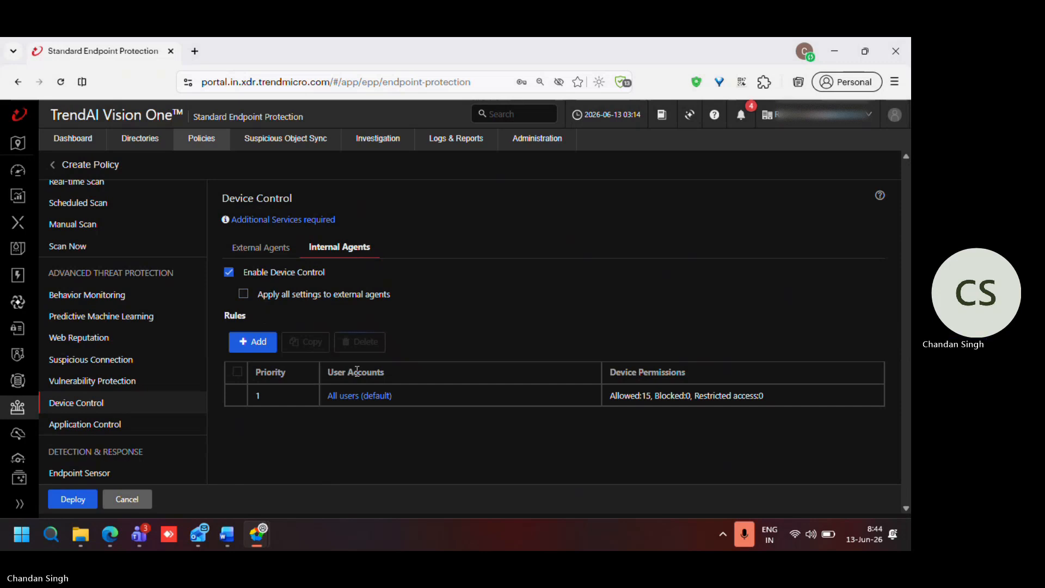
pyautogui.click(379, 400)
pyautogui.scroll(-3, 350, 390)
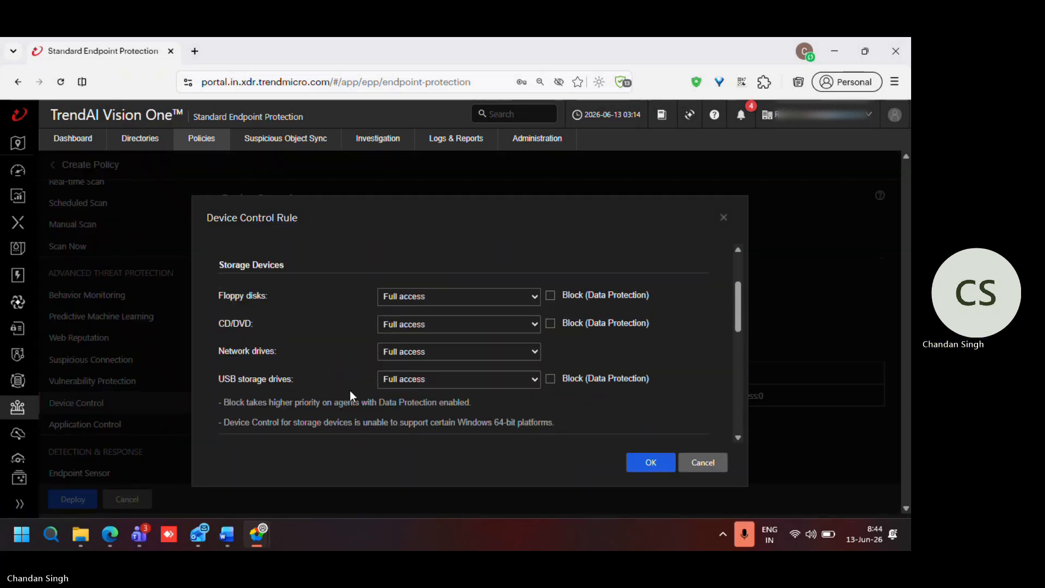
pyautogui.scroll(-1, 350, 390)
pyautogui.scroll(-2, 351, 390)
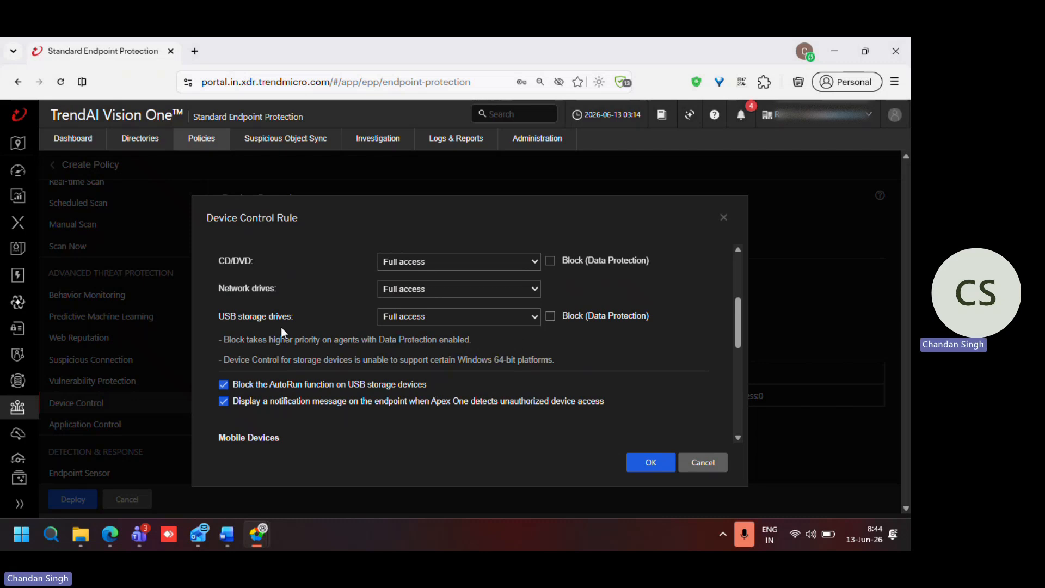
pyautogui.click(437, 318)
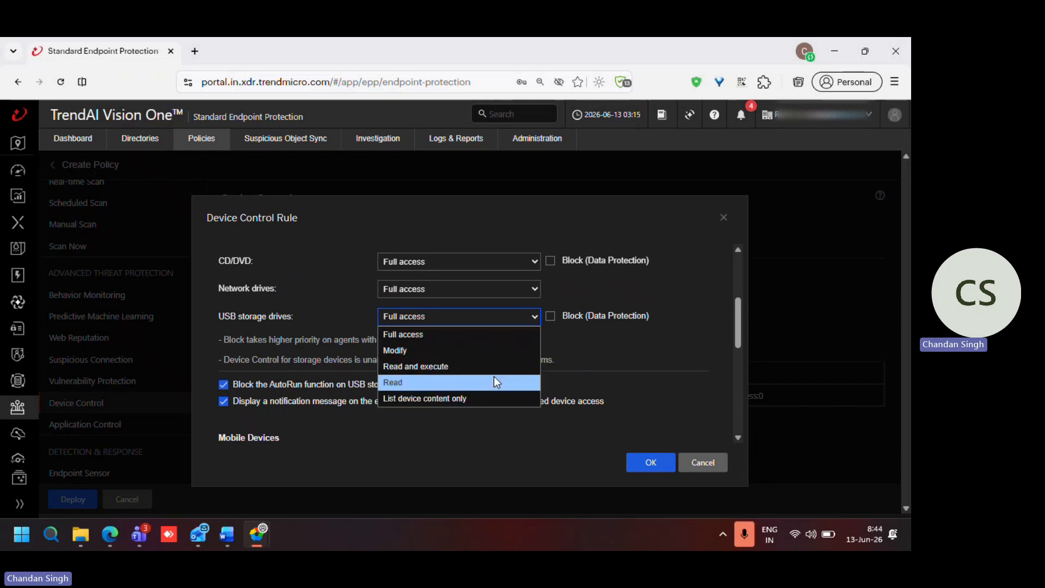
pyautogui.click(569, 343)
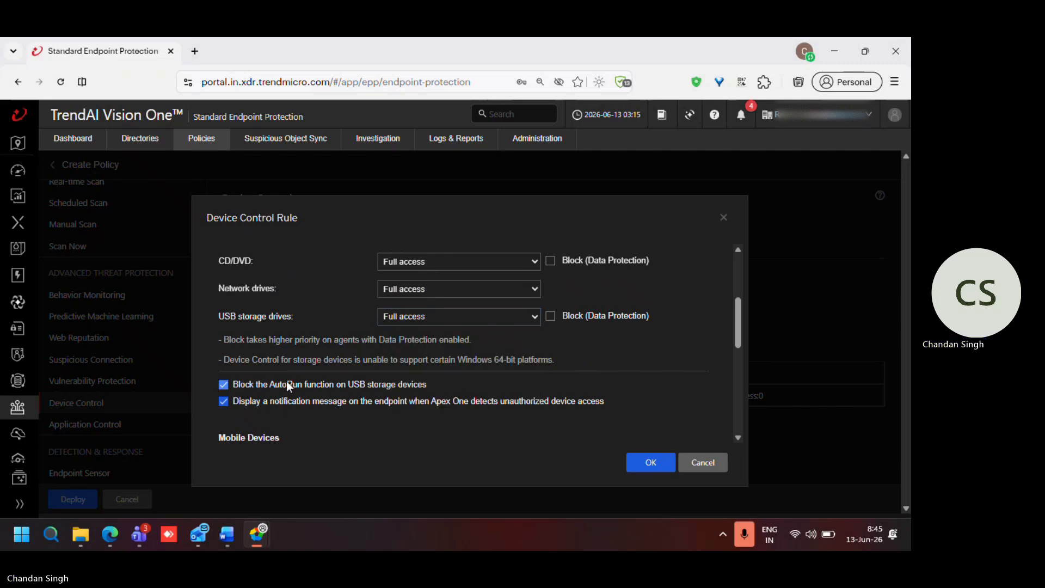
pyautogui.click(649, 466)
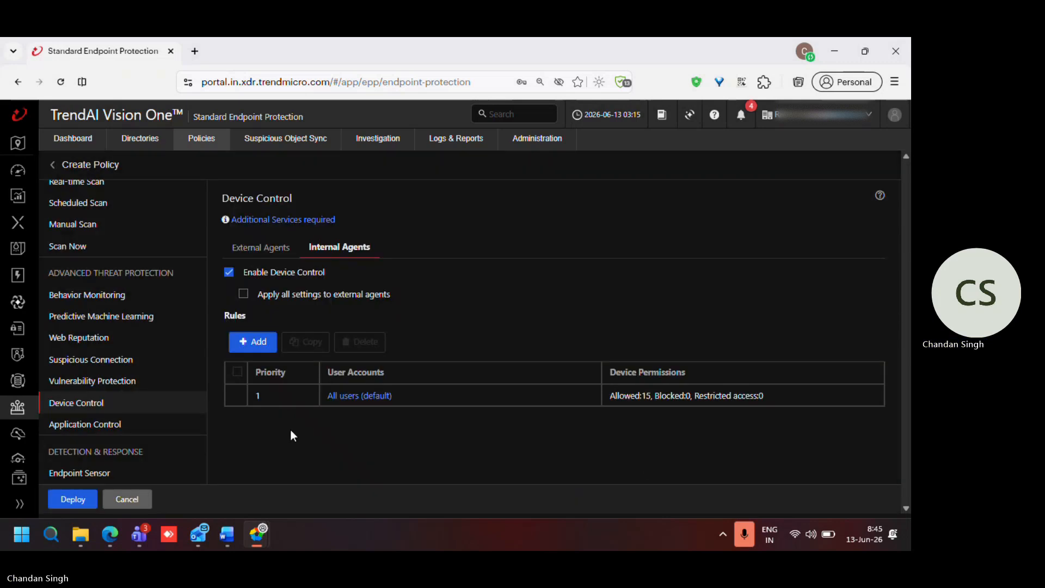
# Step: Enable Application Control and assign the Gray Software Block criteria to the all user accounts rule
pyautogui.click(141, 439)
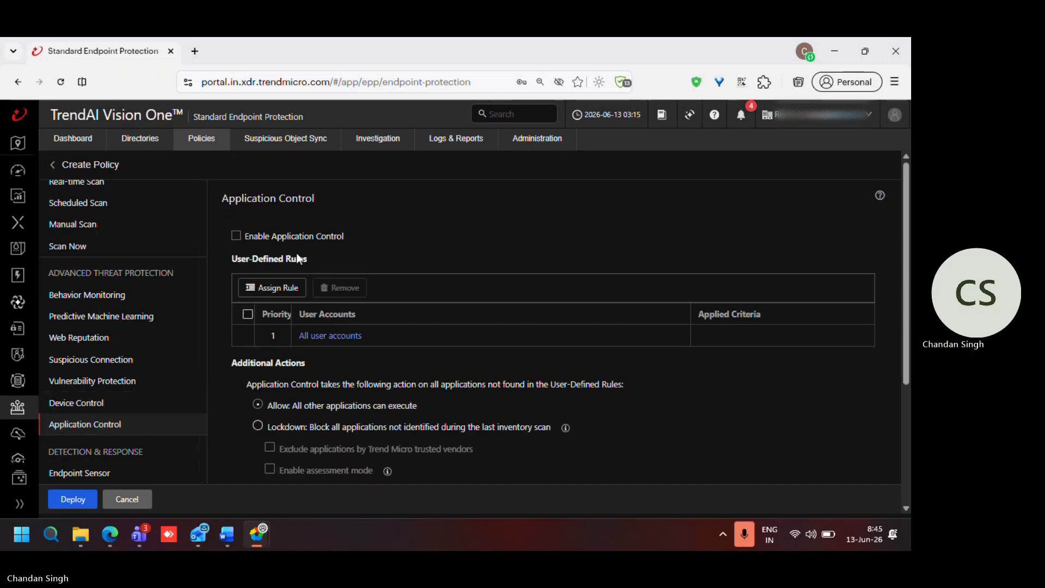
pyautogui.click(237, 236)
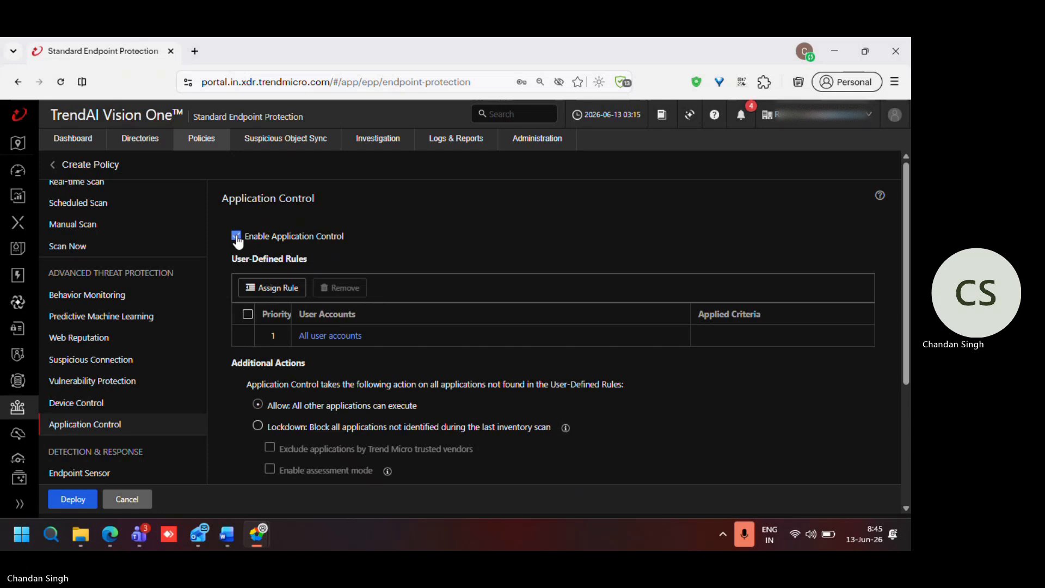
pyautogui.click(344, 340)
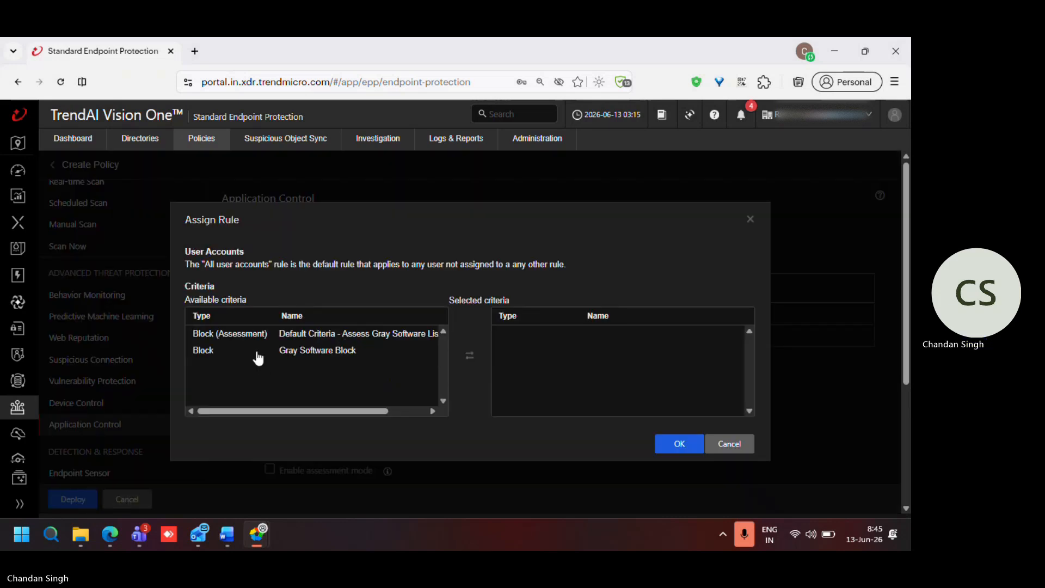
pyautogui.click(679, 444)
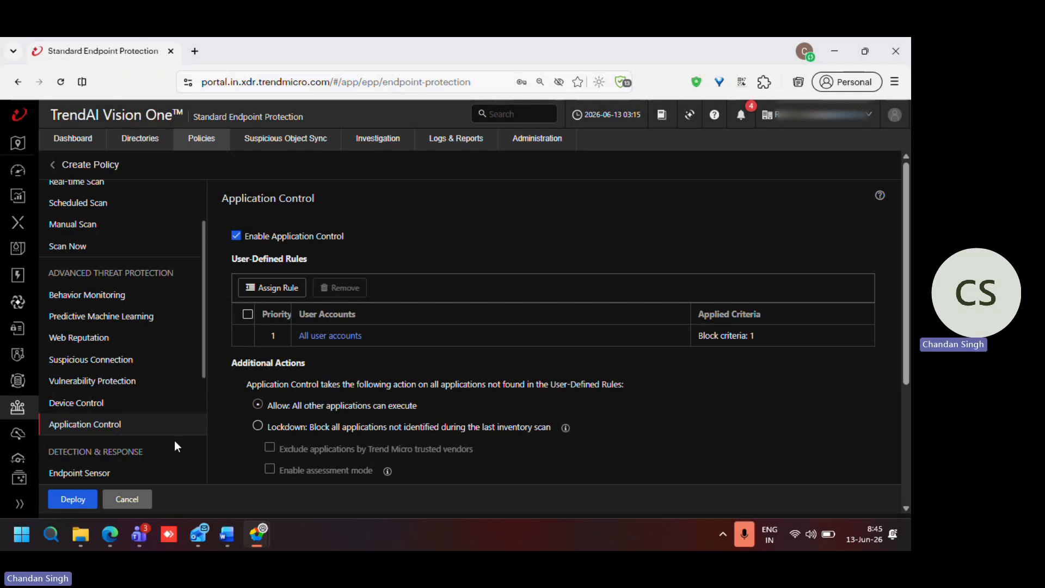
# Step: Open the agent's Privileges and Other Settings and review the privileges through to the Unload and Unlock section
pyautogui.scroll(-2, 174, 441)
pyautogui.scroll(-3, 175, 441)
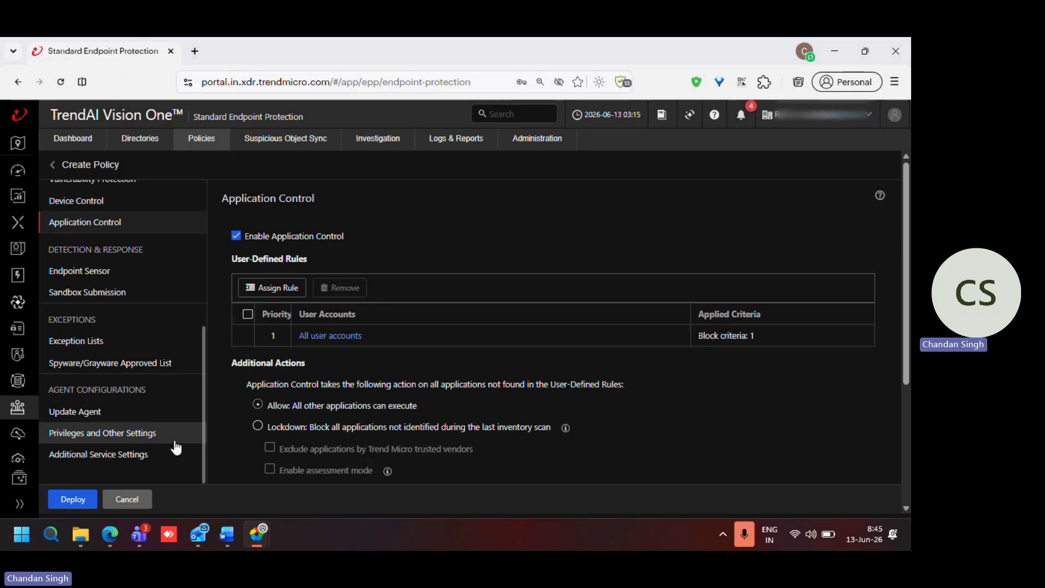
pyautogui.click(116, 436)
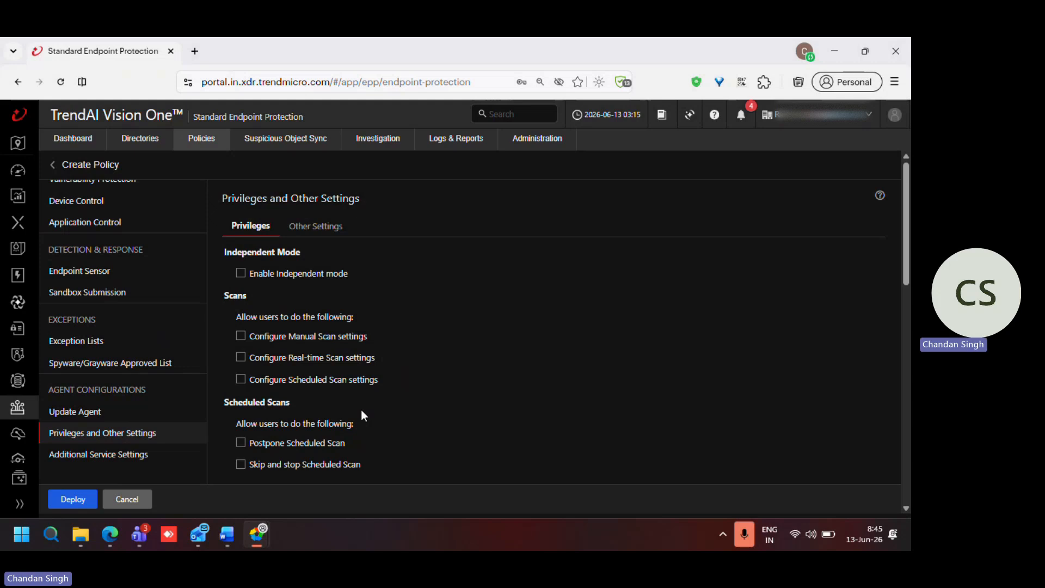
pyautogui.scroll(-6, 361, 409)
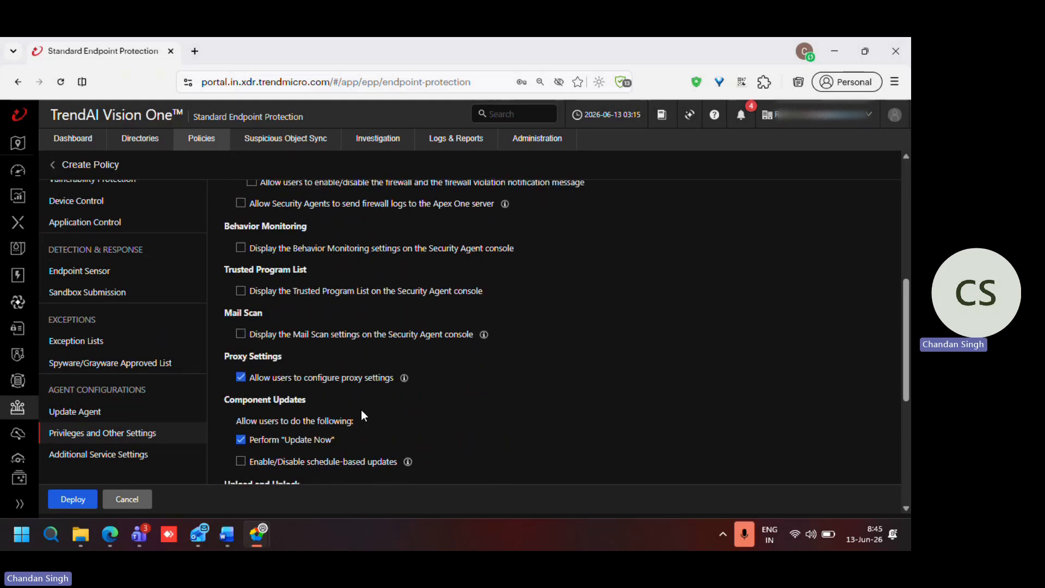
pyautogui.scroll(-4, 361, 409)
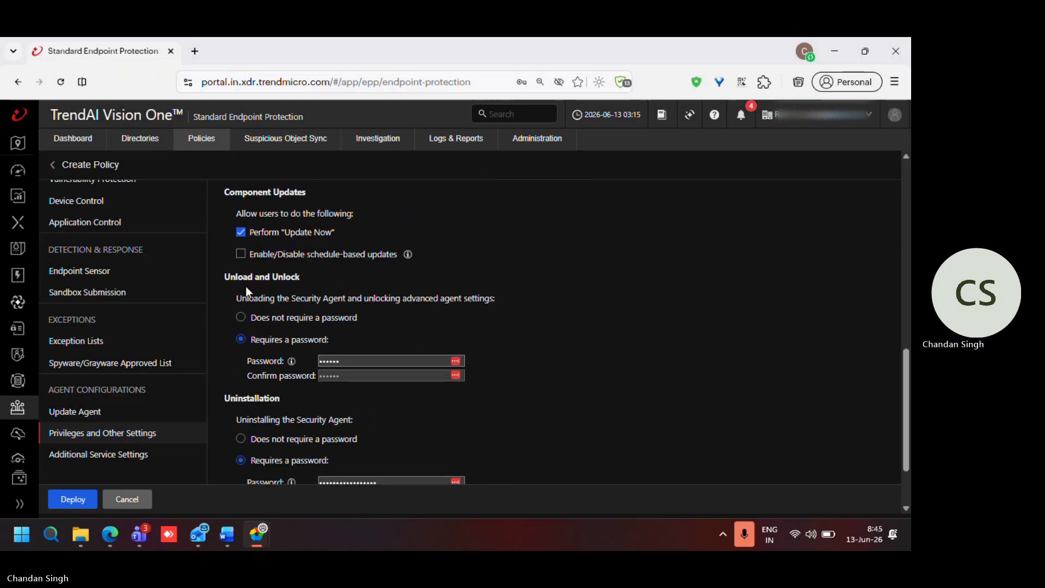
# Step: Enter and confirm a password for unloading the Security Agent and unlocking its advanced settings
pyautogui.click(349, 361)
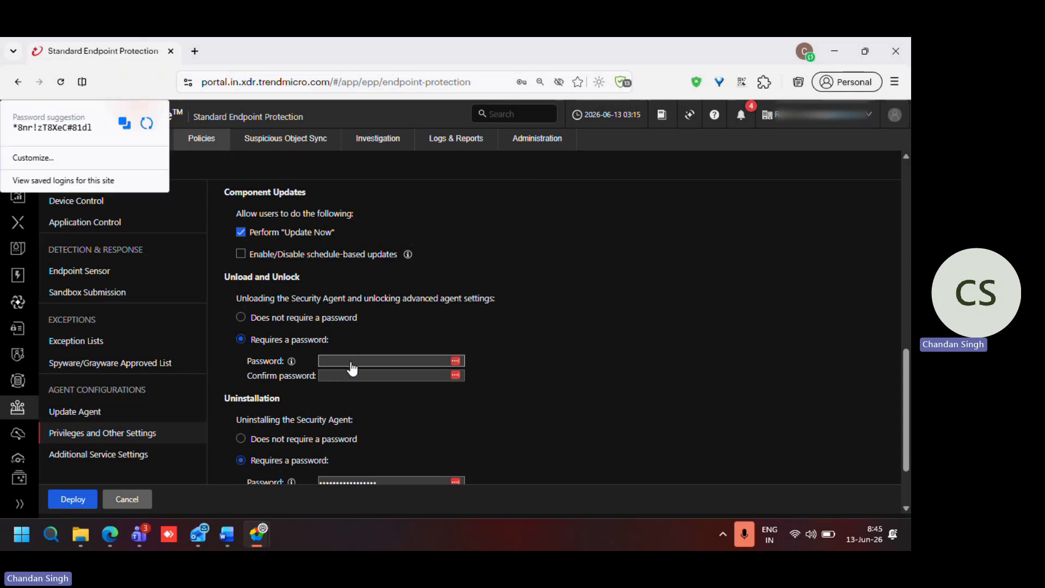
pyautogui.click(405, 329)
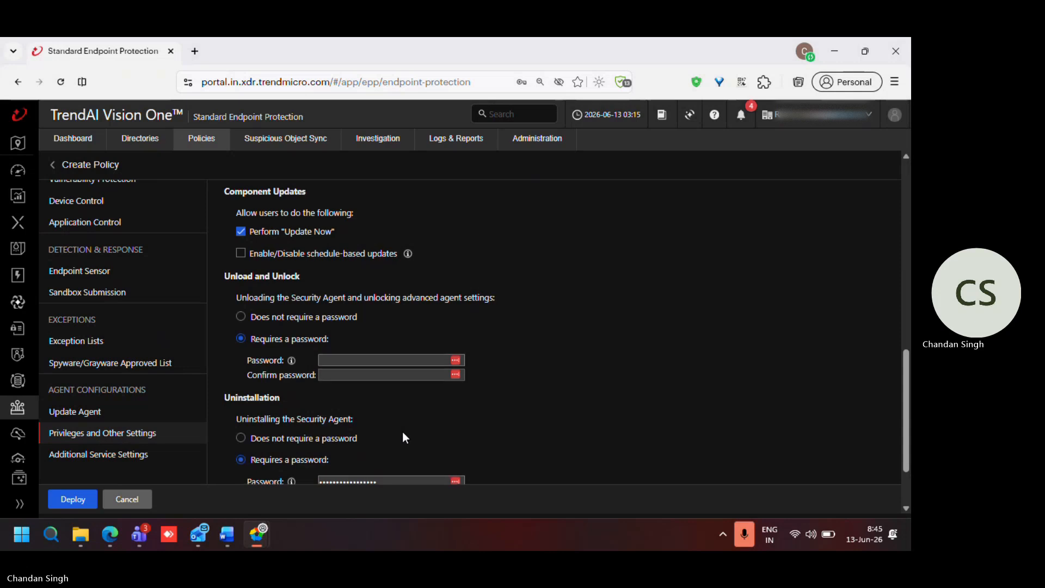
pyautogui.scroll(-1, 403, 433)
pyautogui.click(345, 308)
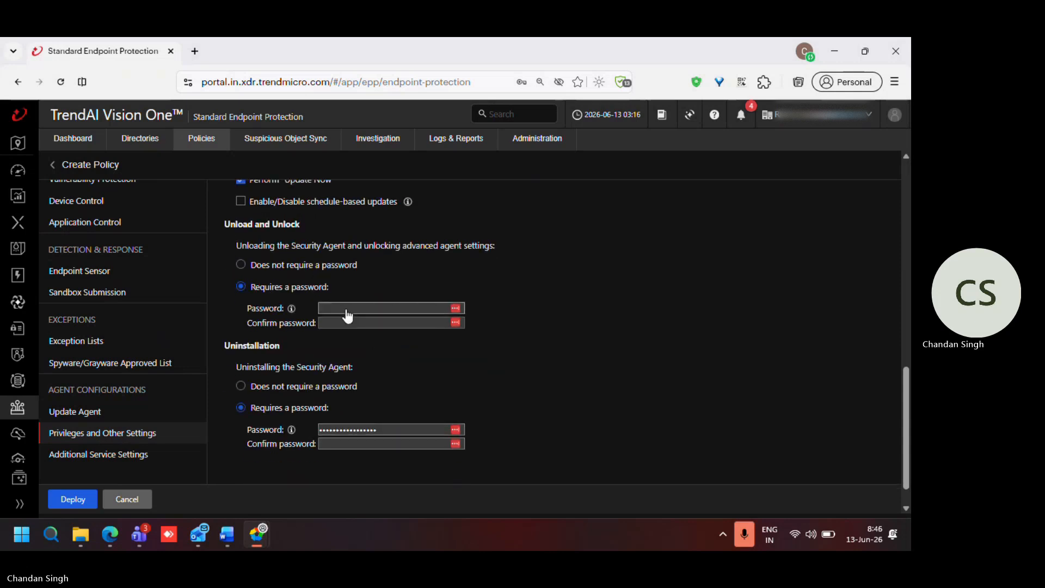
pyautogui.write('****')
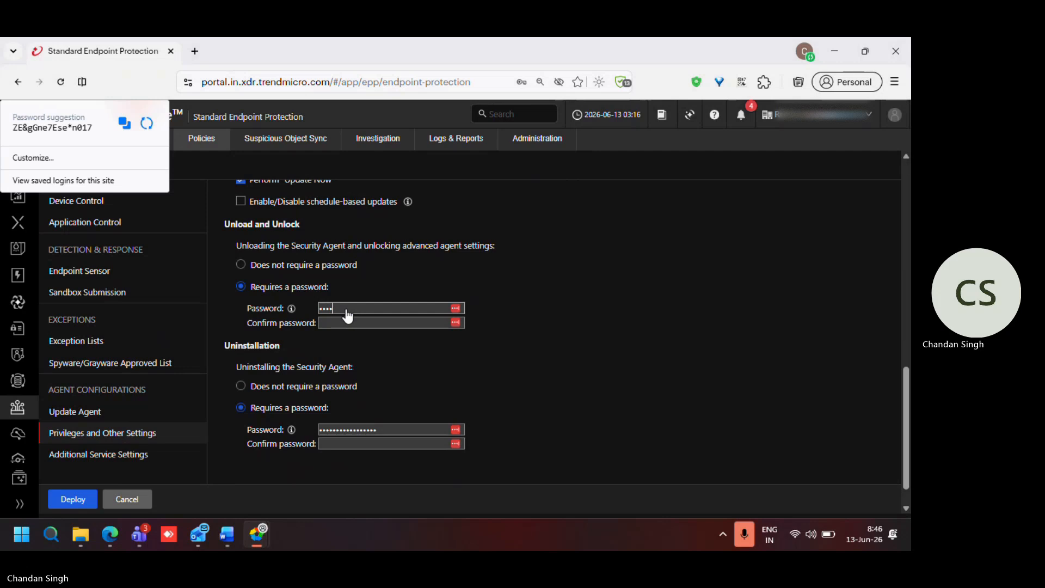
pyautogui.write('****')
pyautogui.press('Tab')
pyautogui.write('********')
pyautogui.click(383, 389)
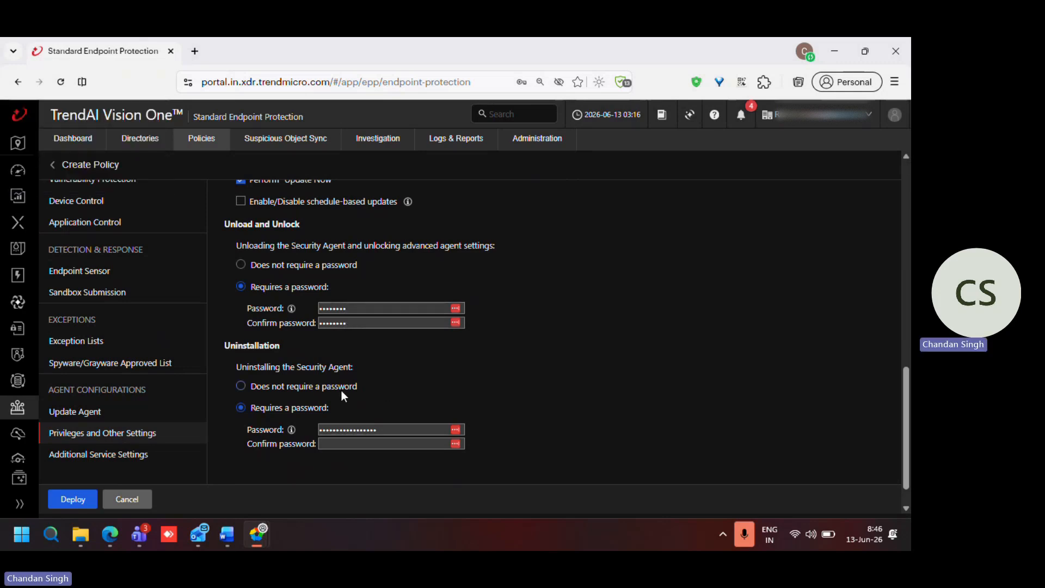
# Step: Replace the Security Agent uninstallation password and enter the same password for confirmation
pyautogui.click(357, 434)
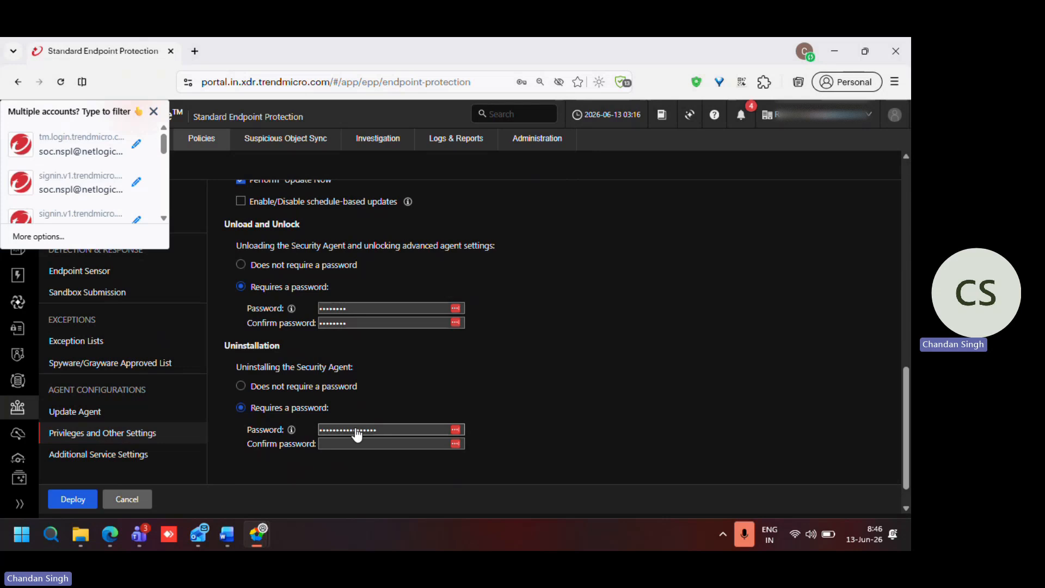
pyautogui.doubleClick(357, 434)
pyautogui.write('********')
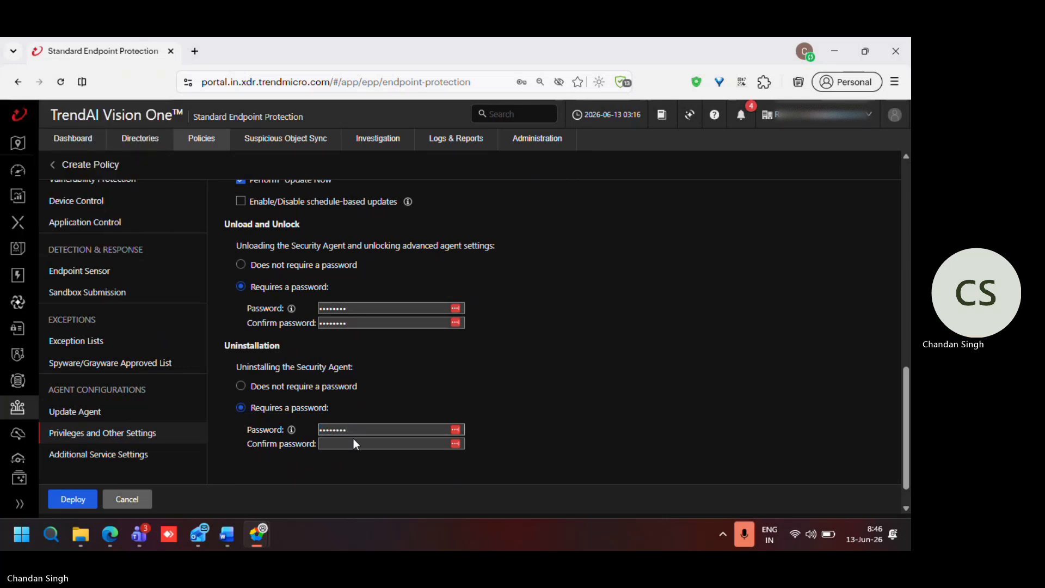
pyautogui.click(352, 444)
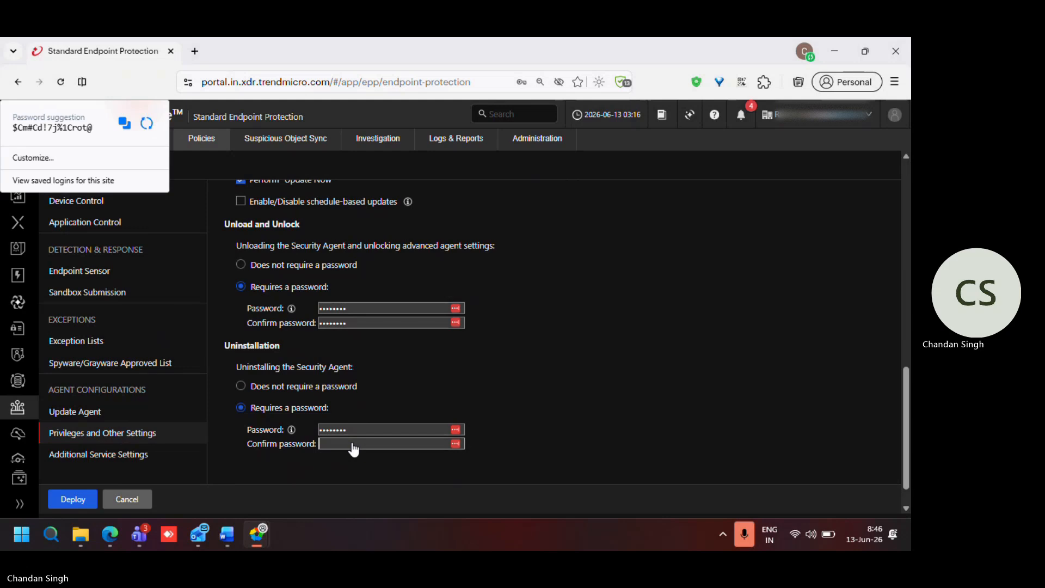
pyautogui.write('********')
pyautogui.click(227, 464)
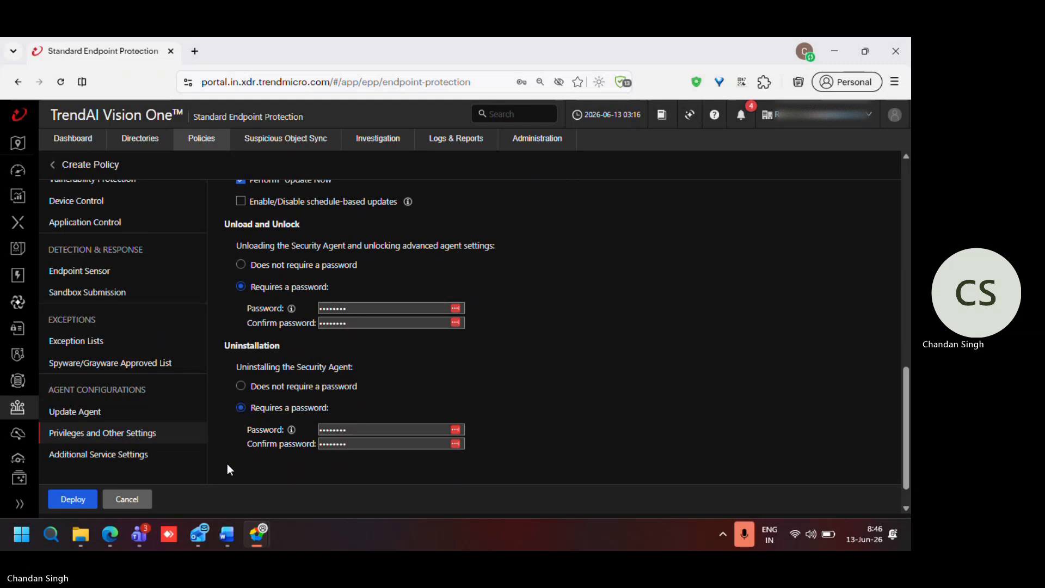
# Step: Try to deploy the policy with the entered agent passwords
pyautogui.click(79, 500)
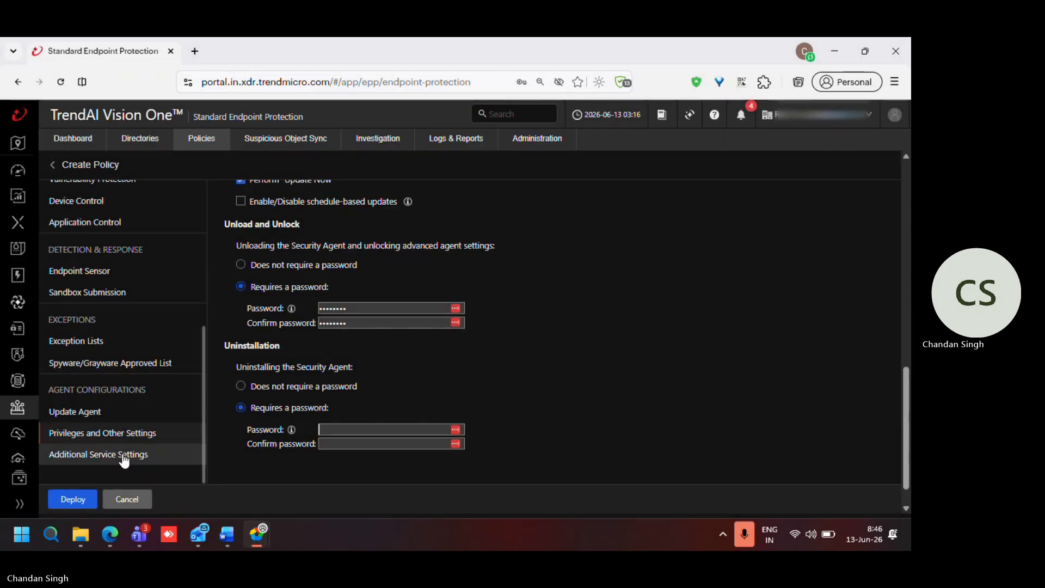
pyautogui.click(72, 498)
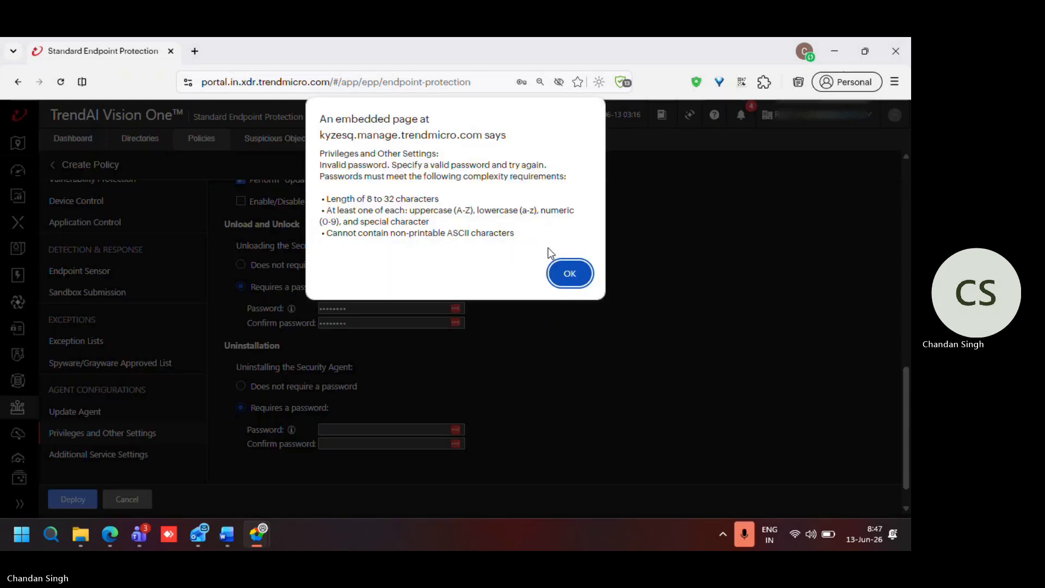
pyautogui.click(568, 272)
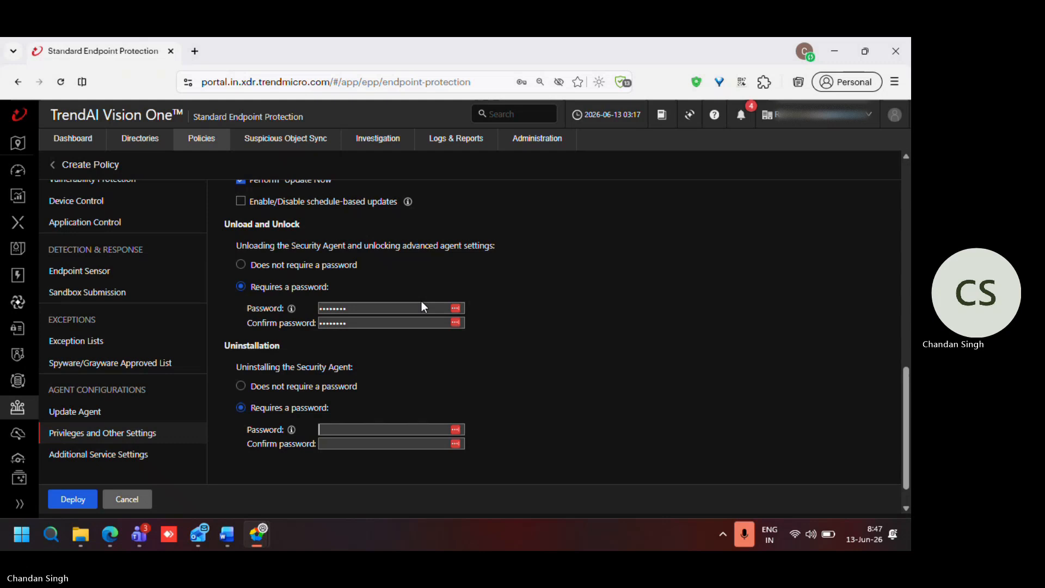
# Step: Enter and confirm a new unload and unlock password that meets the complexity requirements, declining to update the saved login
pyautogui.click(375, 307)
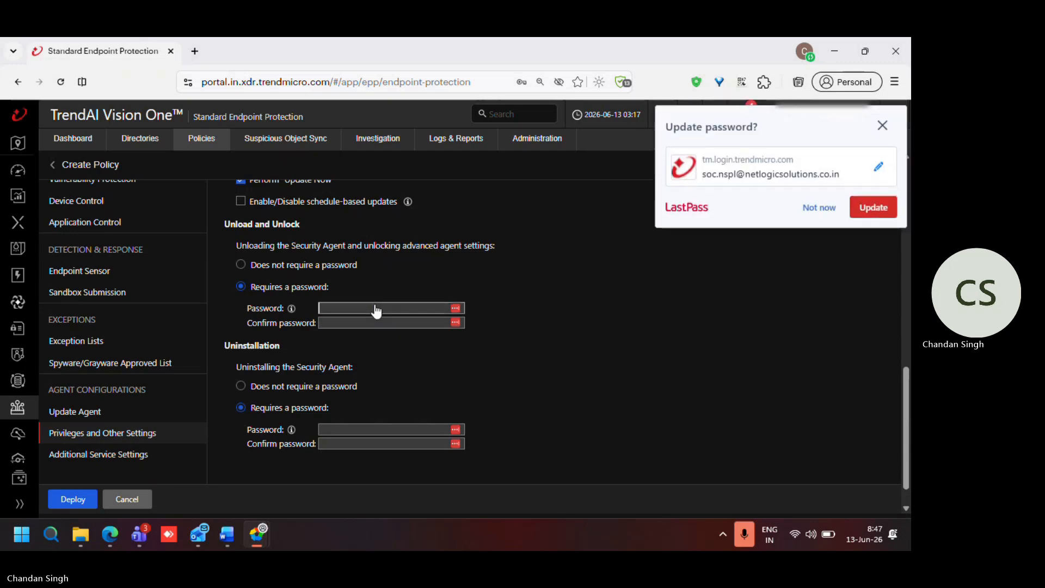
pyautogui.click(882, 126)
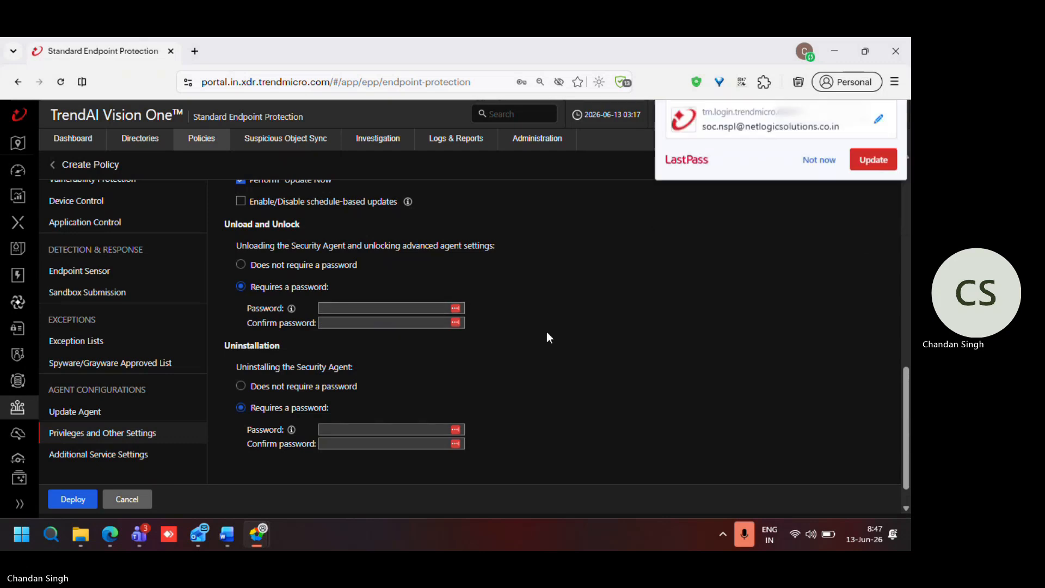
pyautogui.click(403, 310)
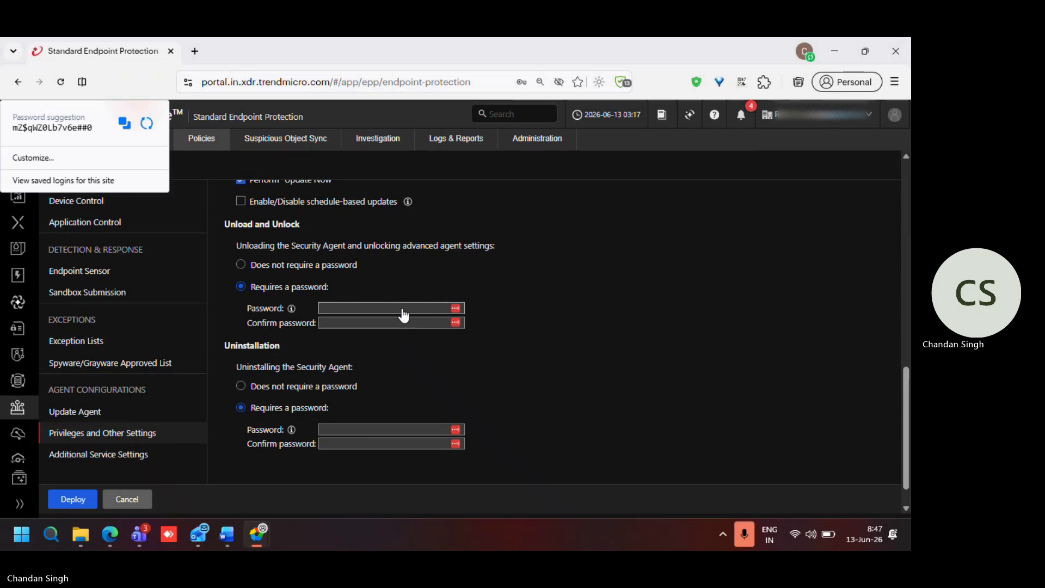
pyautogui.write('•••••••••••')
pyautogui.press('Tab')
pyautogui.write('••••••••')
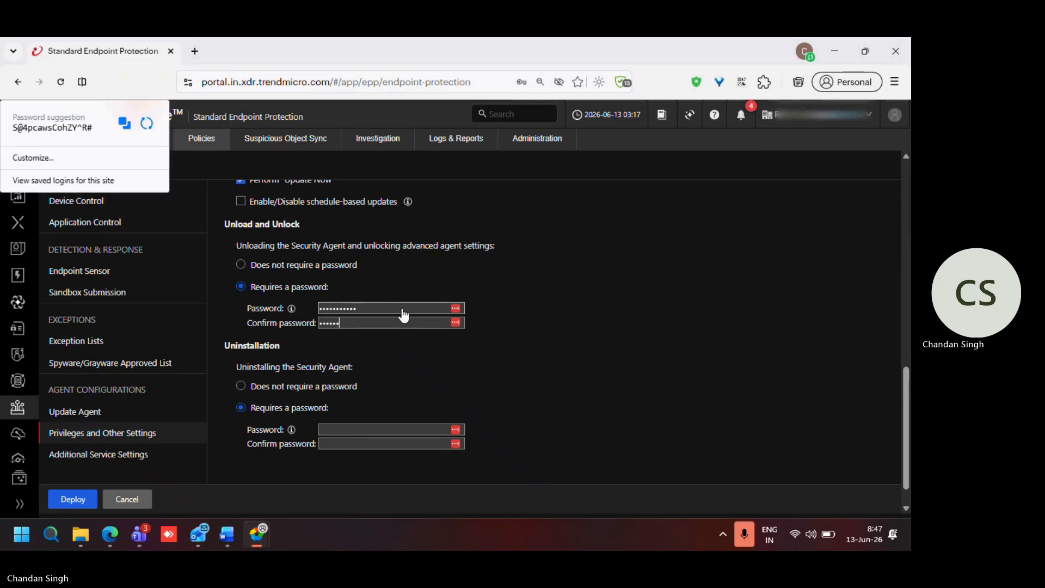
pyautogui.write('•••')
# Step: Enter and confirm a complexity-compliant password for uninstalling the Security Agent
pyautogui.click(373, 434)
pyautogui.write('••••••••')
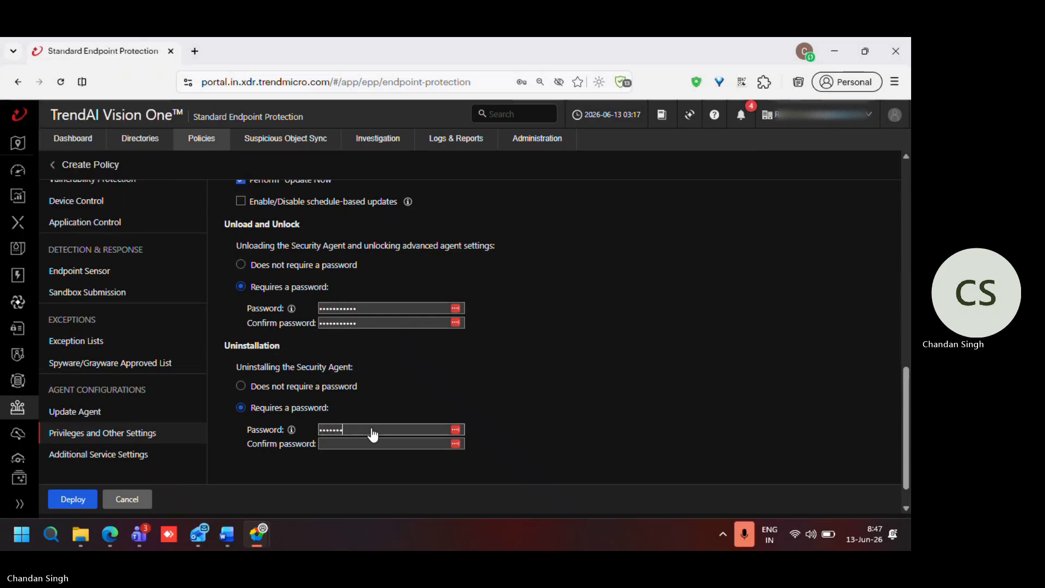
pyautogui.write('•••')
pyautogui.press('Tab')
pyautogui.write('••••••••')
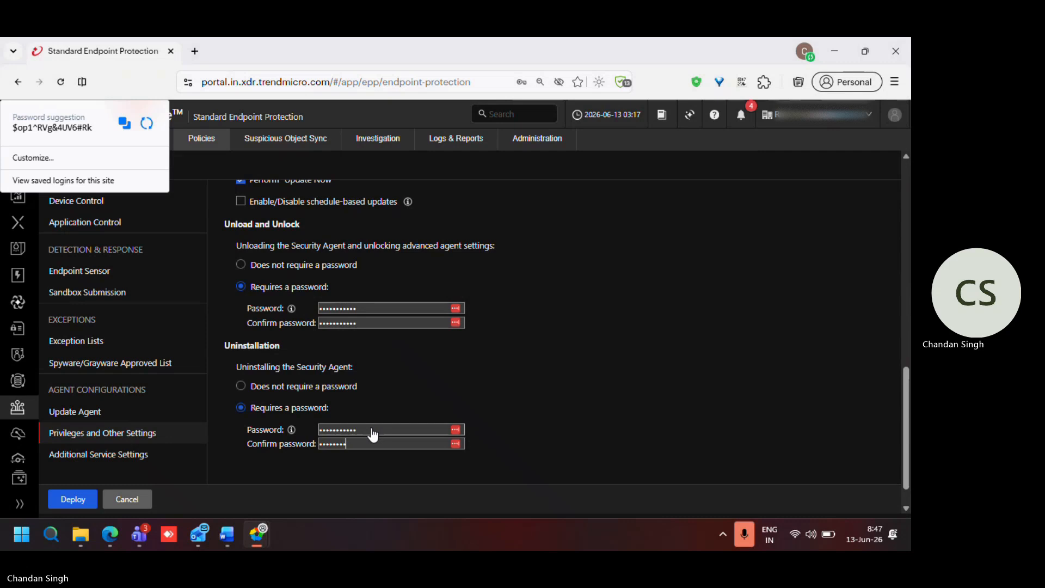
pyautogui.write('•••')
# Step: Rename the policy to EPS Security 2 and deploy it, dismissing the prompt to update the saved login
pyautogui.click(76, 499)
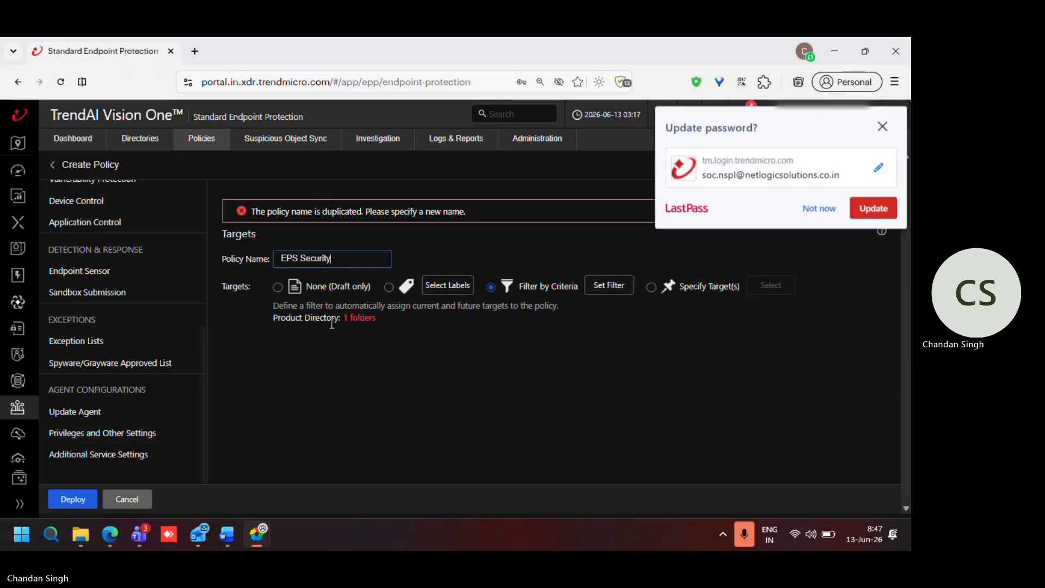
pyautogui.click(882, 126)
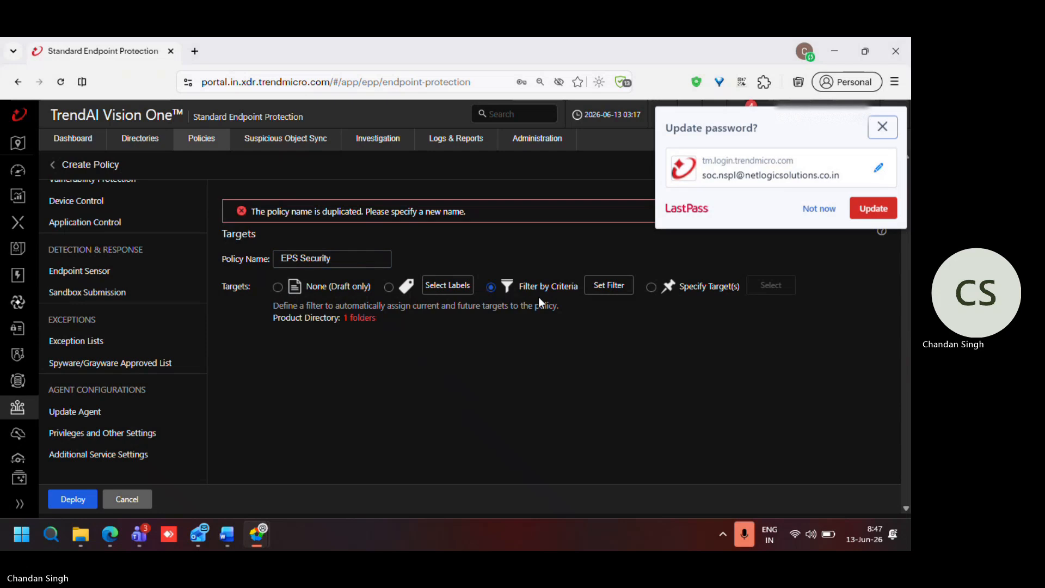
pyautogui.click(365, 261)
pyautogui.write('2')
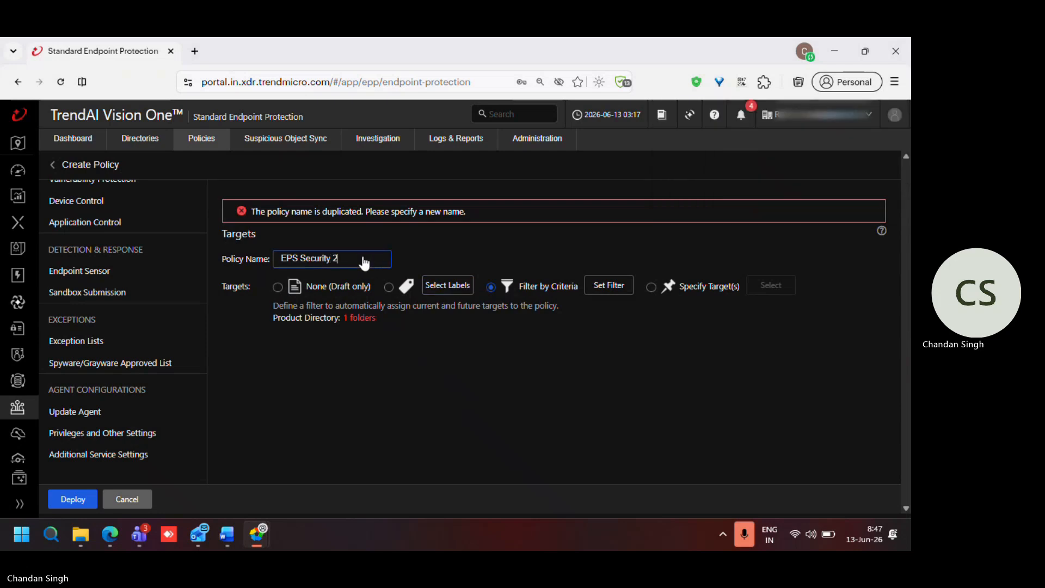
pyautogui.click(76, 507)
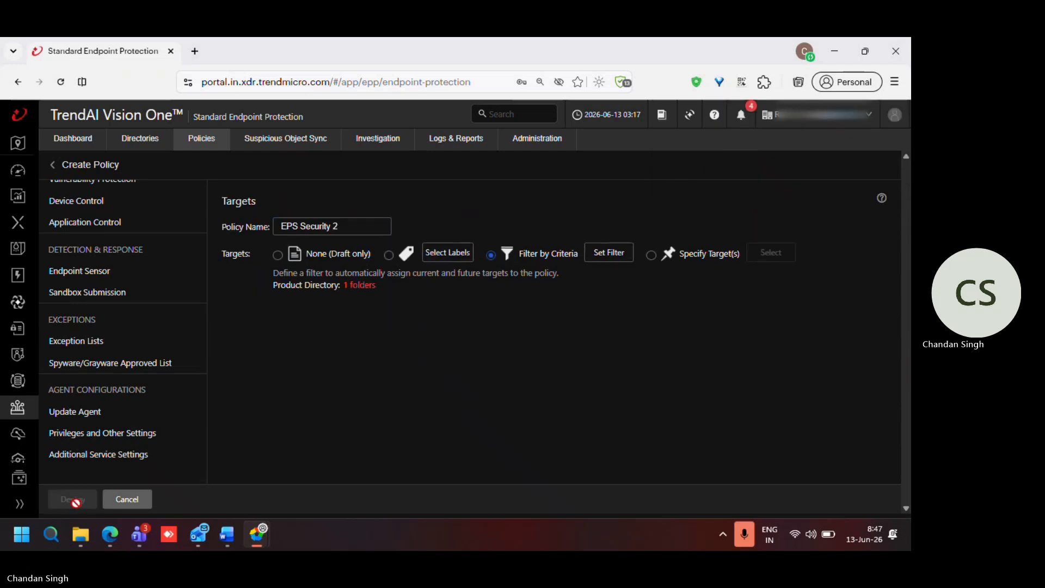